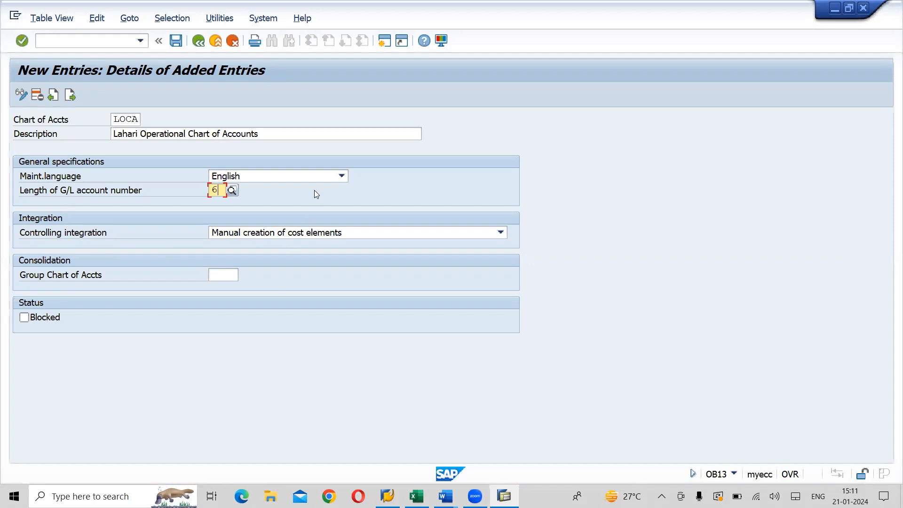
Save the LOCA chart of accounts entry under the Lahari Group Company Configuration customizing request Y01K900116, leaving the group chart blank
left_click(222, 275)
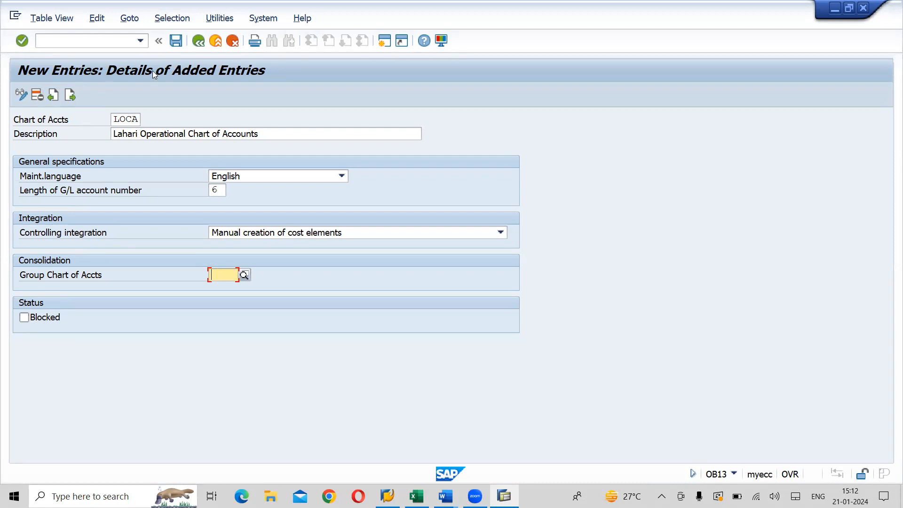
left_click(175, 41)
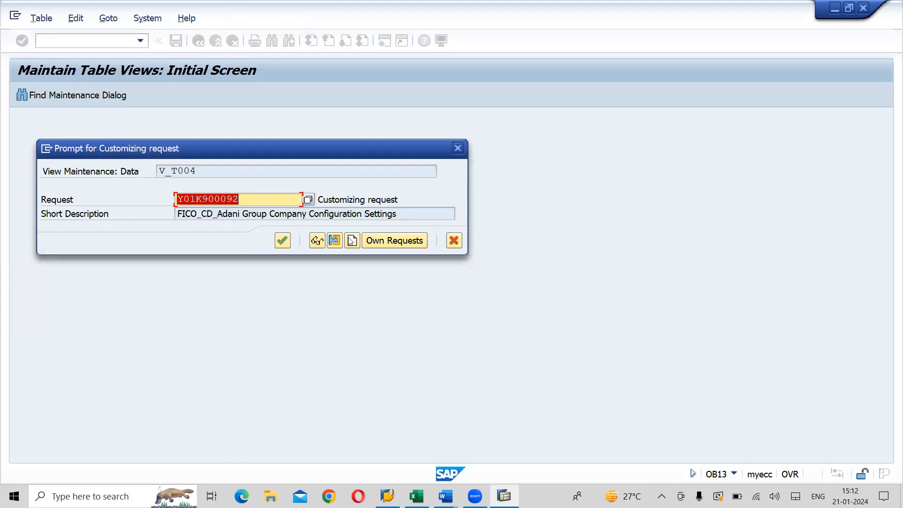
left_click(407, 247)
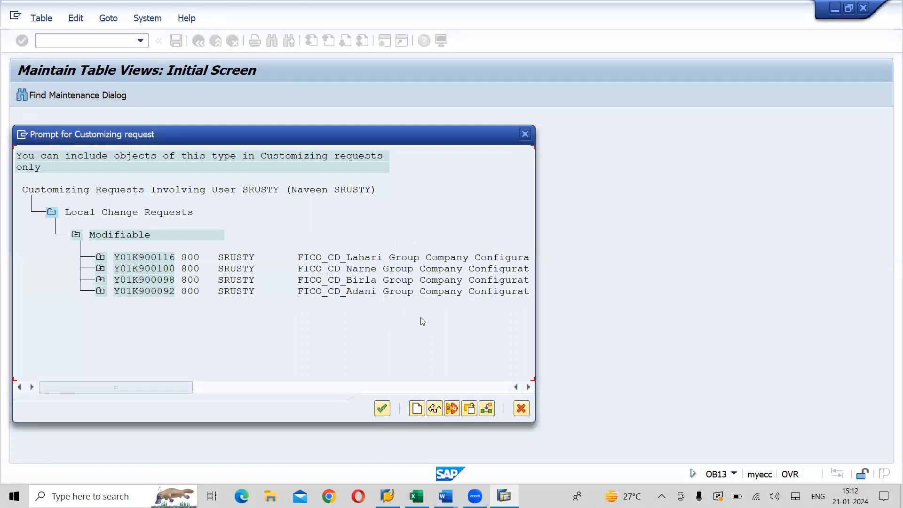
double_click(414, 259)
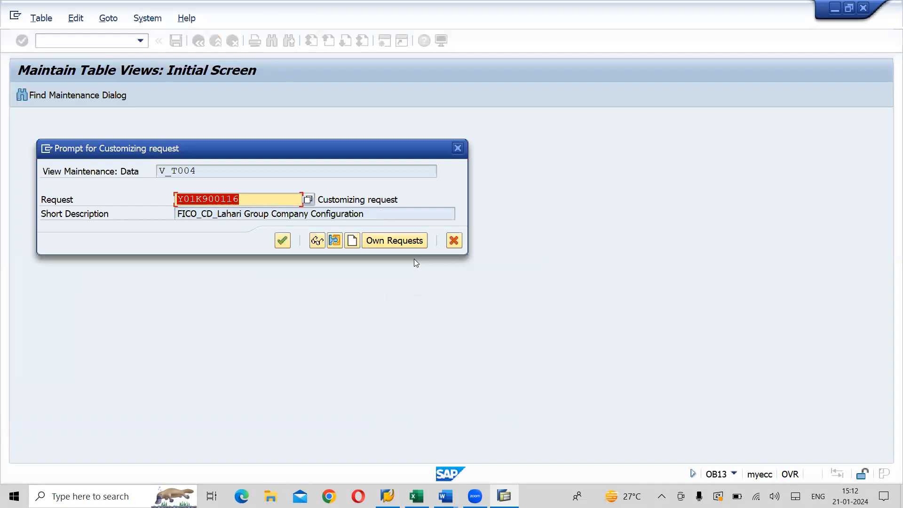
left_click(282, 241)
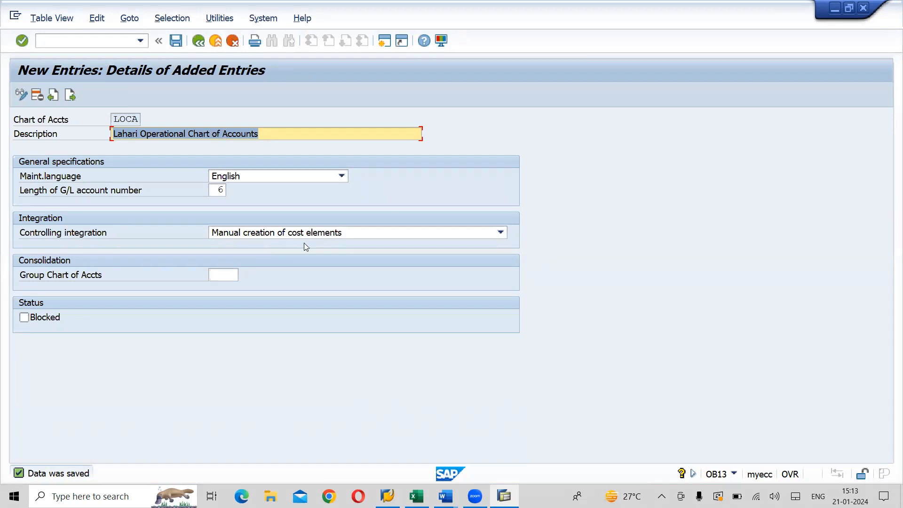
Switch to the Word document and add the column headings FI and CO on a new line below the PROVISION note
key("alt+Tab")
key("alt+Tab")
key("alt+Tab")
key("alt+Tab")
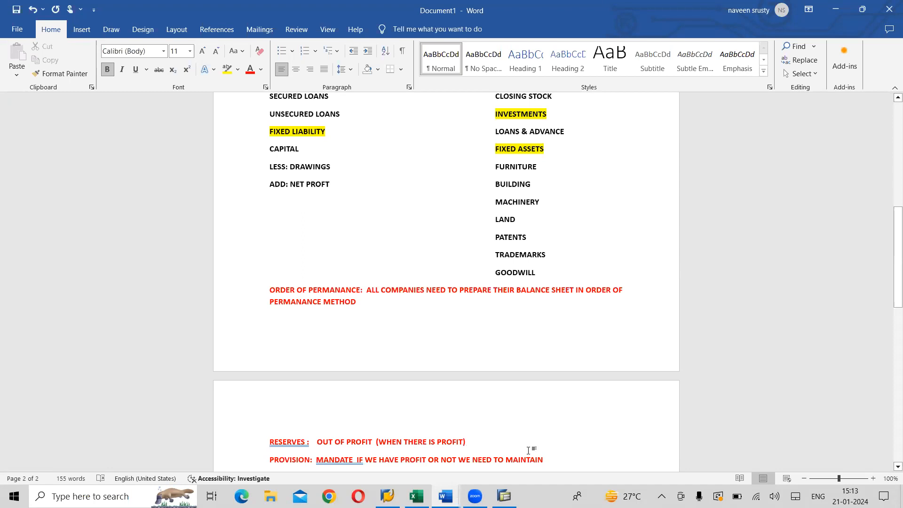
key("Return")
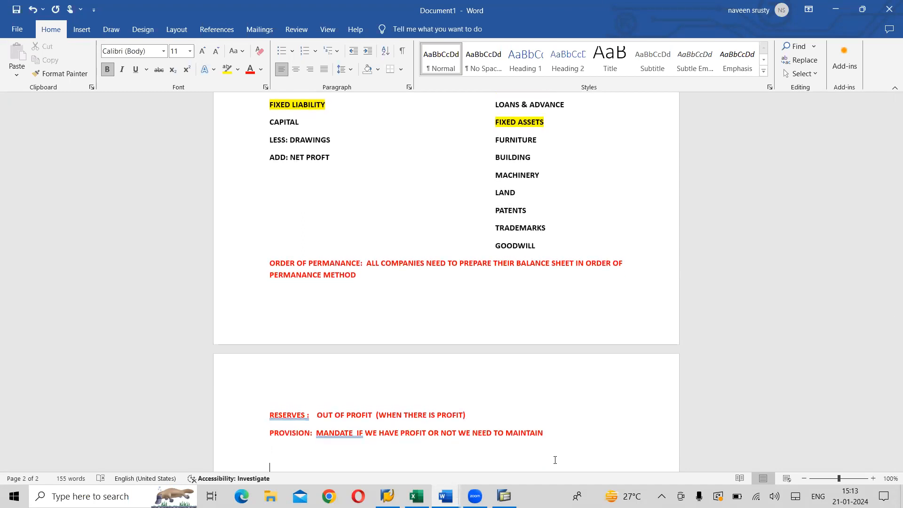
type("FI CO")
key("Return")
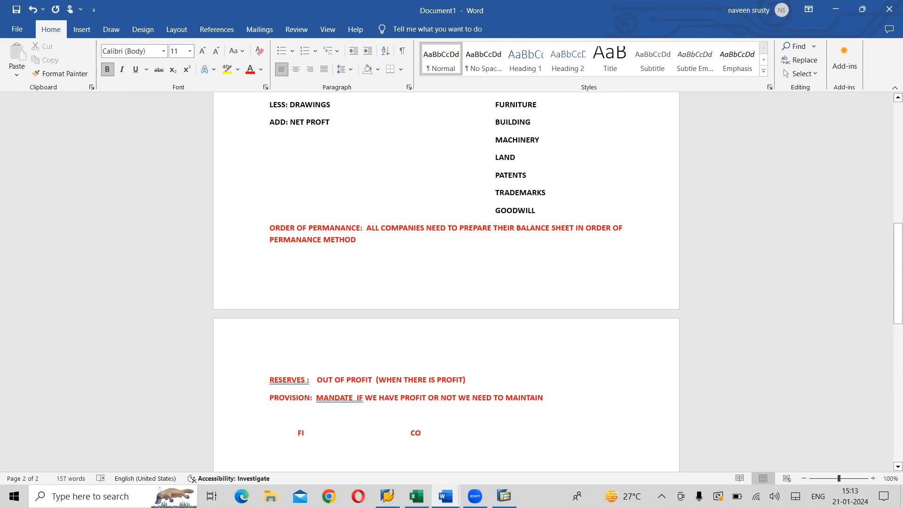
Enter GL ACCOUNTS under FI and ELEMENTS under CO, and shift the CO heading to centre it over its column
type("GL ACCOUNTS")
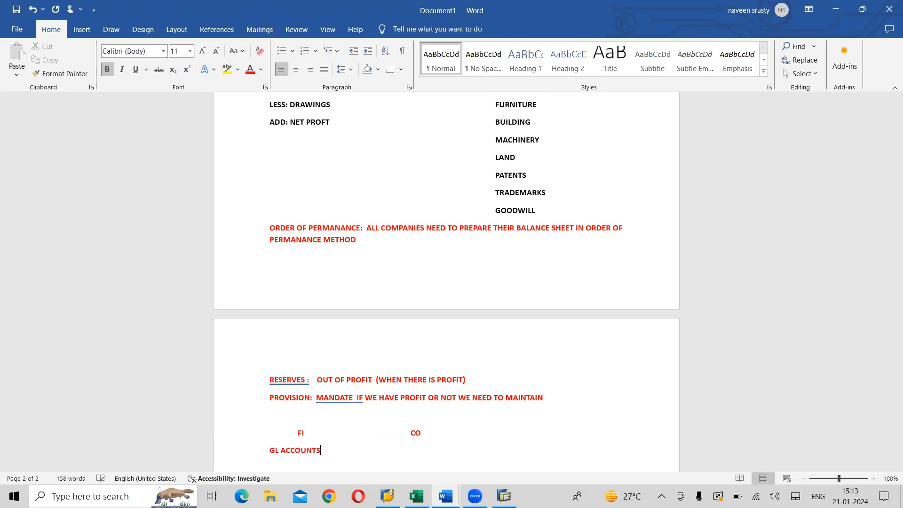
key("Tab")
type("ELEMENTS")
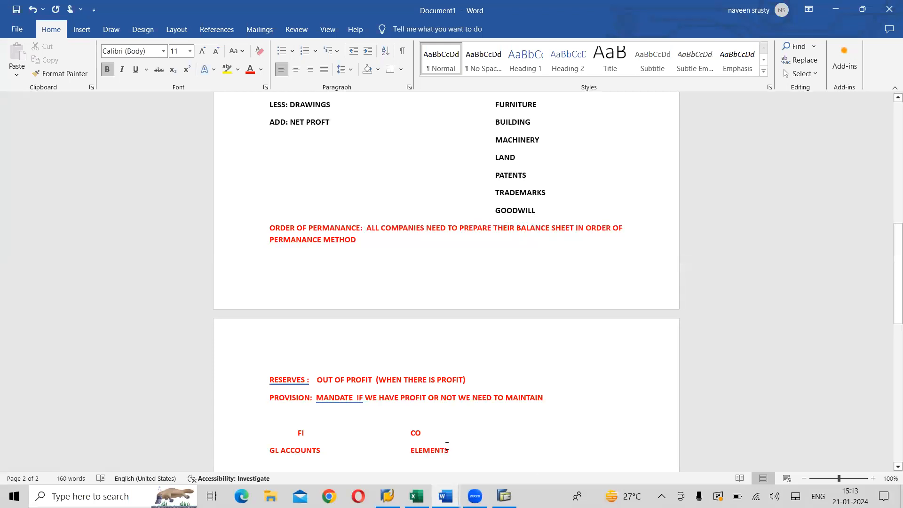
left_click(411, 433)
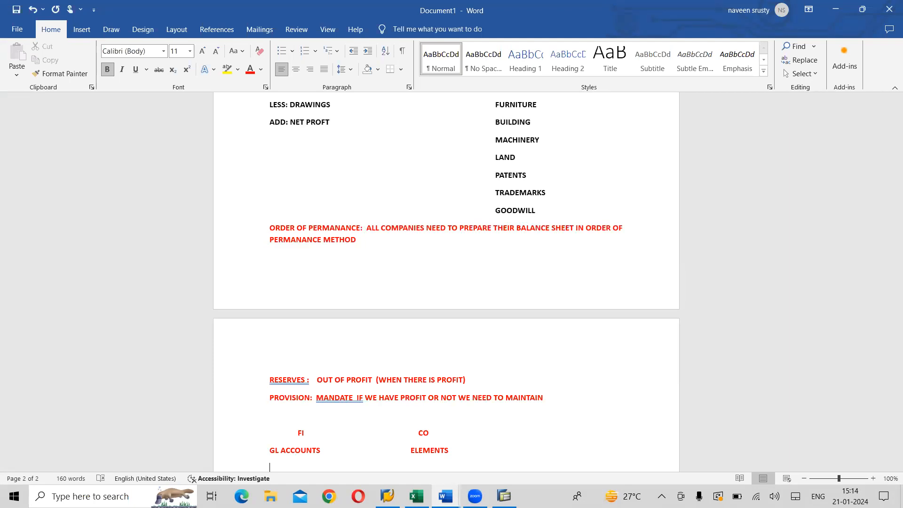
Add a LIABILITIES row under GL ACCOUNTS with NO ELEMENTS IN CO in the CO column
type("LIABILITIES")
key("Tab")
key("Tab")
type("NO ELEMENTS IN CO")
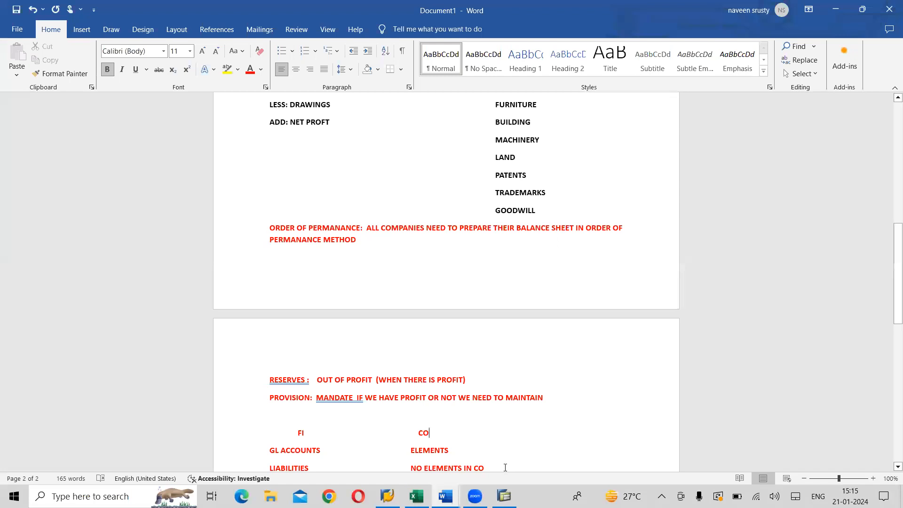
key("Return")
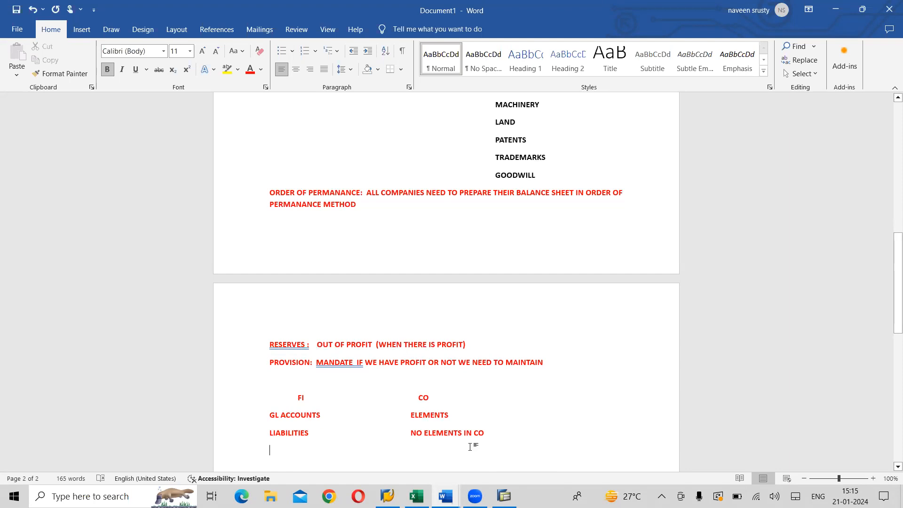
Add an ASSETS row with NO ELEMENTS IN CO in the CO column
type("ASSETS")
key("Tab")
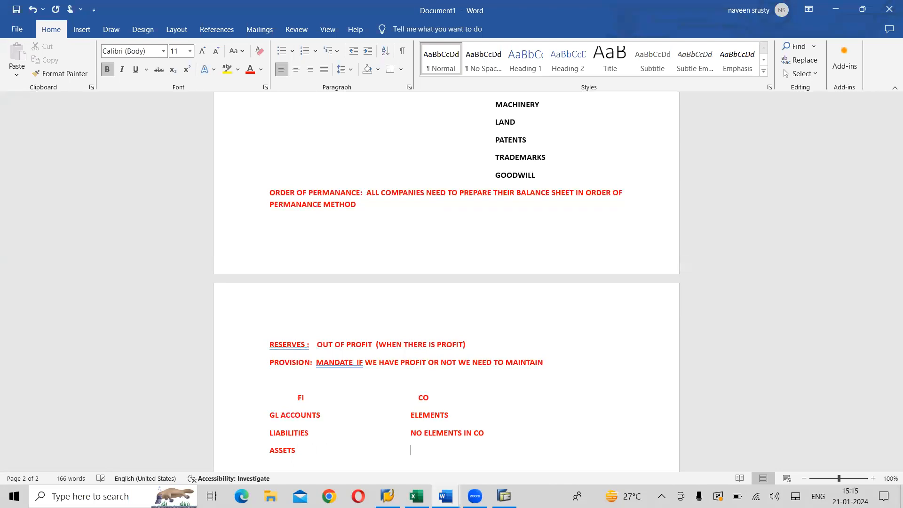
type("NO ELEMENTS IN CO")
key("Return")
Add an INCOMES row with REVENUES aligned in the CO column
type("INCOMES")
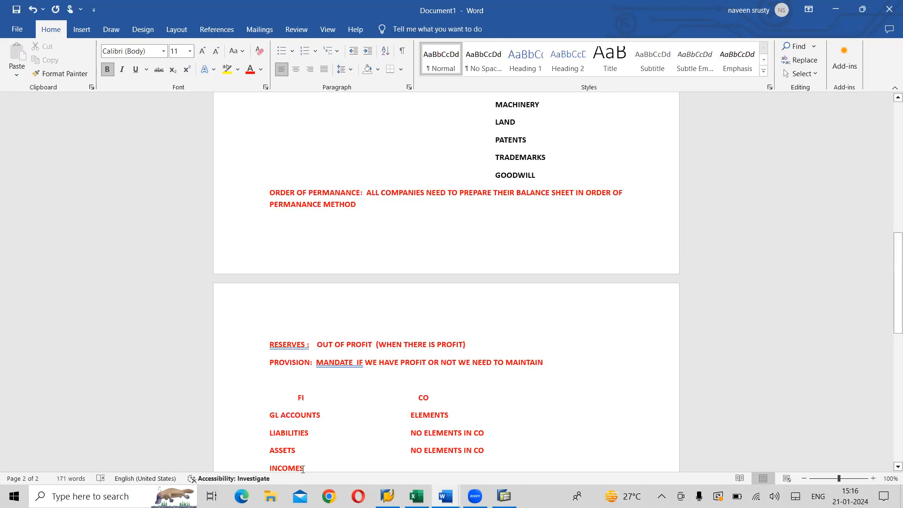
key("Tab")
key("Tab")
key("Tab")
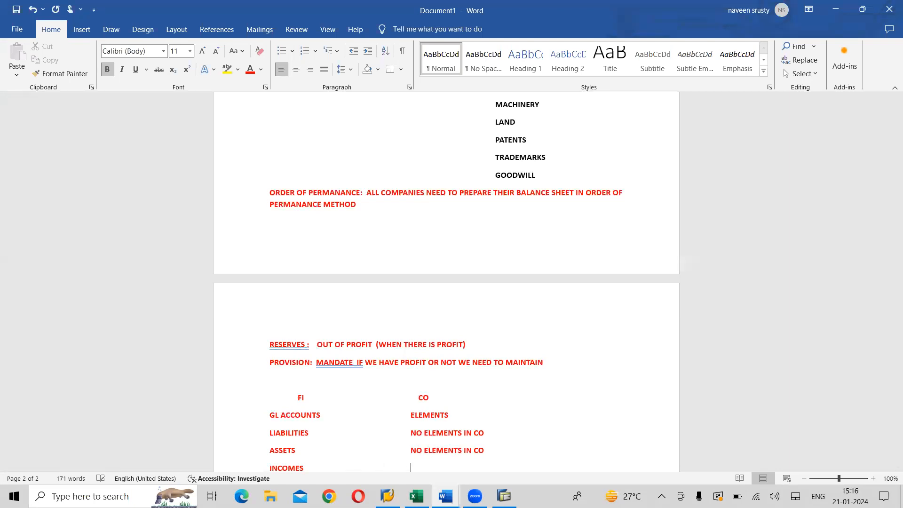
type("REVENUES")
key("Return")
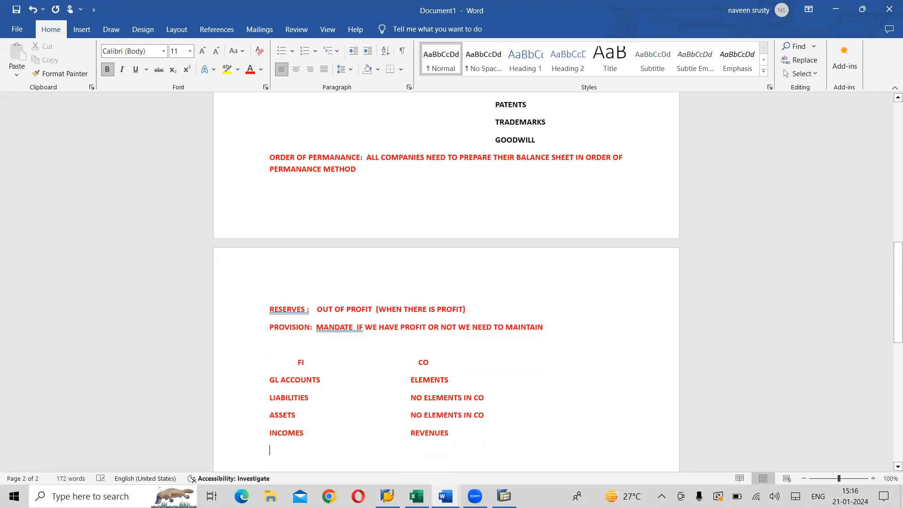
Add an EXPENSES row with COST ELEMENTS under CO, and highlight the GL ACCOUNTS and ELEMENTS line in yellow
type("EXPENSES")
type("COST ELEMENTS")
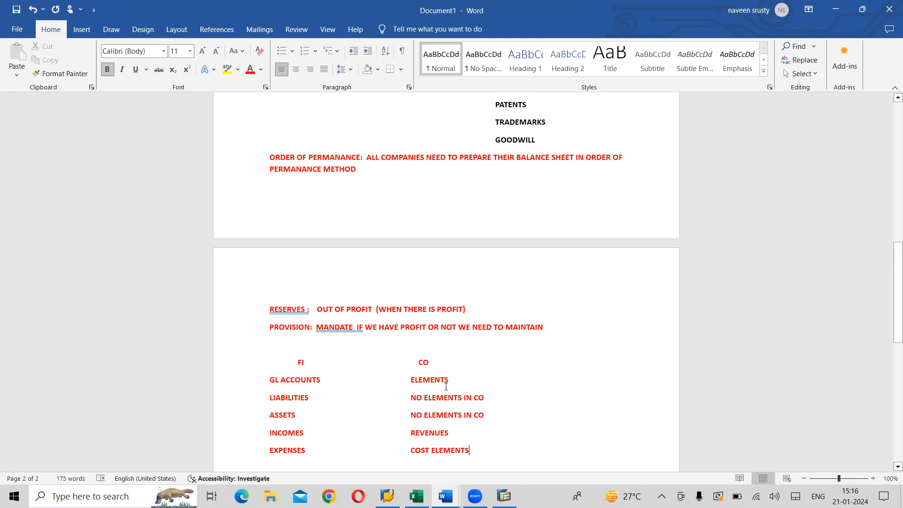
left_click_drag(451, 375, 268, 382)
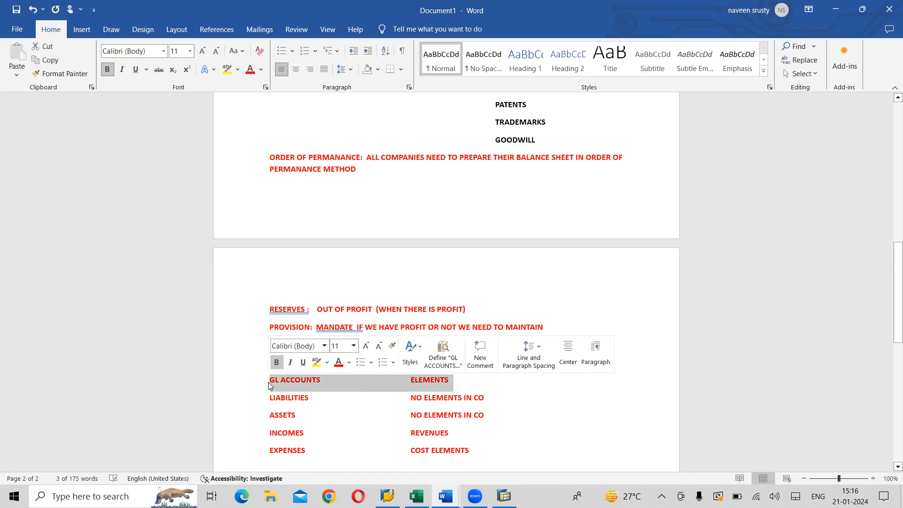
left_click(316, 362)
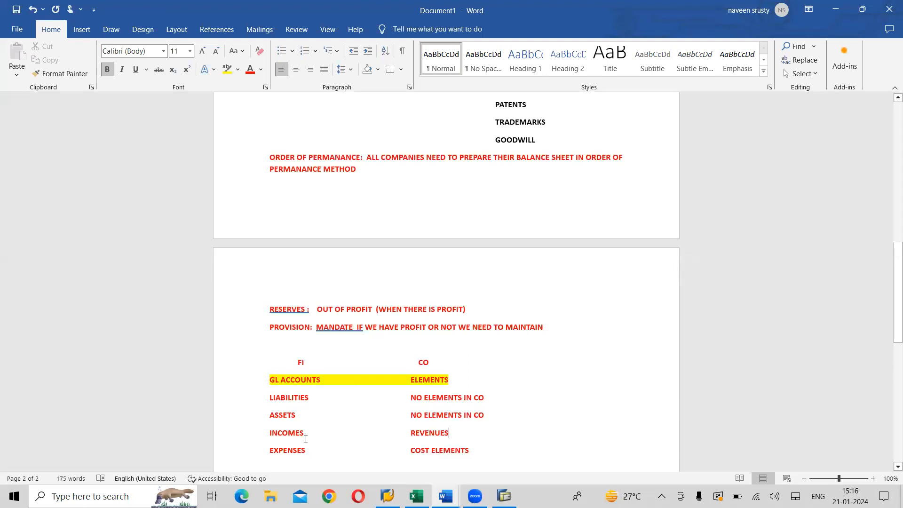
Review the FI account types in the Word notes against the Controlling integration setting of chart LOCA in SAP
left_click_drag(267, 398, 309, 402)
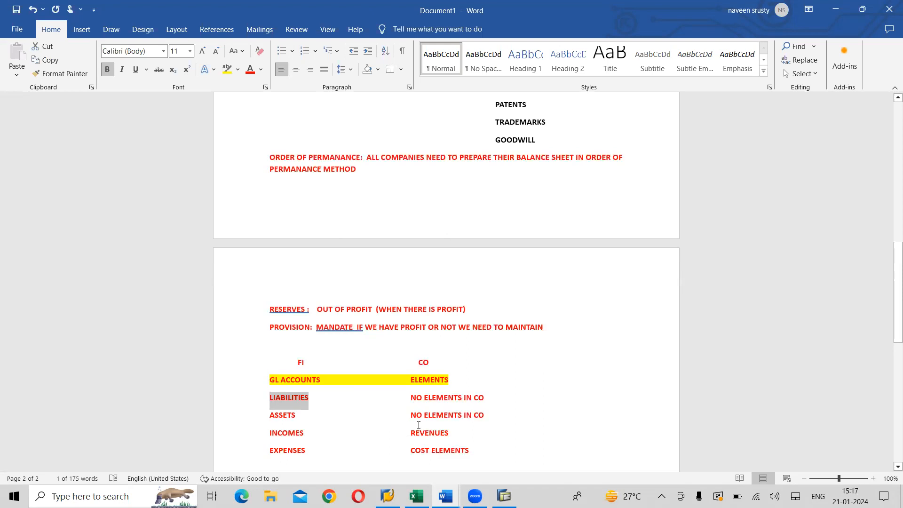
left_click(316, 437)
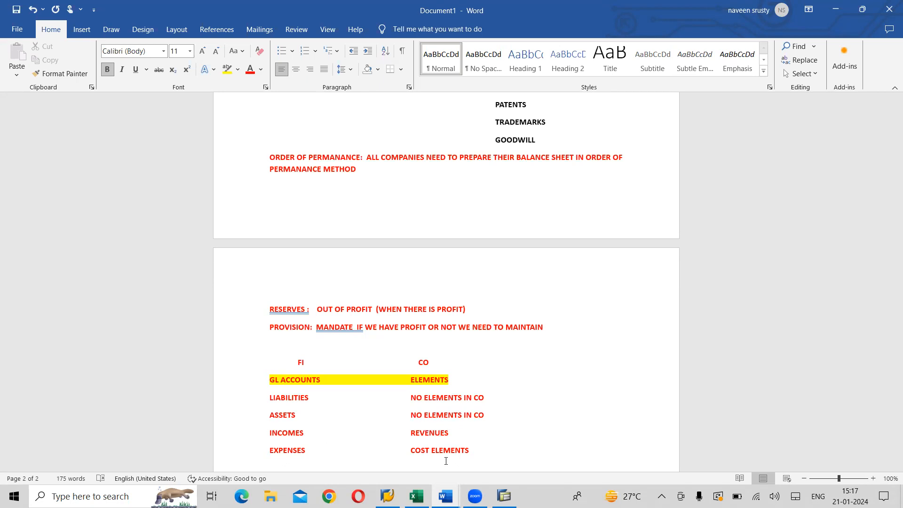
key("alt+Tab")
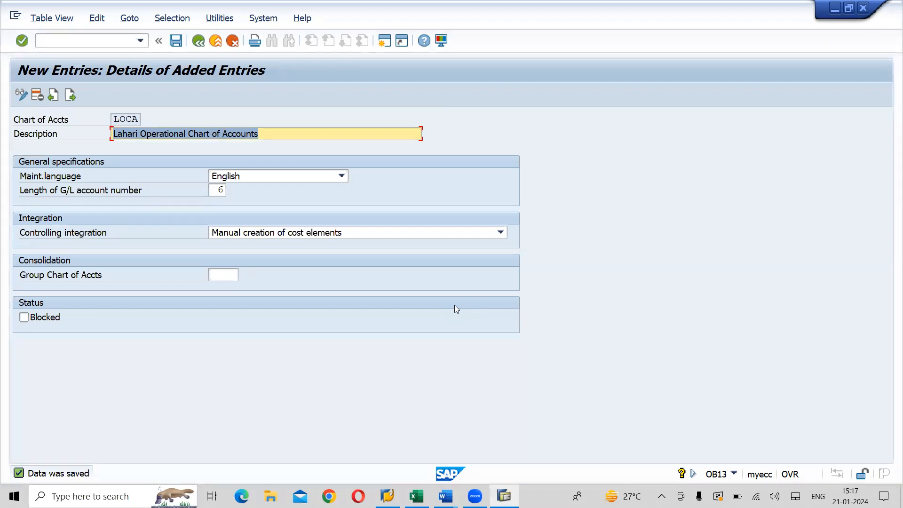
key("alt+Tab")
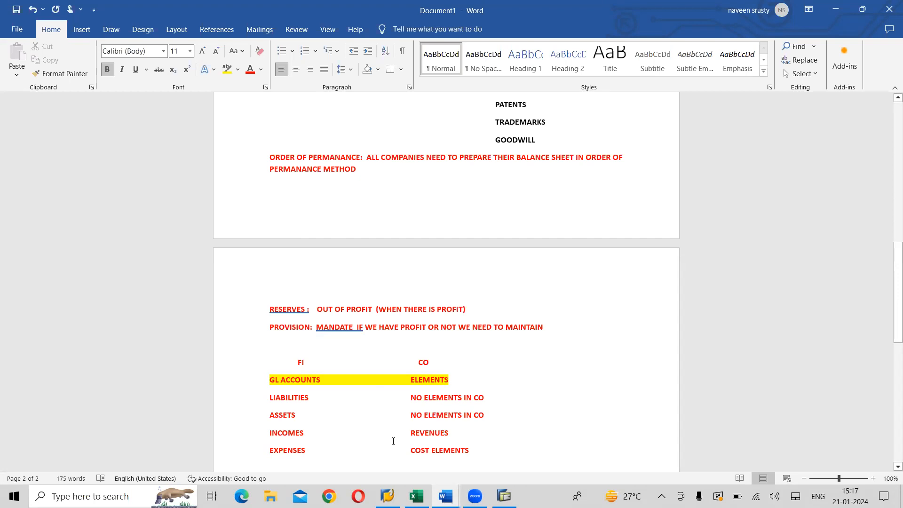
left_click_drag(269, 432, 308, 447)
left_click(325, 450)
key("alt+Tab")
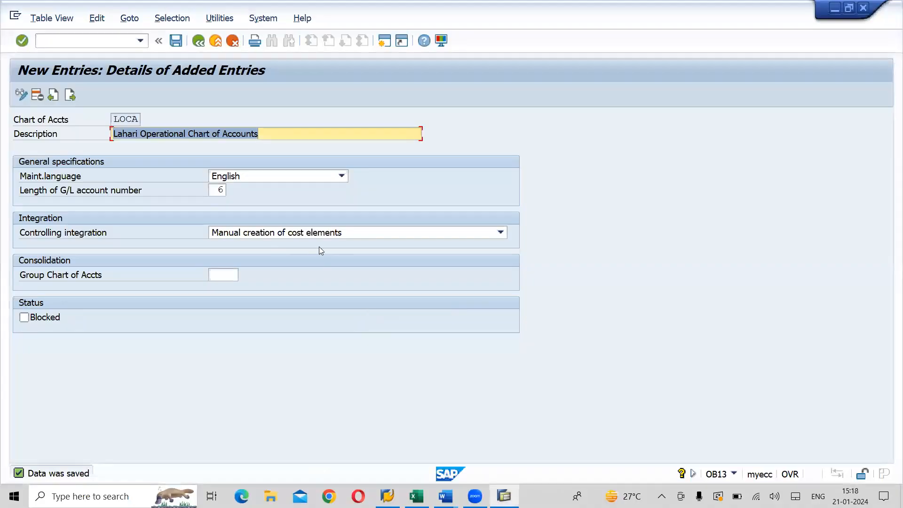
Compare INCOMES and EXPENSES with REVENUES and COST ELEMENTS in the Word notes, and return to the LOCA entry in SAP
key("alt+Tab")
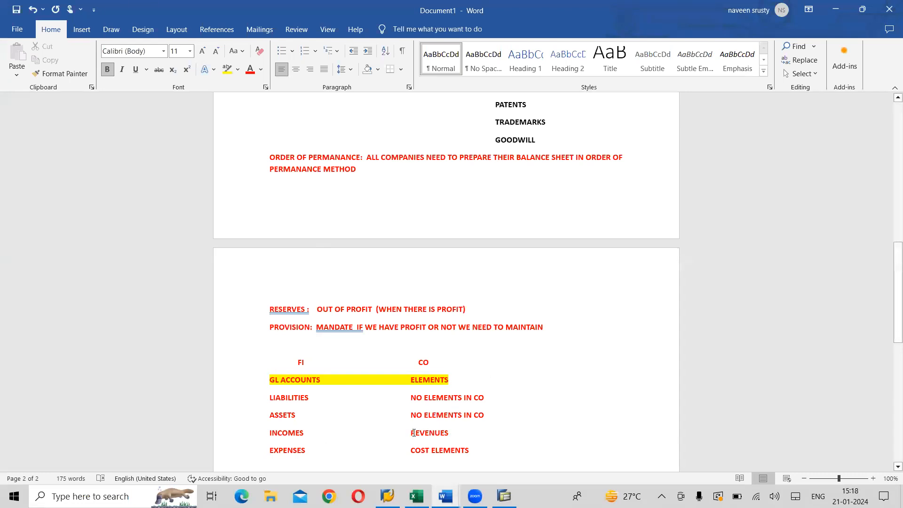
left_click_drag(414, 433, 413, 452)
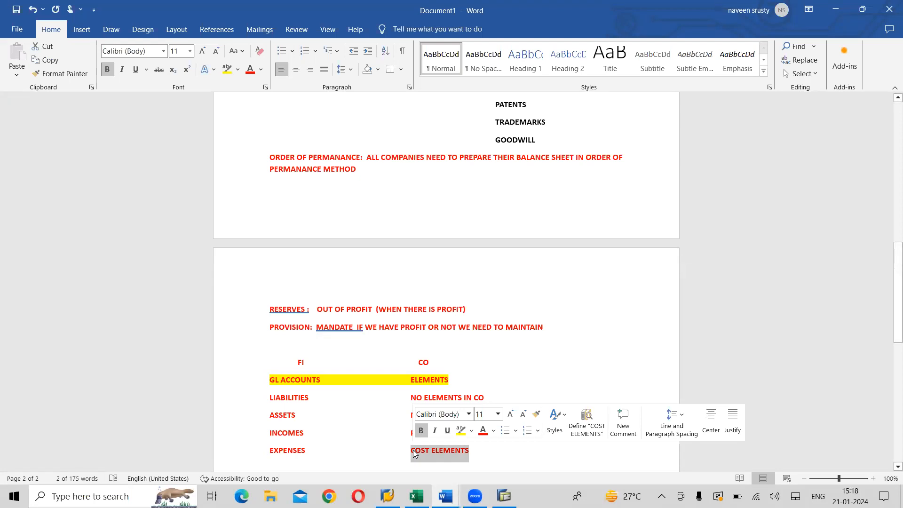
left_click(496, 454)
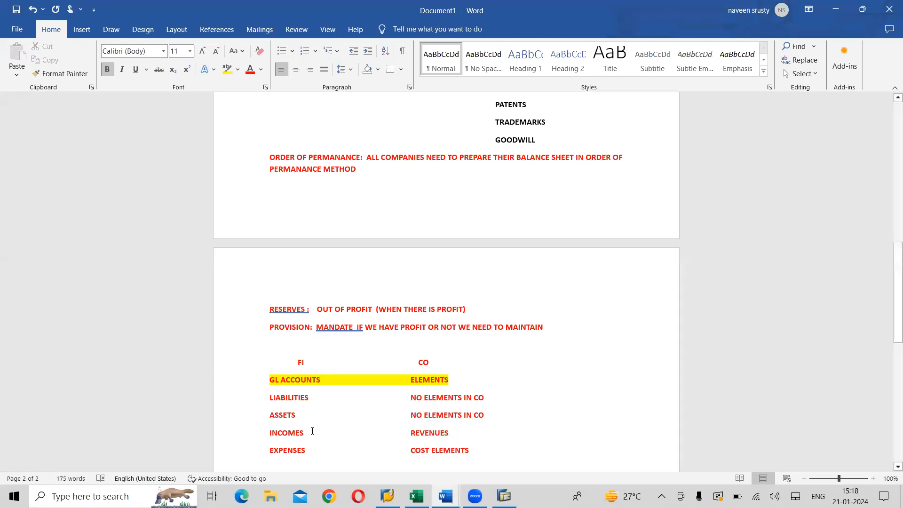
left_click_drag(267, 432, 299, 450)
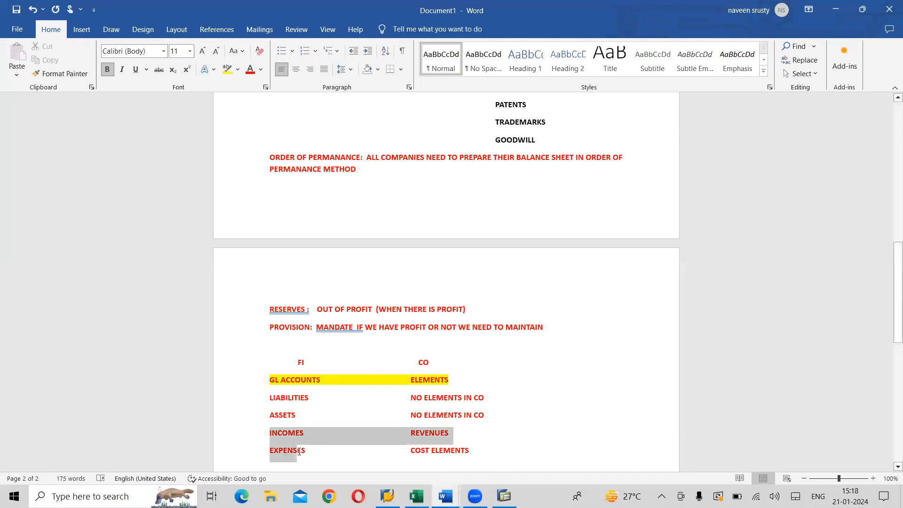
left_click(475, 469)
left_click_drag(470, 450, 422, 438)
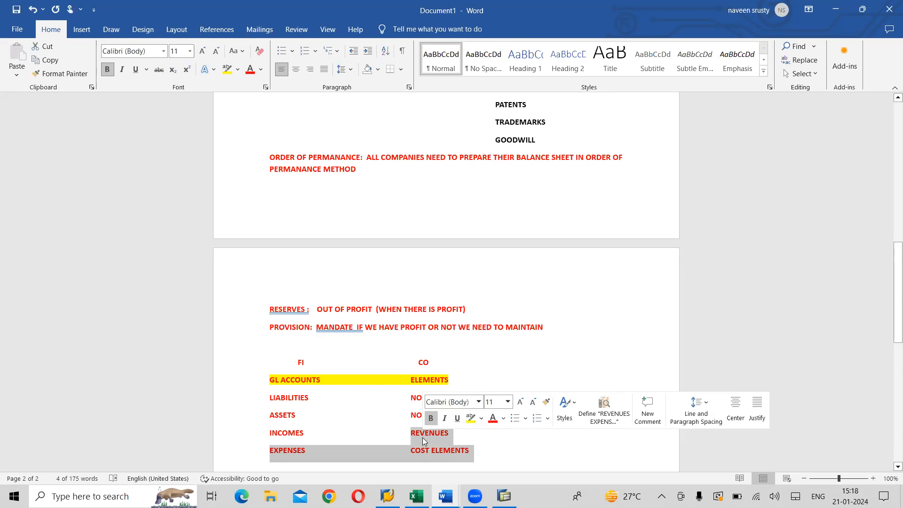
left_click(524, 447)
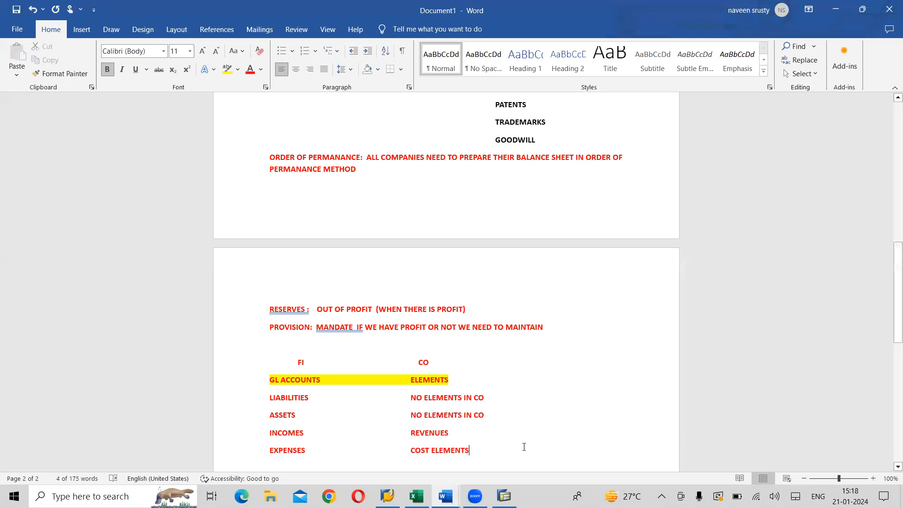
left_click_drag(271, 397, 321, 462)
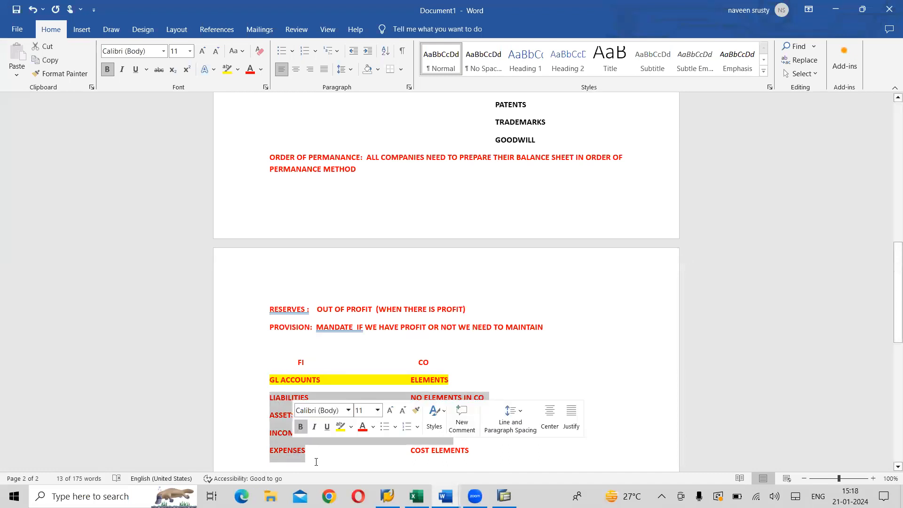
left_click(321, 462)
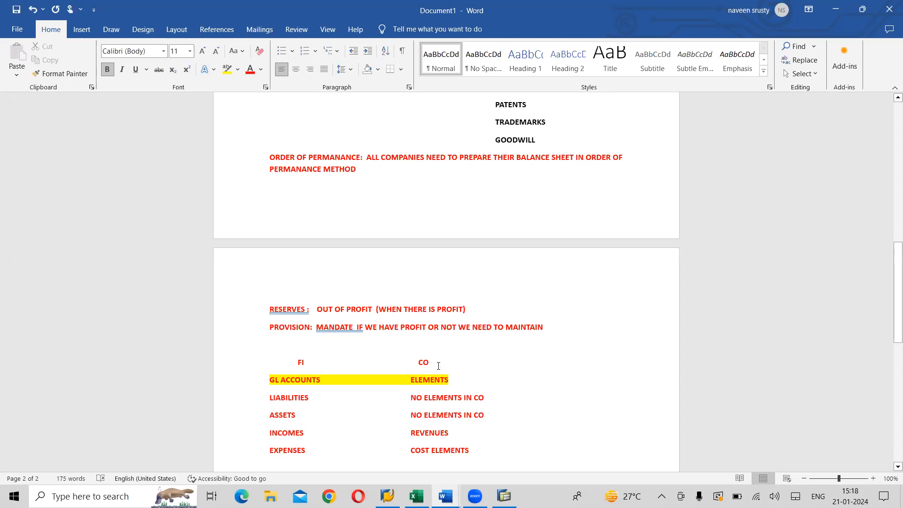
left_click_drag(411, 434, 460, 439)
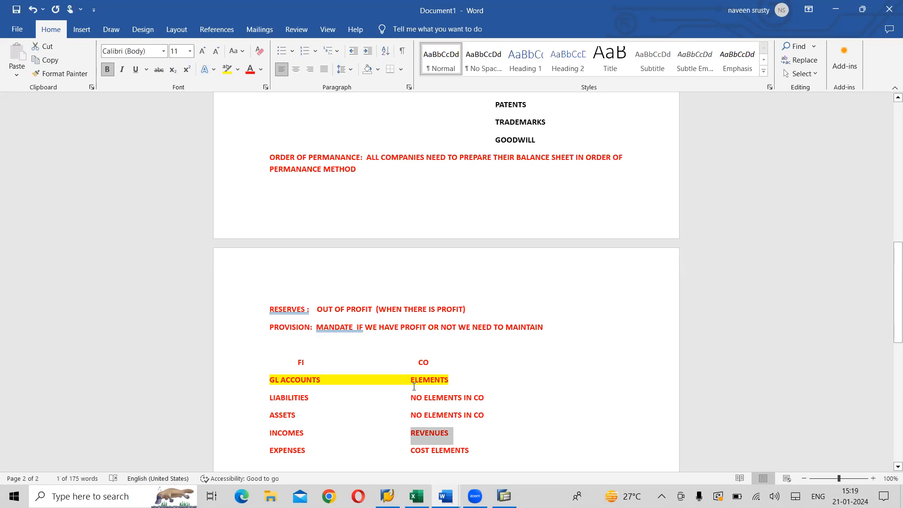
key("alt+Tab")
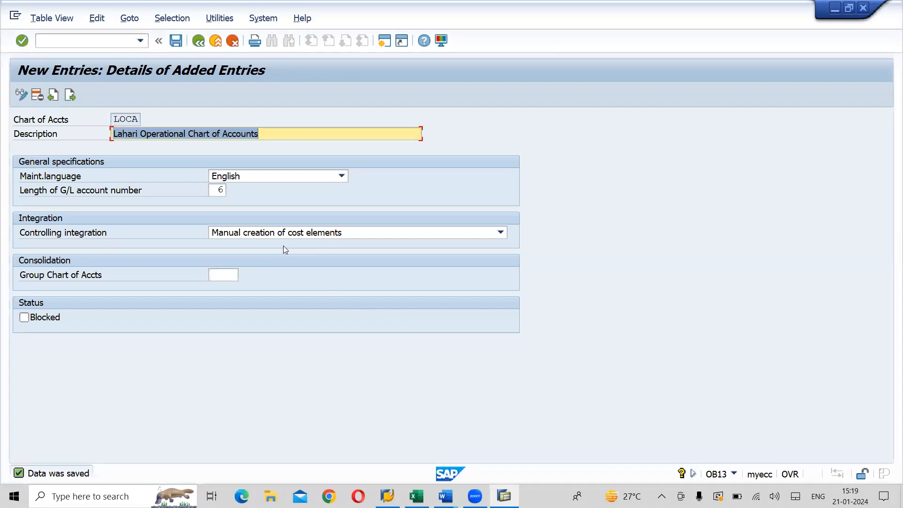
Examine the Controlling integration options of chart LOCA against the income and expense rows in the Word notes
left_click(501, 234)
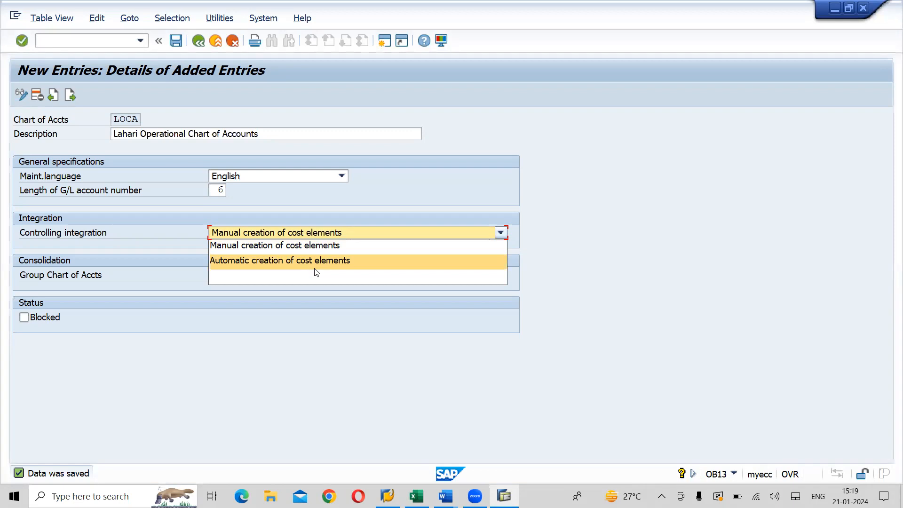
key("Escape")
key("alt+Tab")
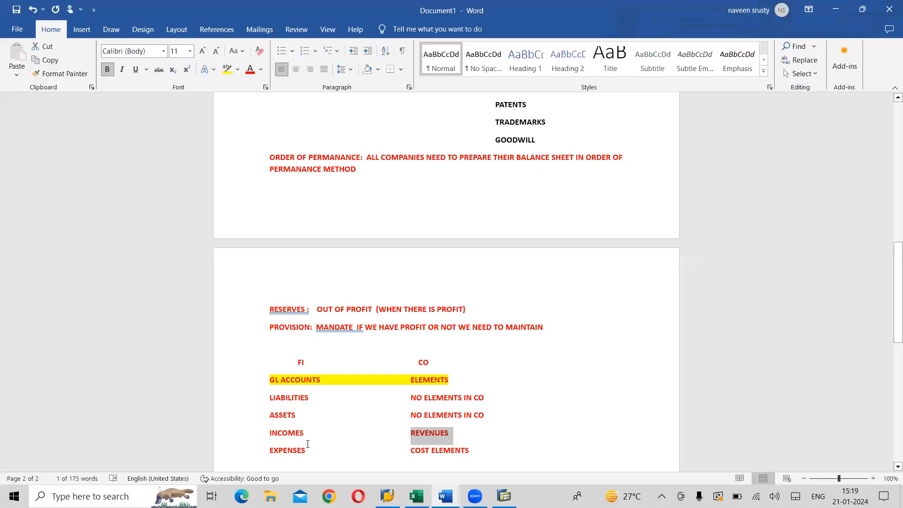
left_click(307, 435)
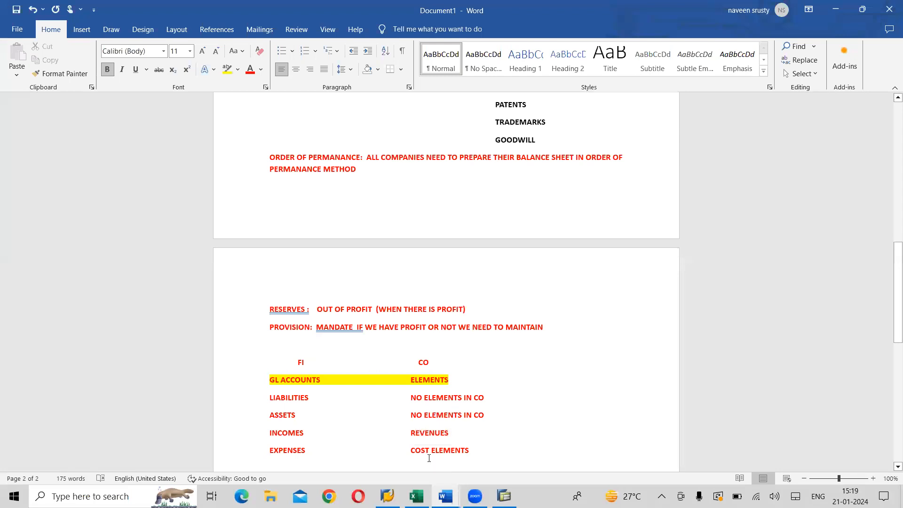
key("alt+Tab")
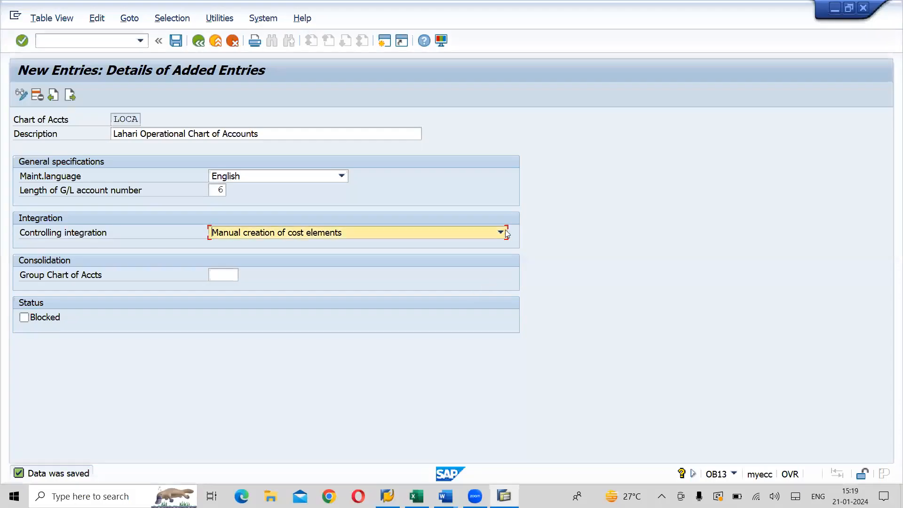
Try Automatic creation of cost elements as LOCA's Controlling integration, and restore Manual creation of cost elements
left_click(500, 233)
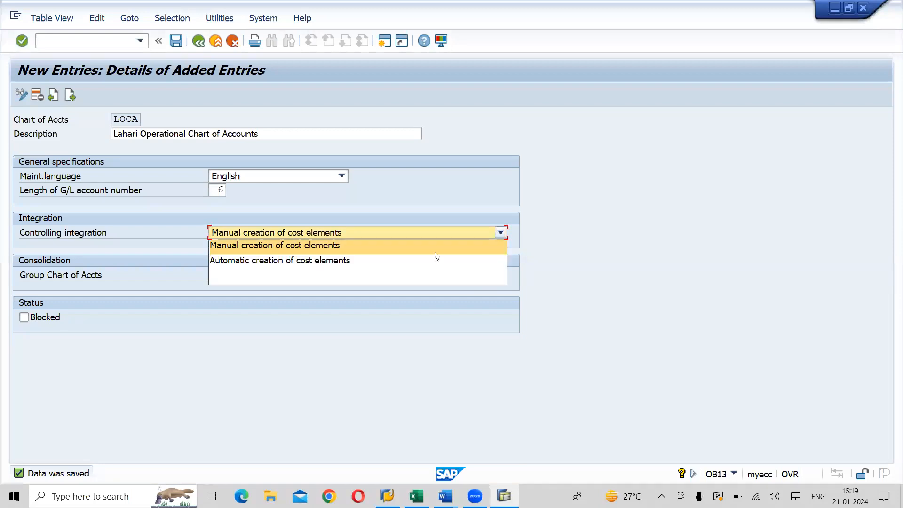
left_click(236, 261)
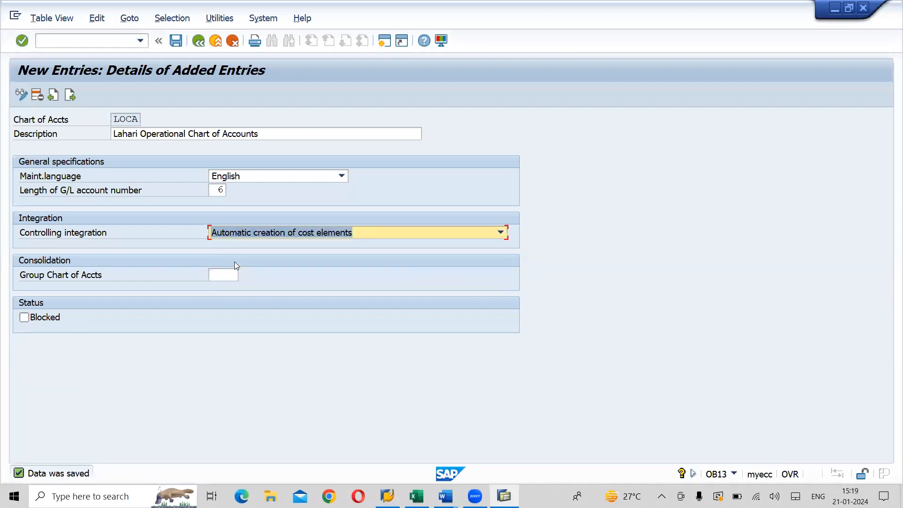
left_click(500, 234)
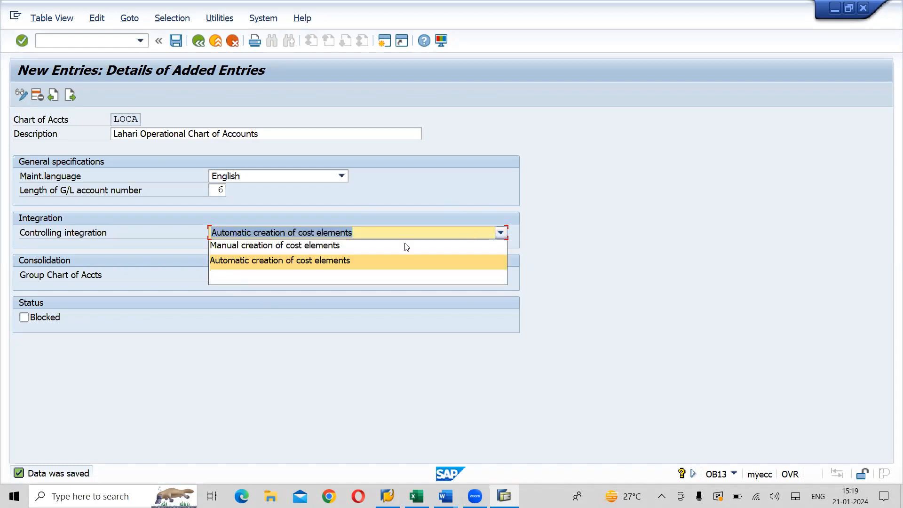
left_click(338, 248)
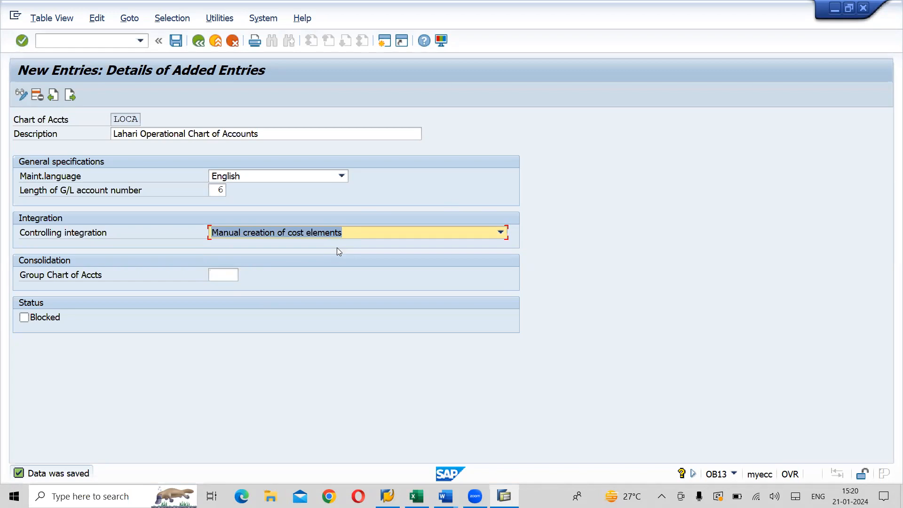
Try Automatic creation of cost elements for LOCA while comparing it with the FI and CO rows in the Word notes
key("alt+Tab")
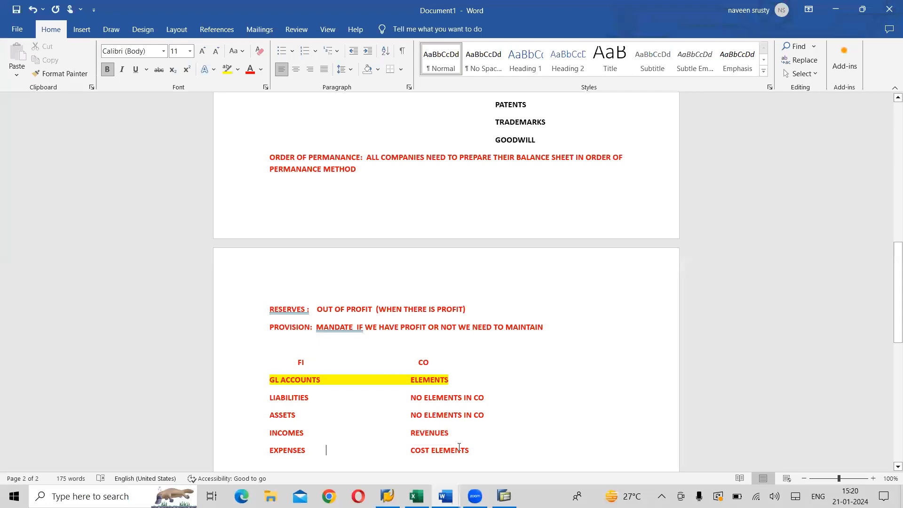
key("alt+Tab")
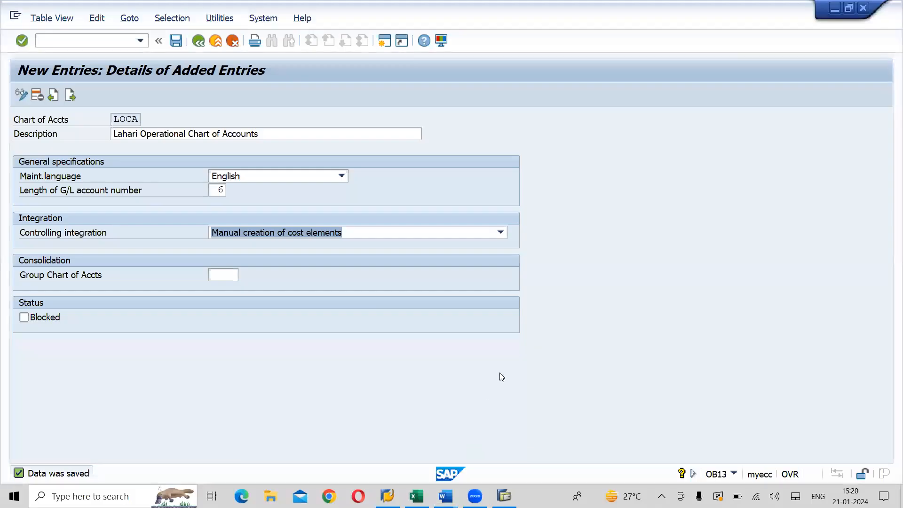
left_click(501, 231)
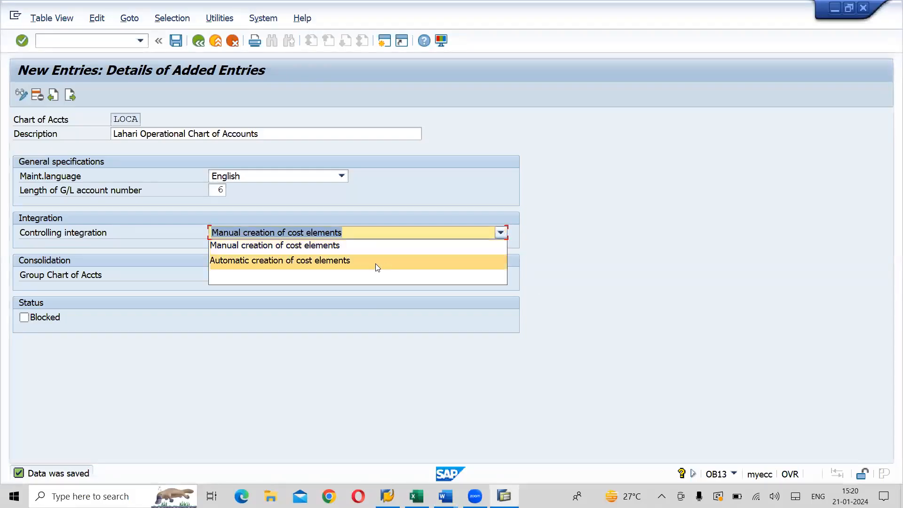
left_click(371, 261)
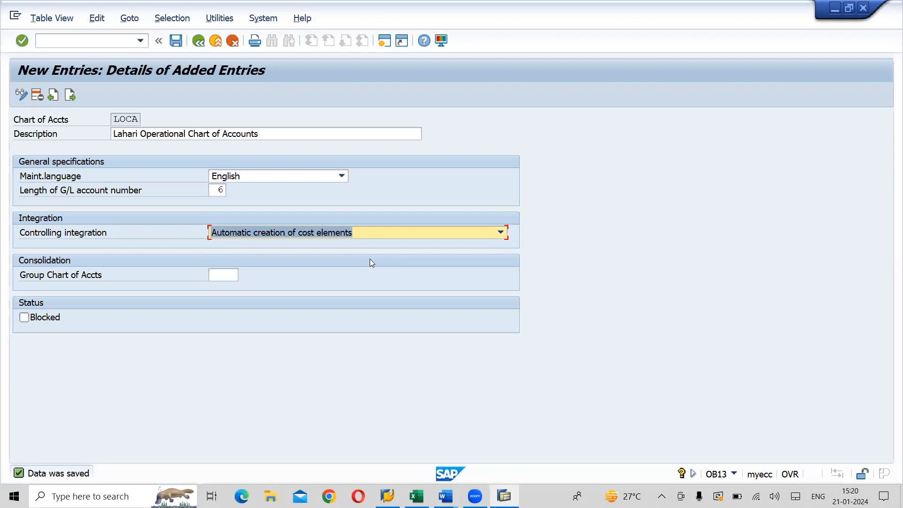
key("alt+Tab")
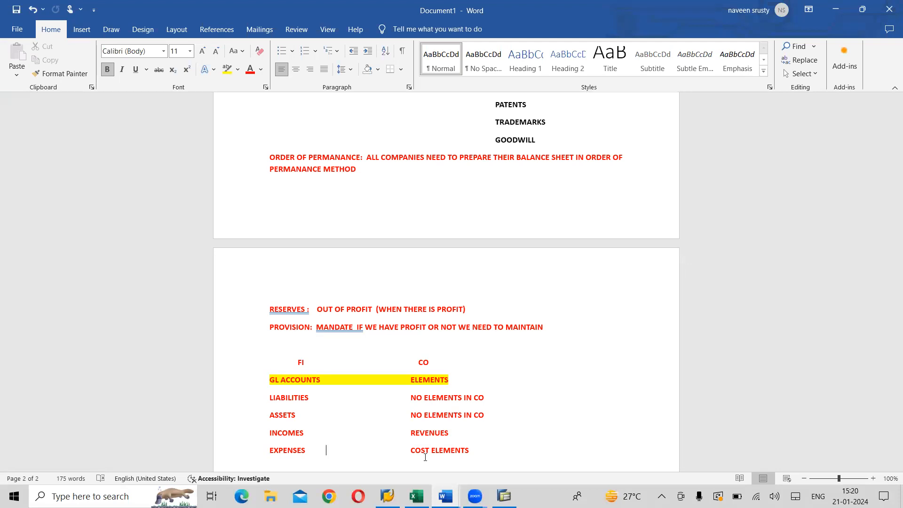
key("alt+Tab")
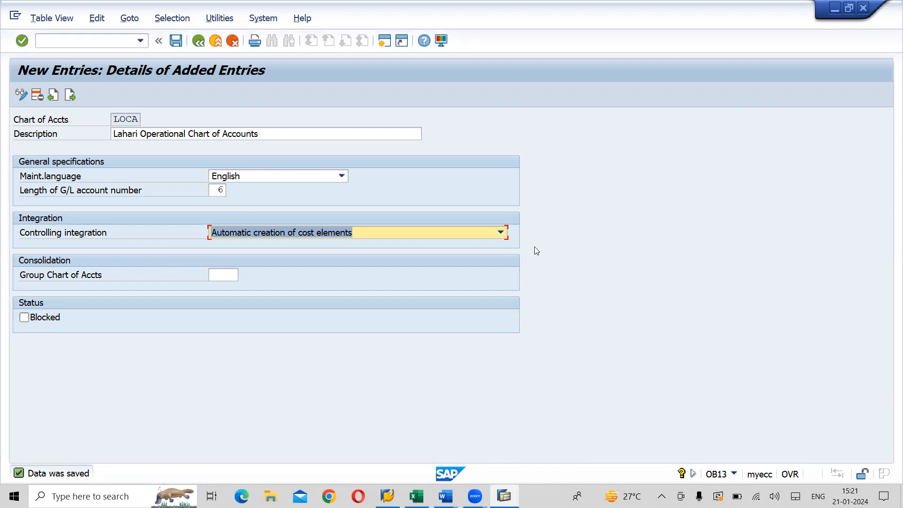
Alternate LOCA's Controlling integration between manual and automatic, ending on Manual creation of cost elements
left_click(502, 233)
left_click(397, 247)
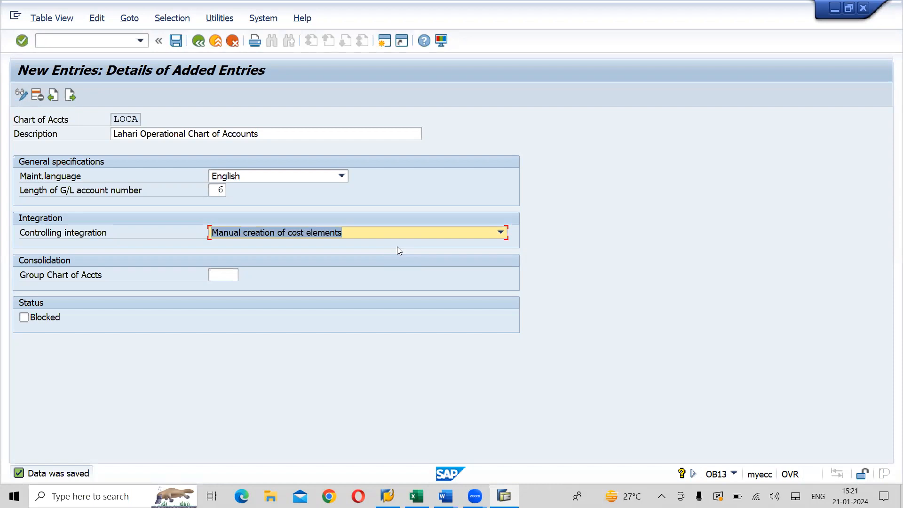
left_click(501, 232)
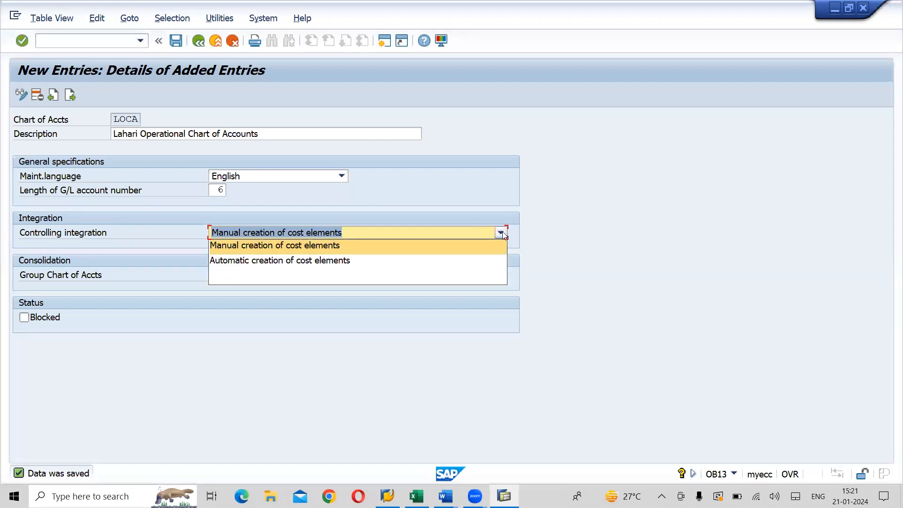
left_click(355, 261)
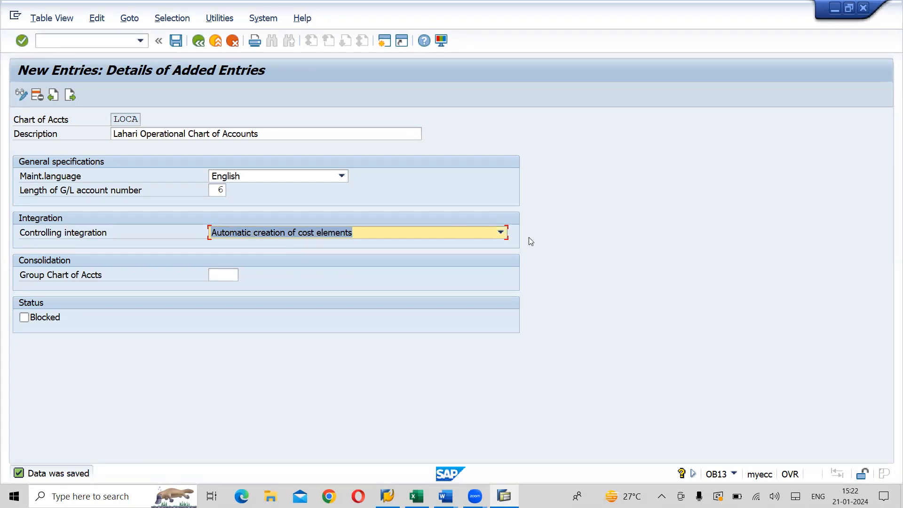
left_click(500, 233)
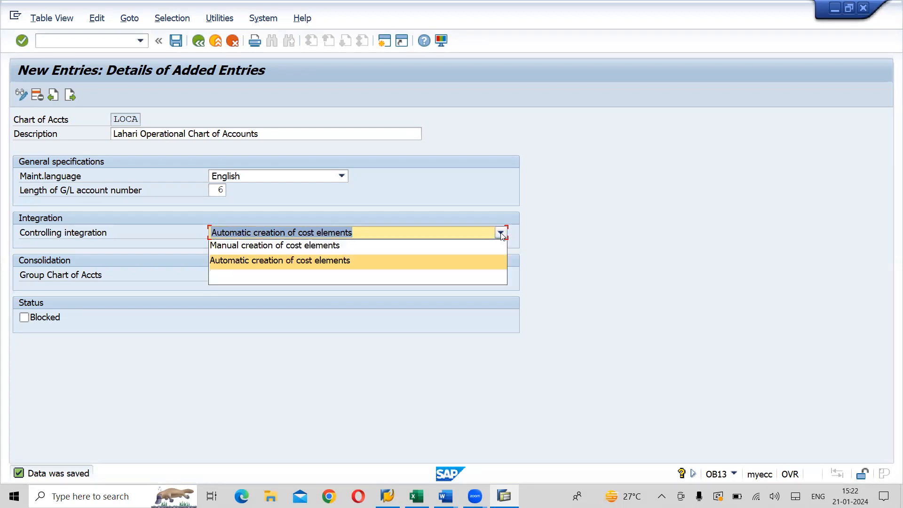
left_click(360, 250)
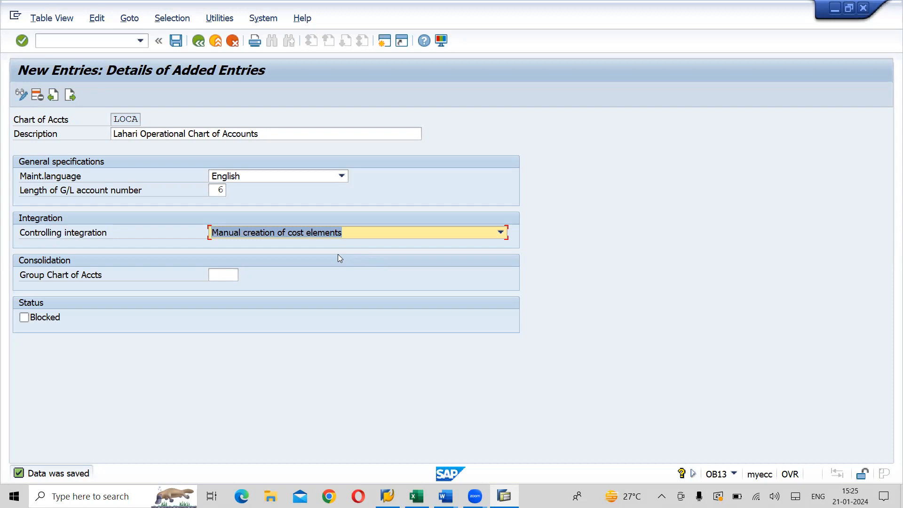
Highlight the FI and CO heading line in turquoise in the Word notes in Document1
key("alt+Tab")
key("Tab")
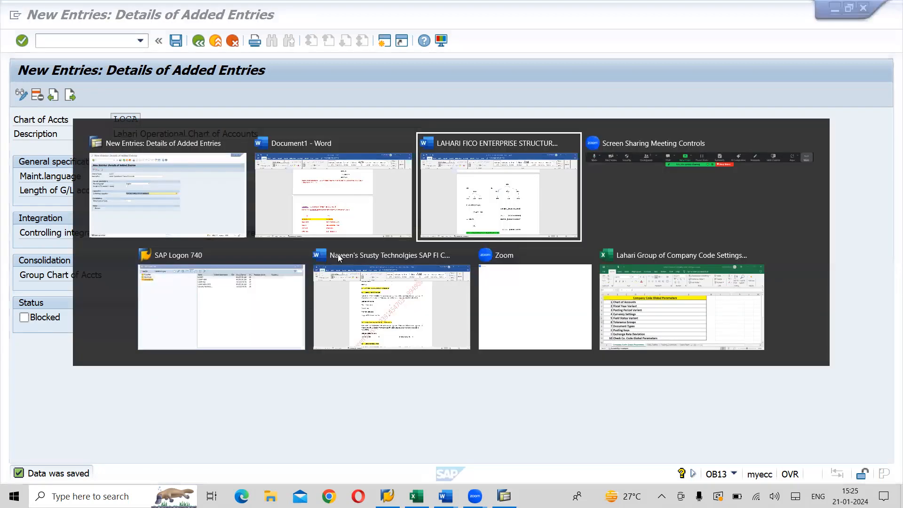
key("alt+shift+Tab")
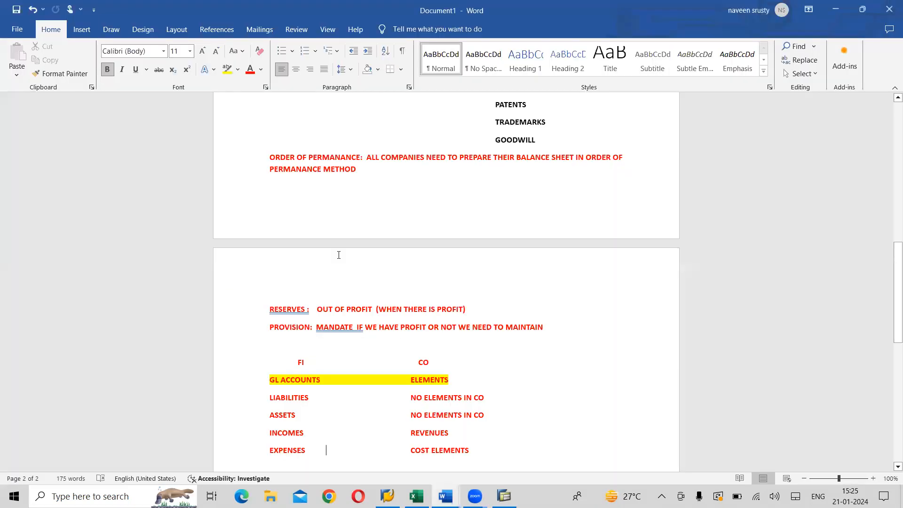
left_click_drag(297, 362, 430, 362)
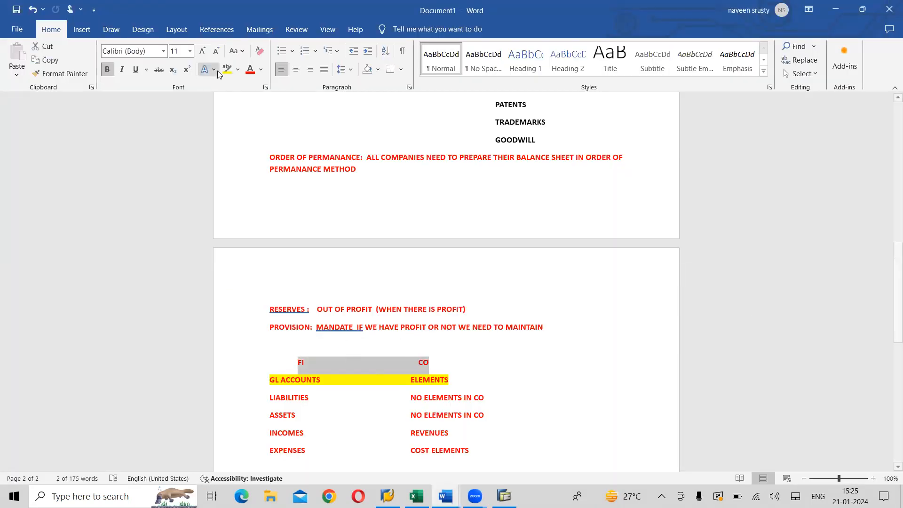
left_click(237, 70)
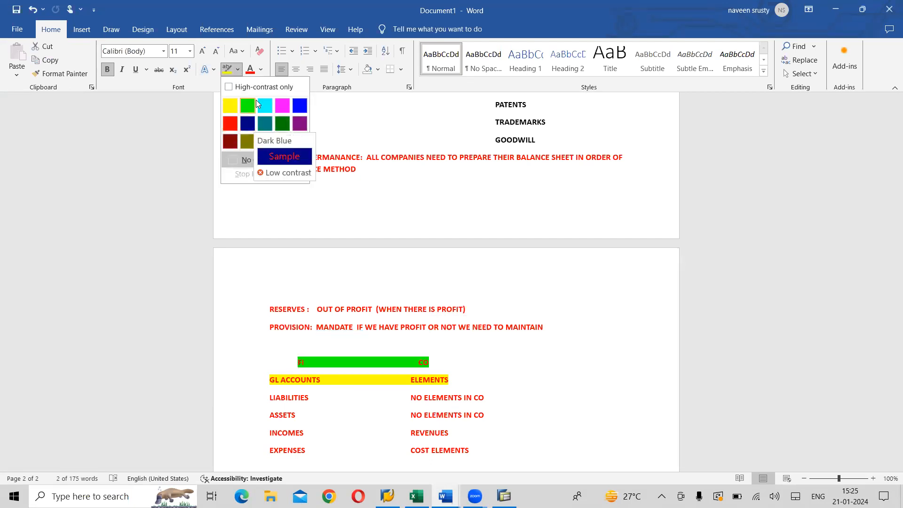
left_click(266, 108)
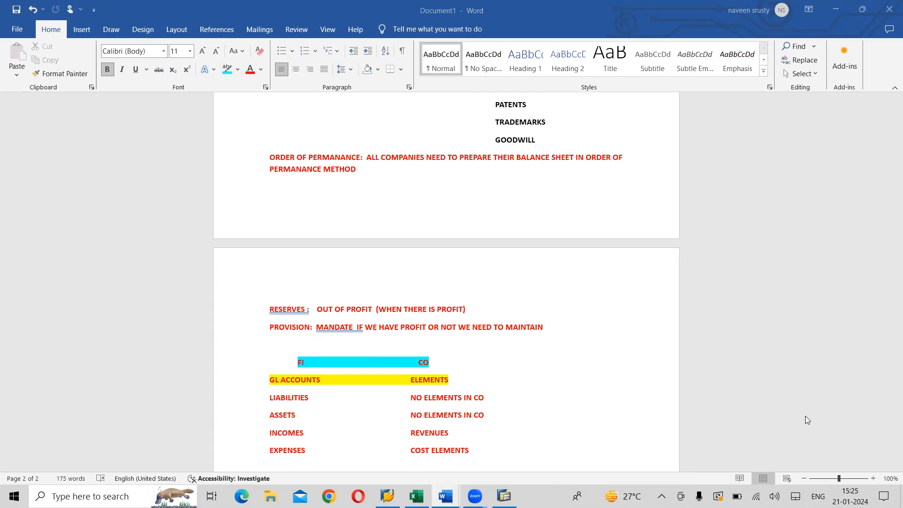
Review the 1:N and 1:1 chart of accounts structures in the LAHARI FICO ENTERPRISE STRUCTURE document
left_click_drag(890, 334, 885, 179)
key("alt+Tab")
key("alt+Tab")
key("alt+Tab")
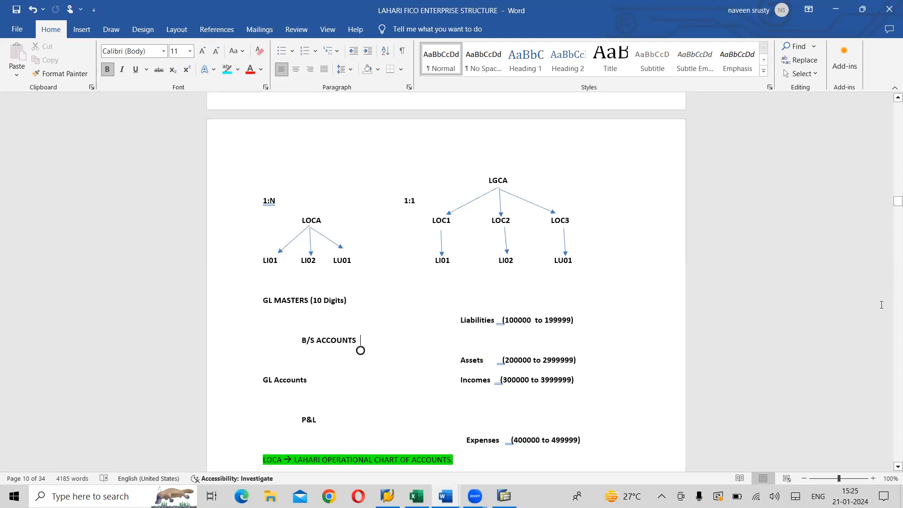
left_click(288, 218)
left_click(286, 202)
left_click(430, 197)
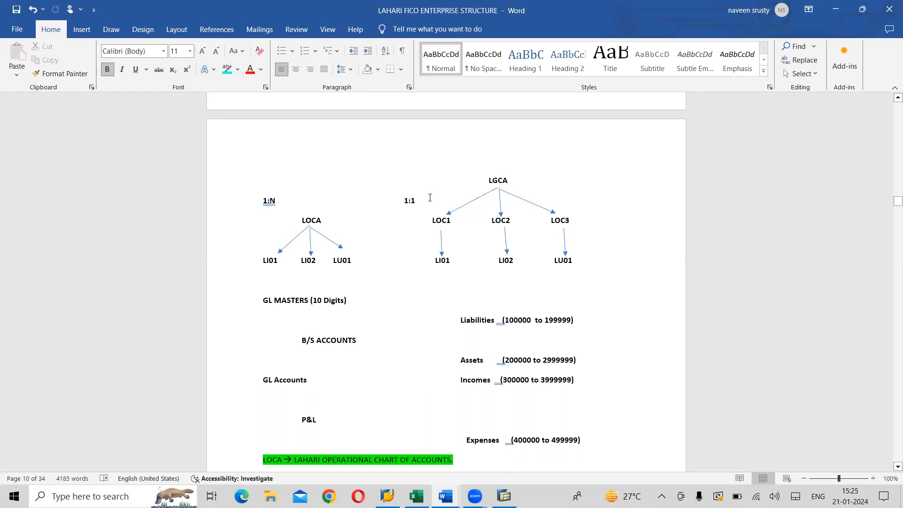
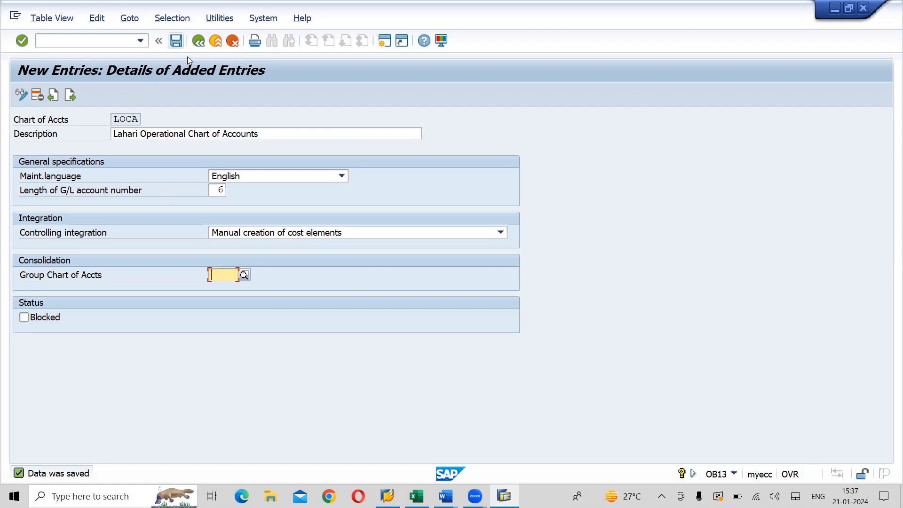
Confirm the LOCA entry in SAP and read section 3.2, Assign Company code to Chart of Accounts, in the Word material notes
key("Return")
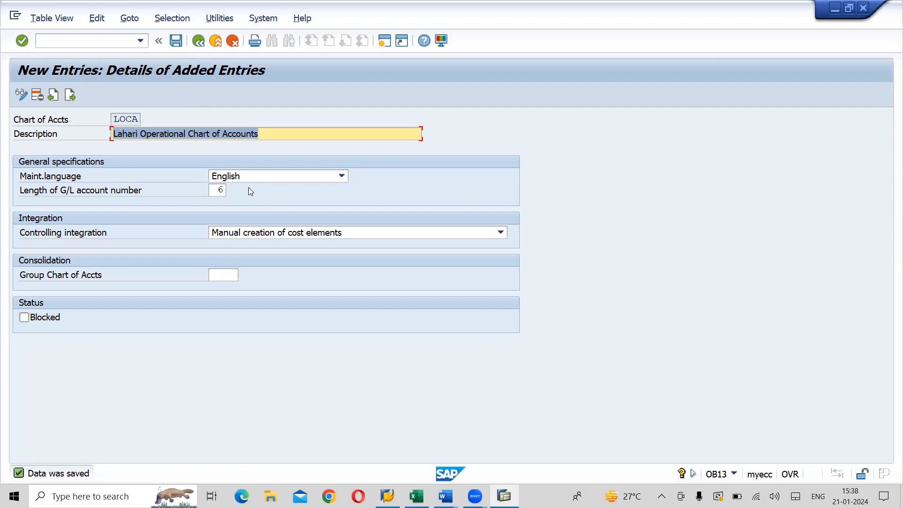
key("alt+Tab")
key("alt+Tab")
key("alt+Tab")
key("alt+Tab")
key("alt+Tab")
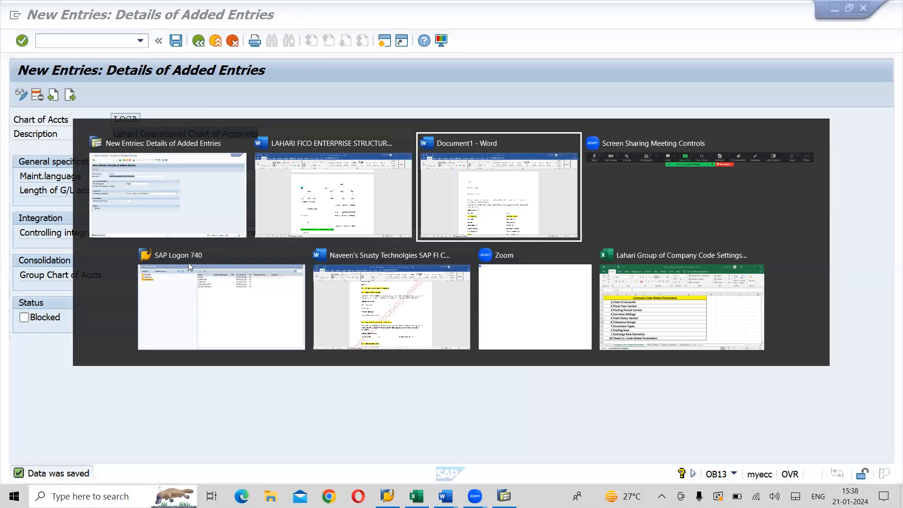
key("alt+Tab")
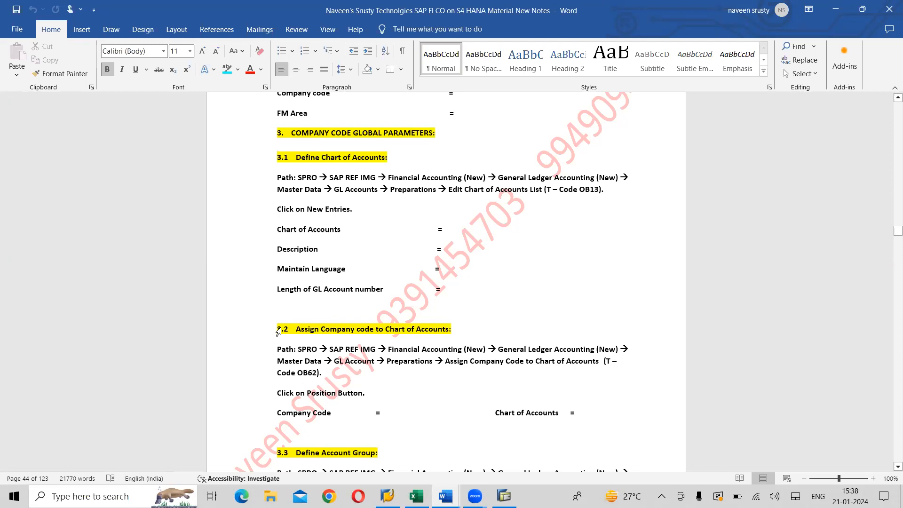
scroll(279, 332, "down", 5)
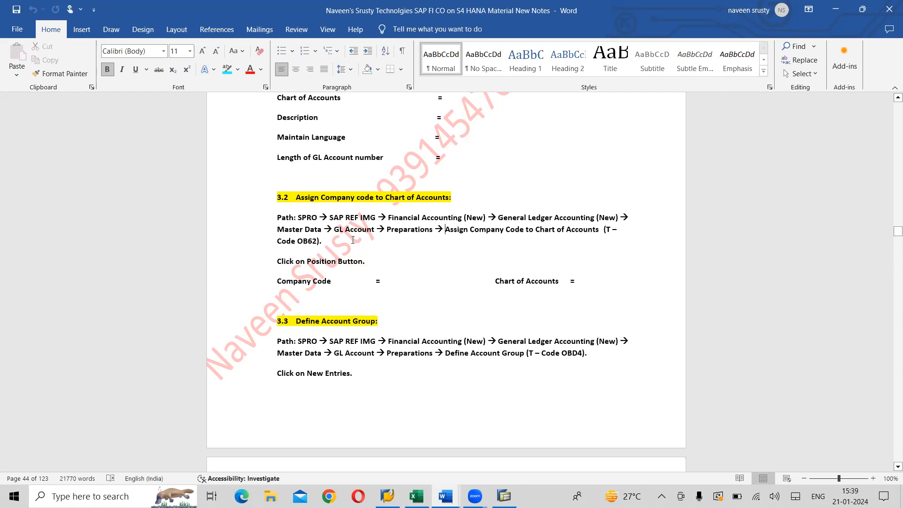
scroll(352, 240, "up", 3)
scroll(353, 240, "down", 2)
scroll(352, 240, "down", 3)
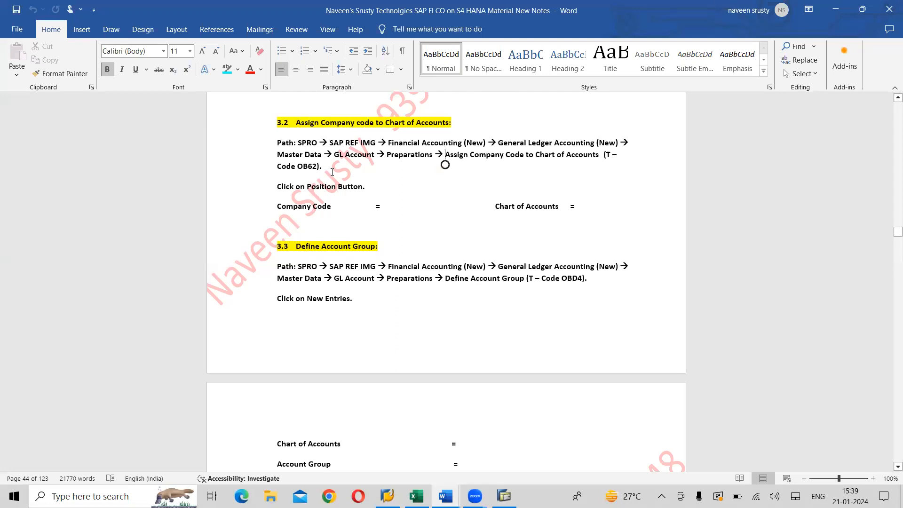
Switch to SAP and leave the LOCA entry and the chart of accounts list for the IMG structure
key("alt+Tab")
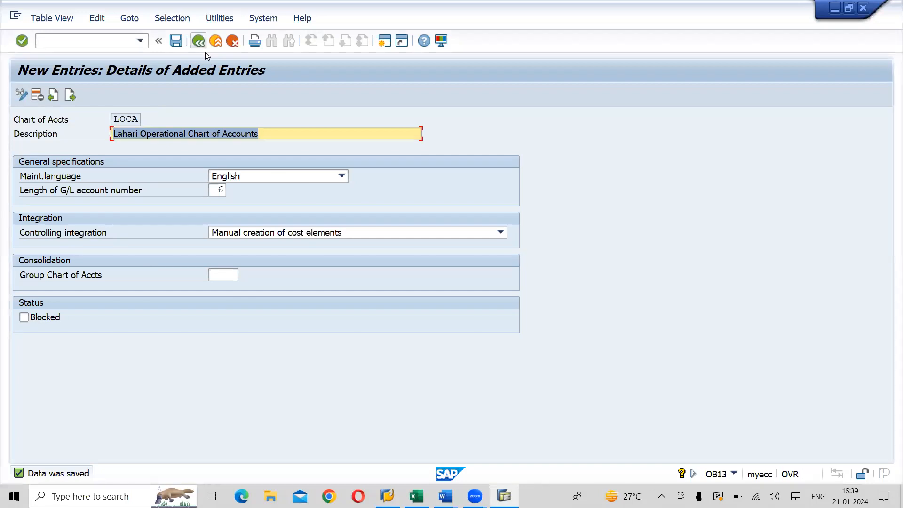
key("F3")
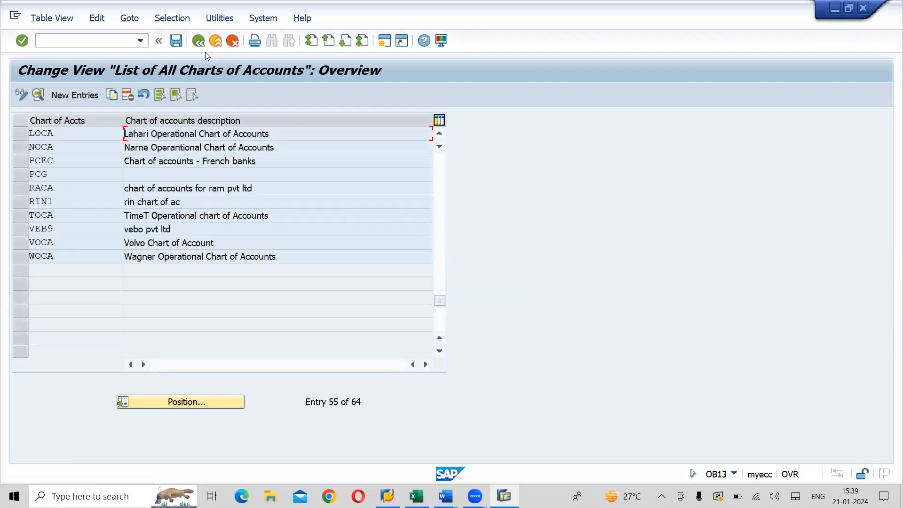
key("F3")
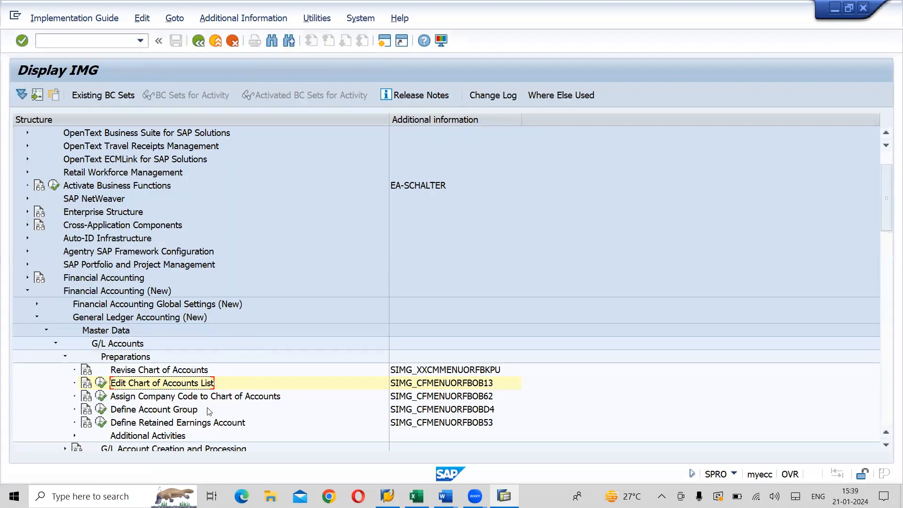
Open the Assign Company Code to Chart of Accounts activity and position the list at company code LI01
left_click(187, 396)
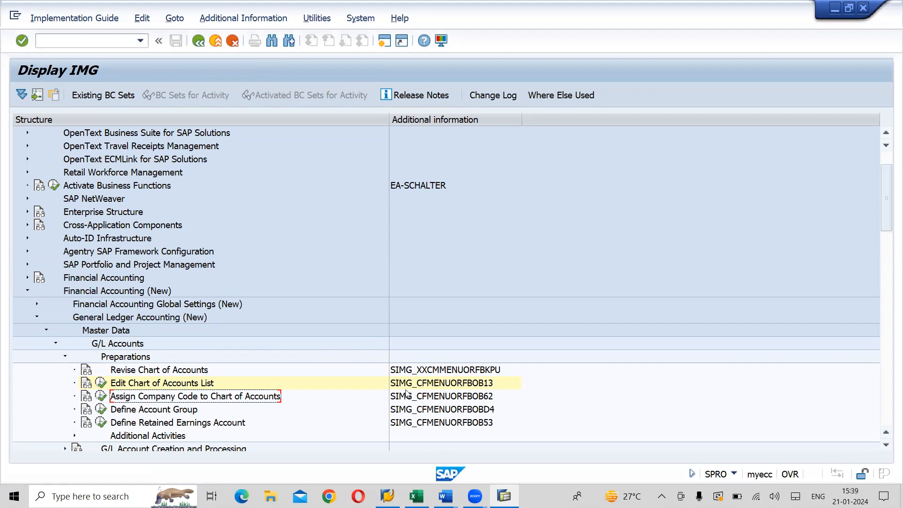
double_click(112, 399)
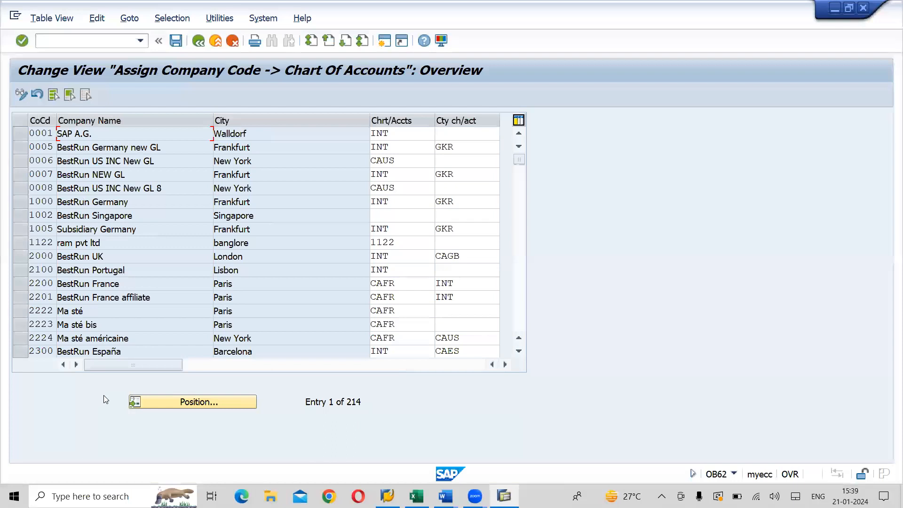
left_click(193, 402)
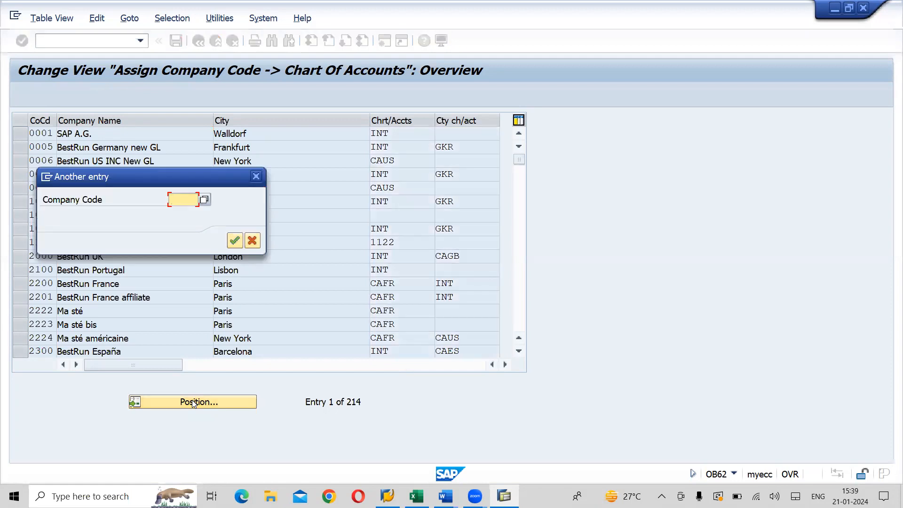
type("LI")
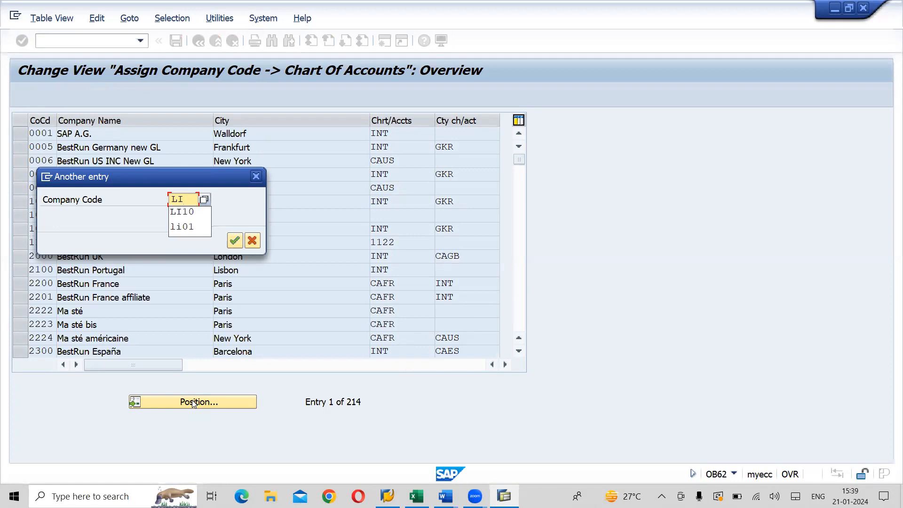
type("01")
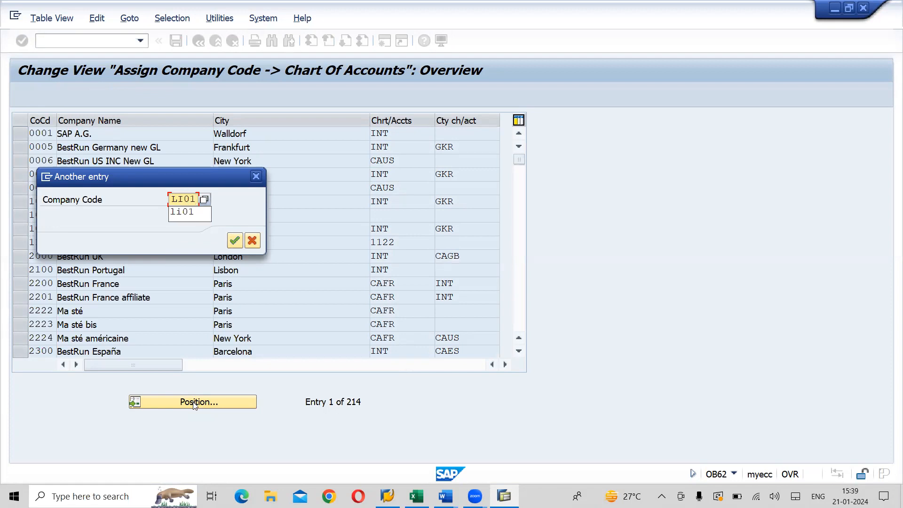
left_click(244, 214)
left_click(234, 240)
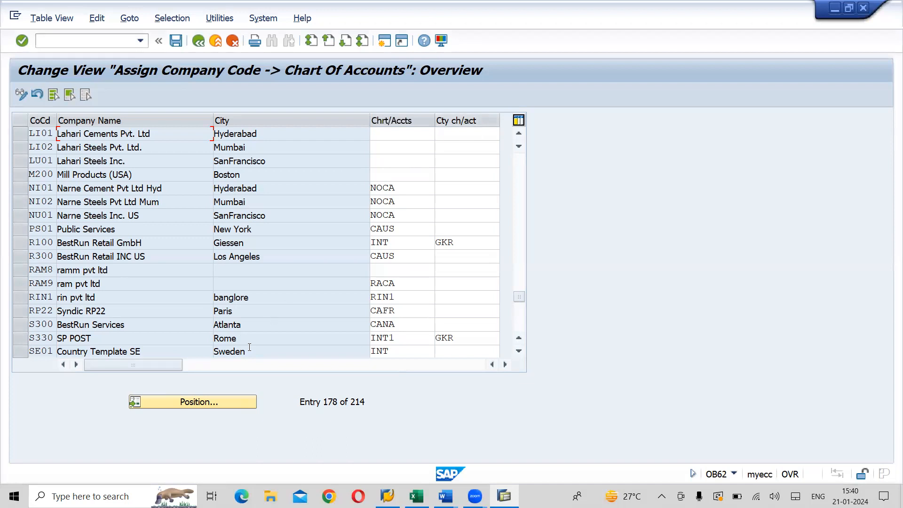
left_click(197, 404)
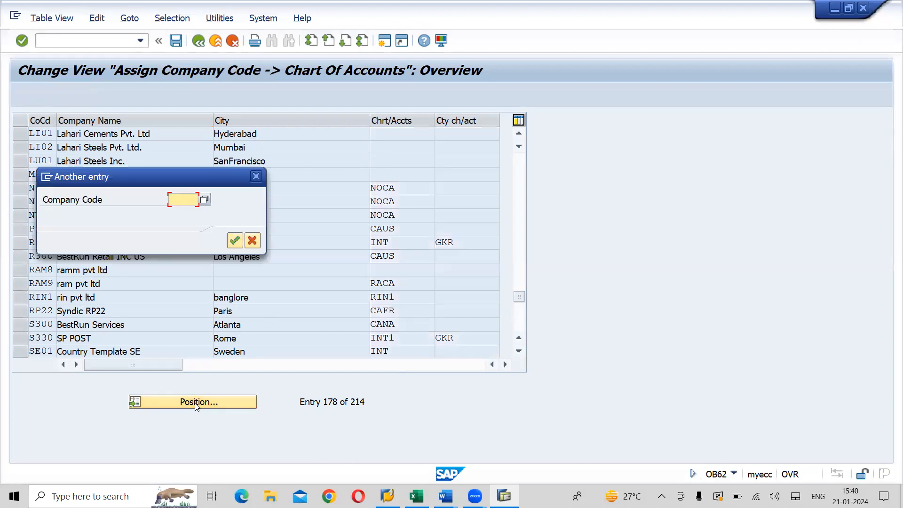
type("LIOQ")
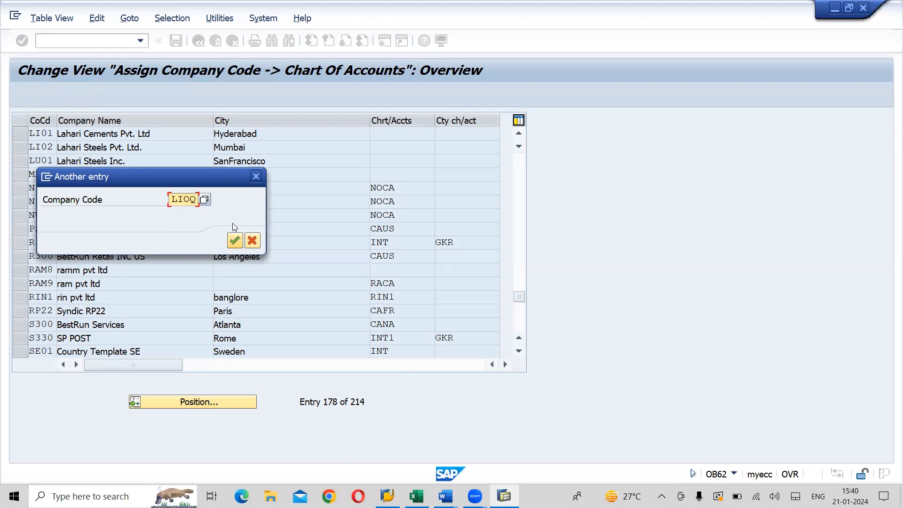
left_click(257, 175)
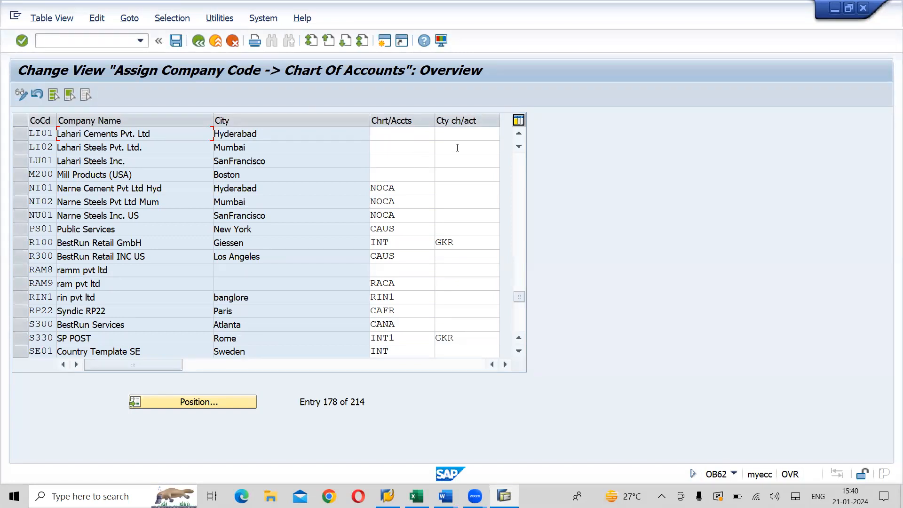
Assign chart of accounts LOCA to the Lahari company codes LI01, LI02 and LU01
left_click(402, 134)
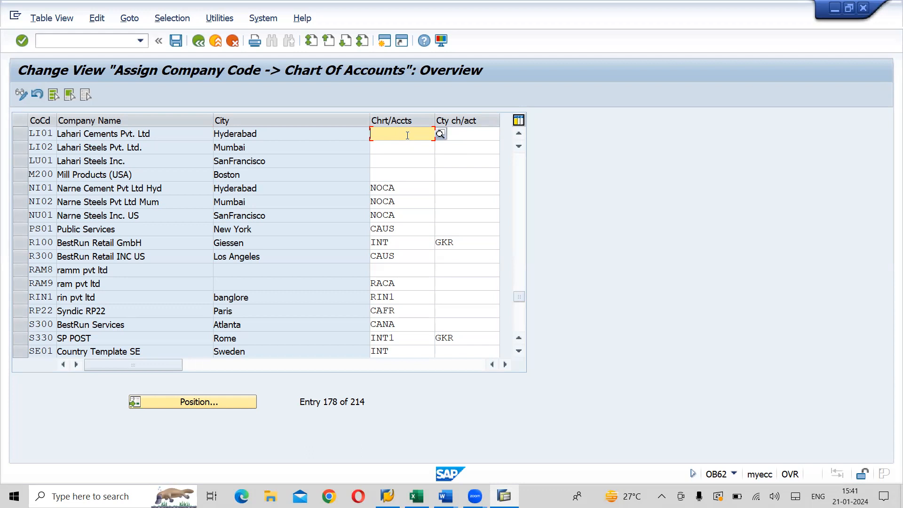
key("F4")
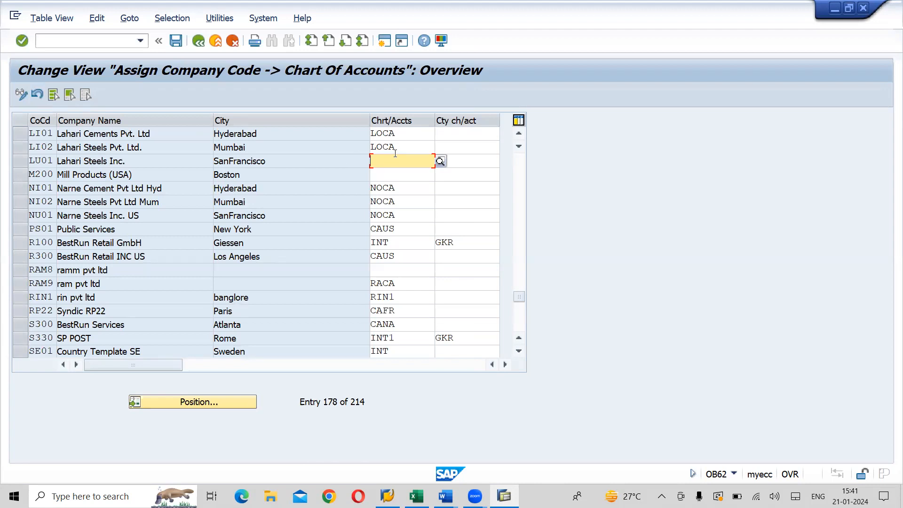
type("LO")
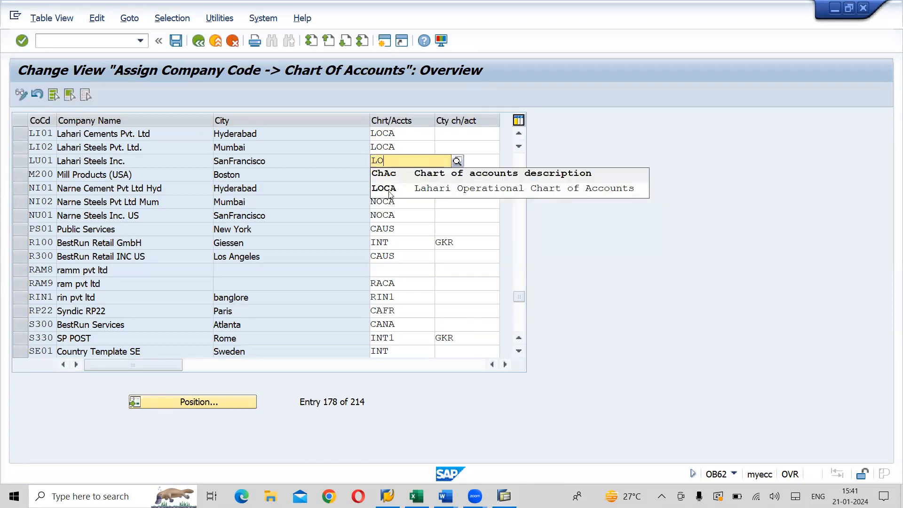
left_click(393, 190)
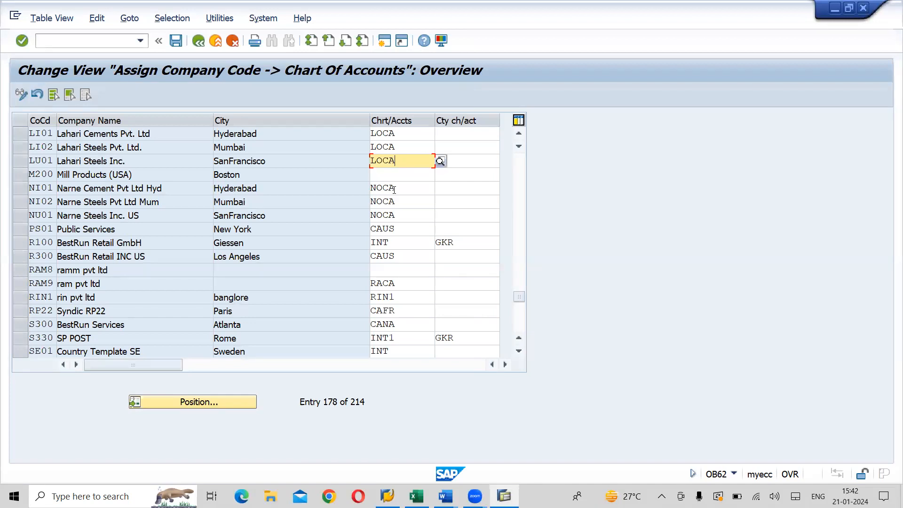
left_click(488, 161)
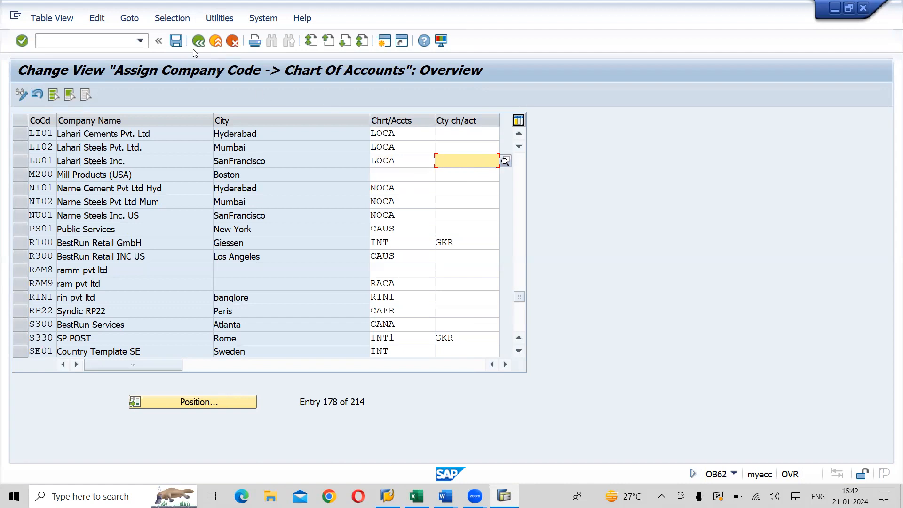
Save the assignments in the Lahari Group Company Configuration customizing request and return to the IMG structure
key("ctrl+s")
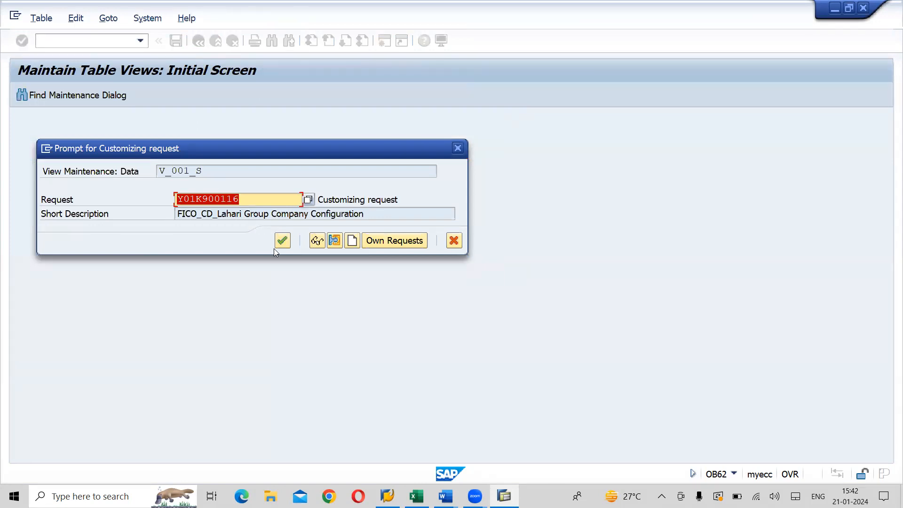
left_click(285, 240)
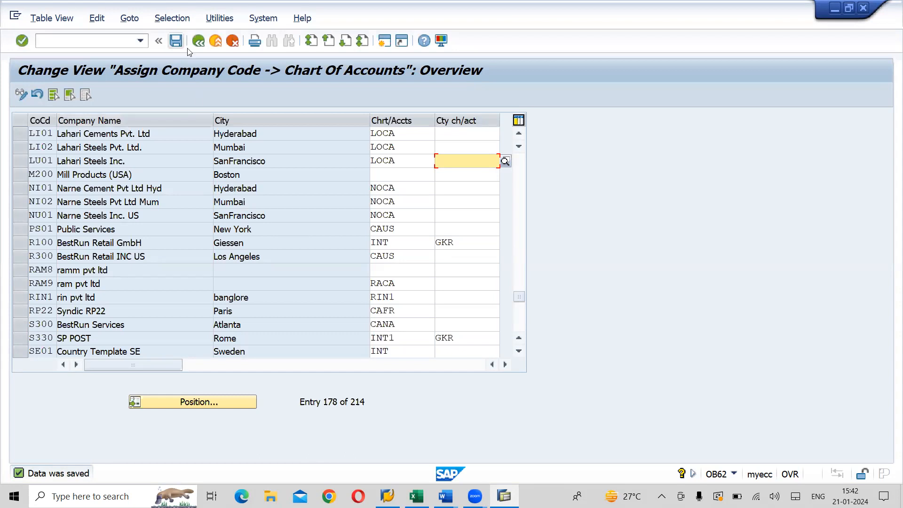
key("ctrl+s")
key("F3")
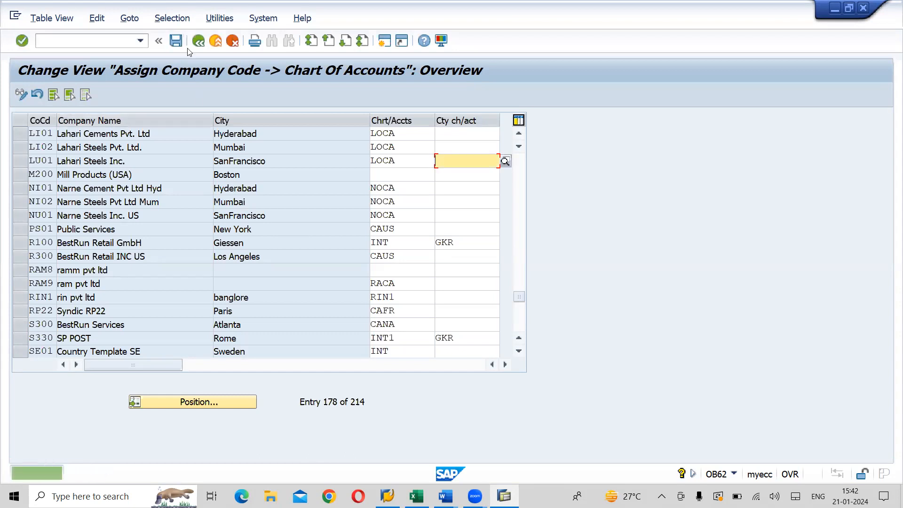
left_click(194, 44)
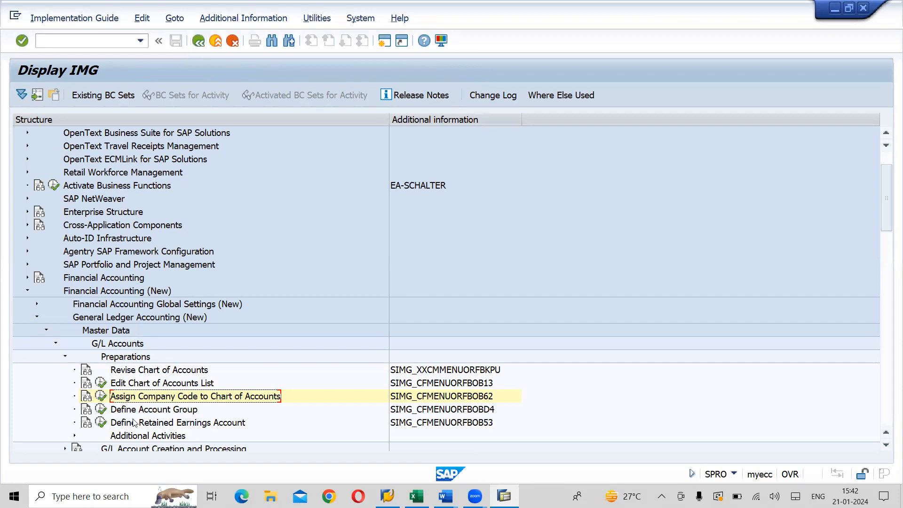
Open Define Account Group and start a new entry with chart of accounts LOCA and account group L100
left_click(154, 410)
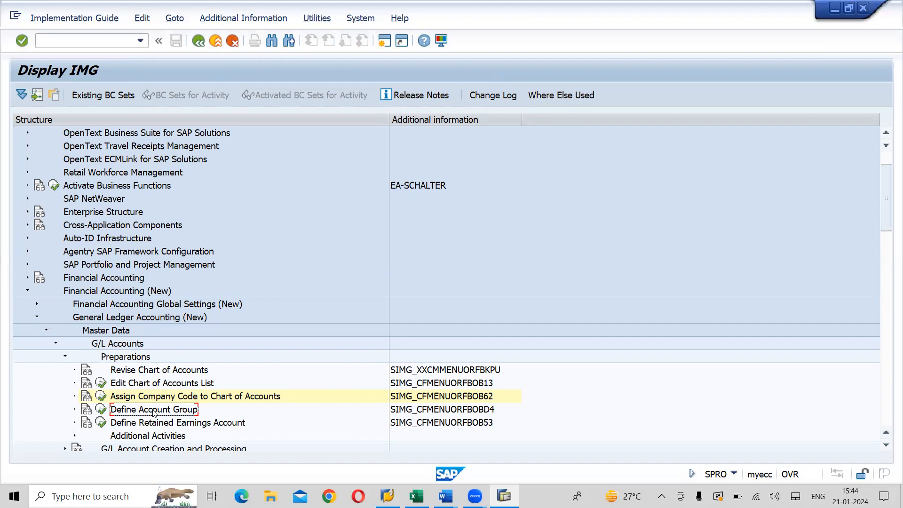
left_click(102, 409)
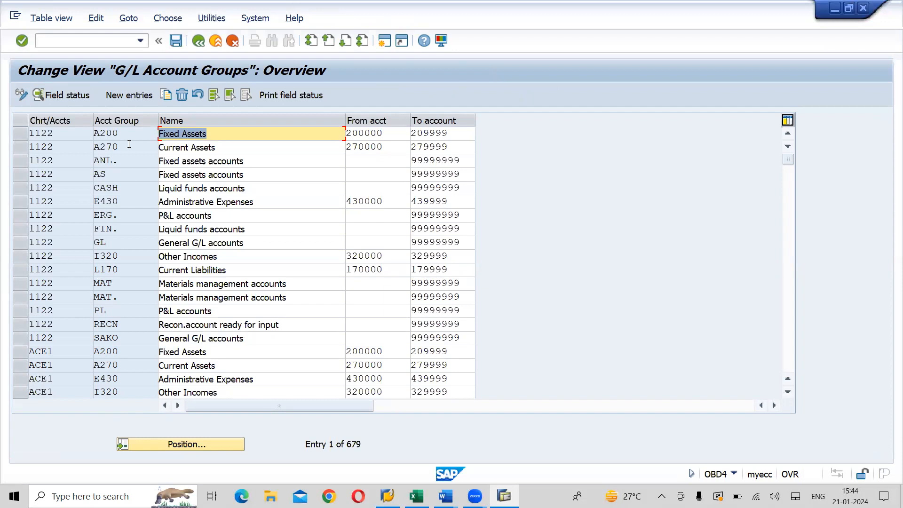
left_click(122, 96)
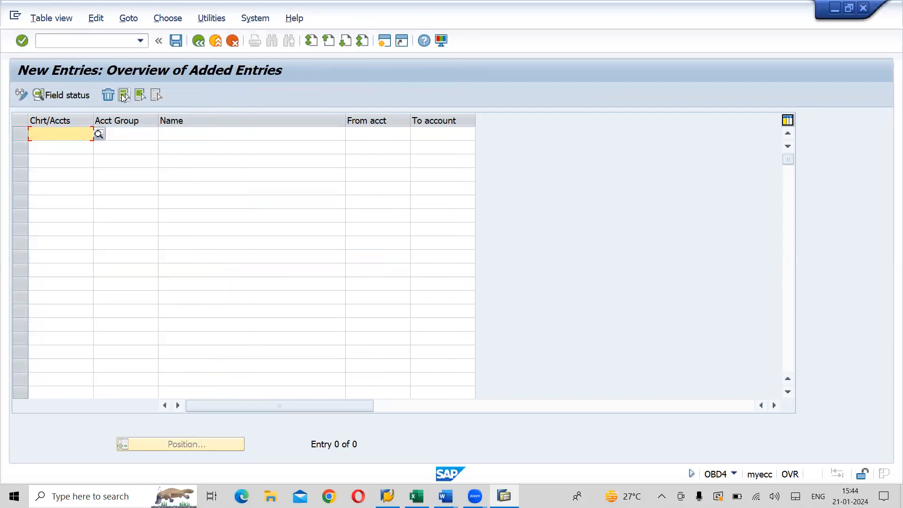
type("LOCA")
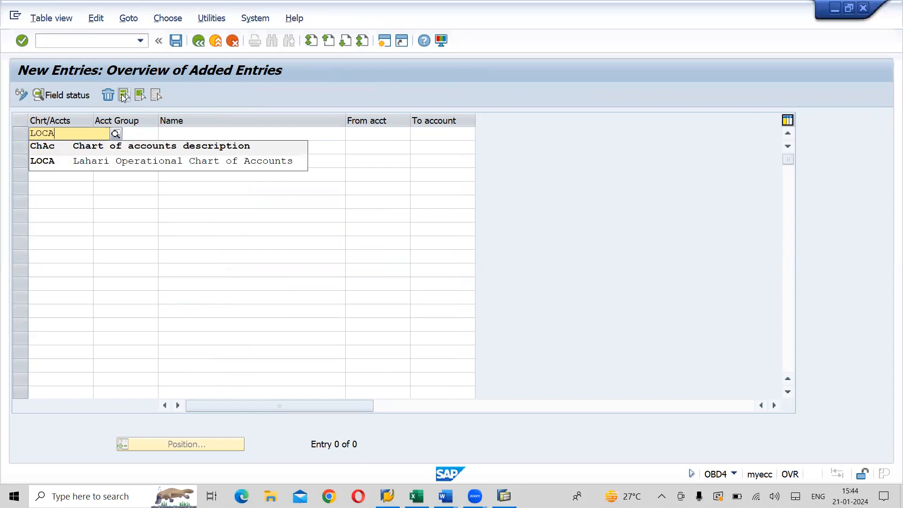
key("Down")
key("Tab")
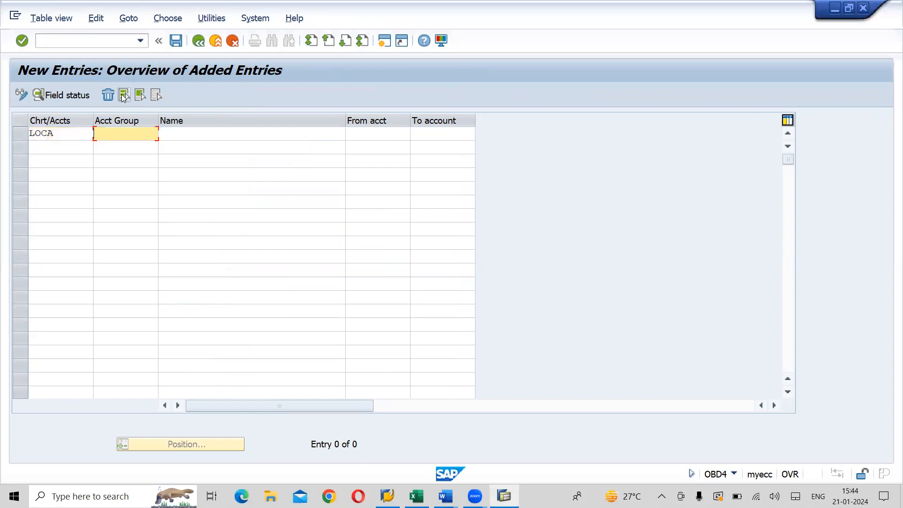
type("L")
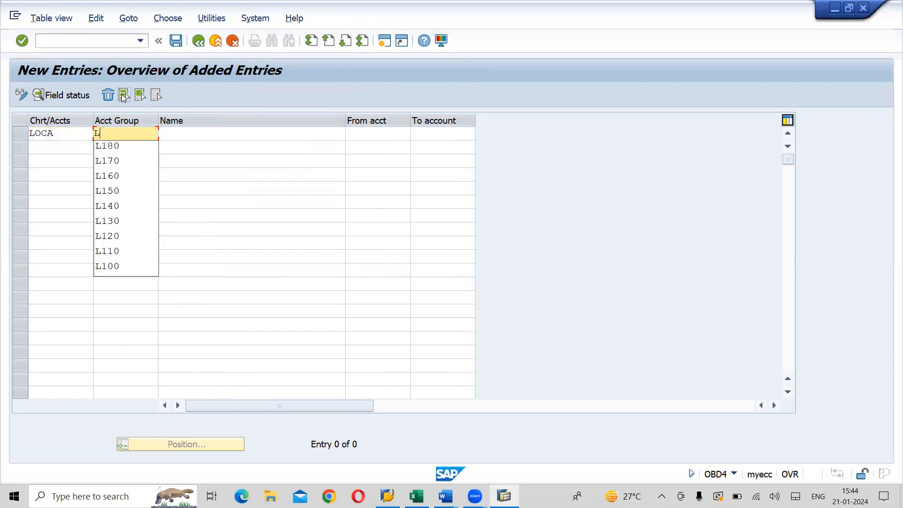
type("100")
key("Tab")
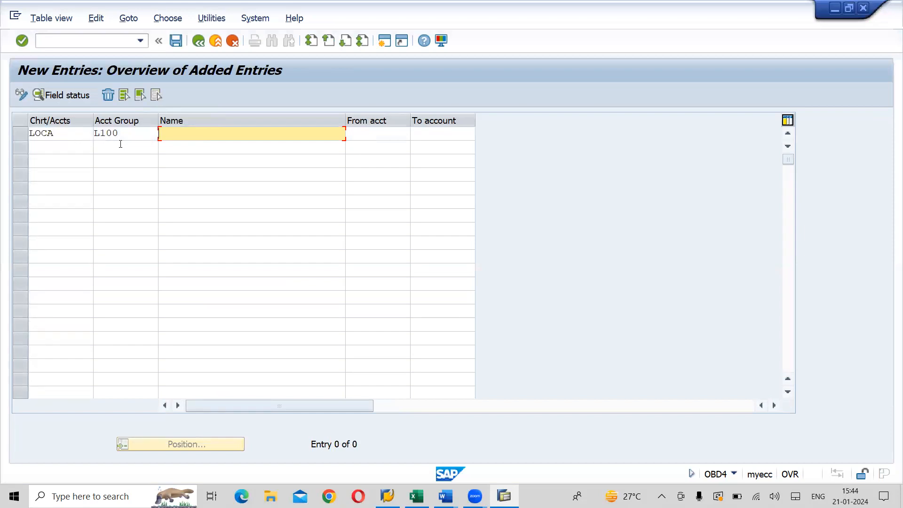
Name account group L100 Share Capital and set its account range from 100000 to 109999
type("Share")
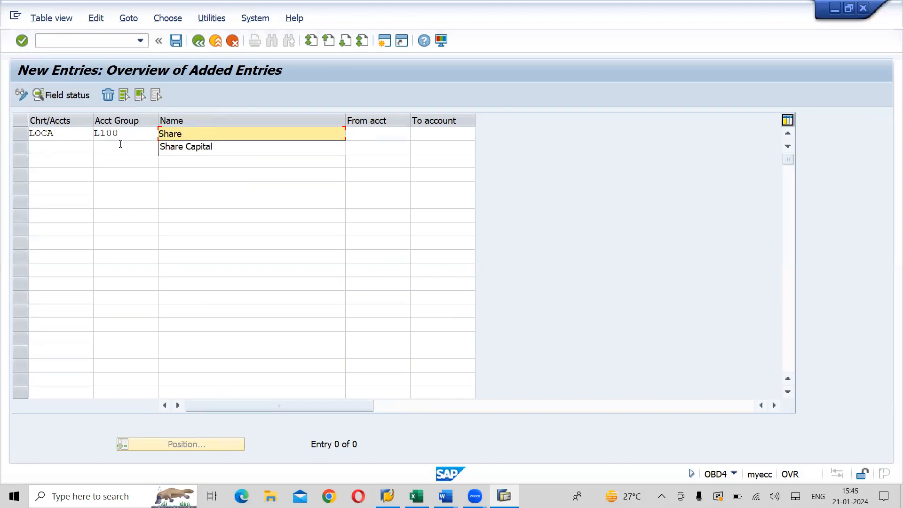
key("Down")
key("Tab")
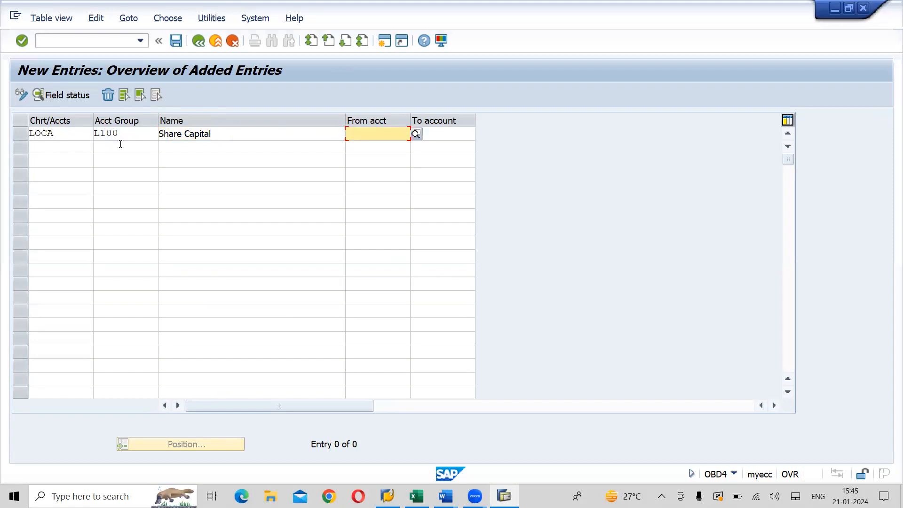
type("100000")
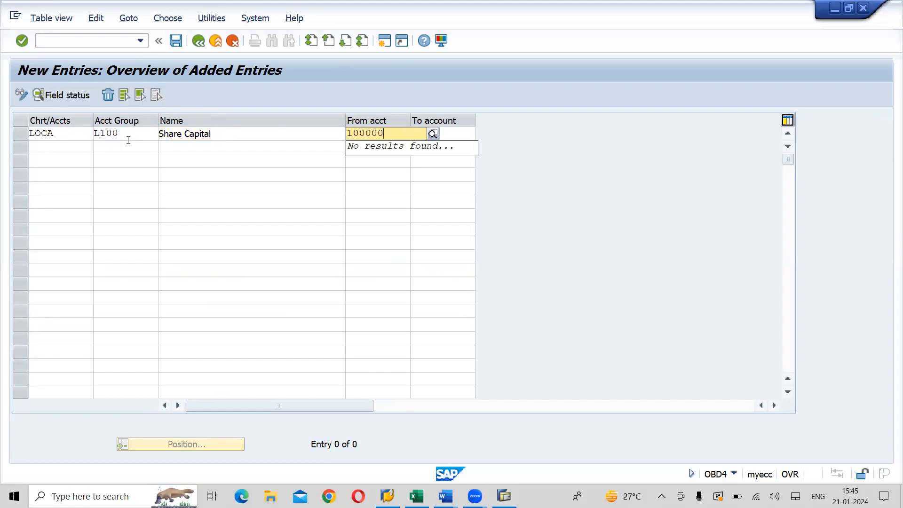
key("Tab")
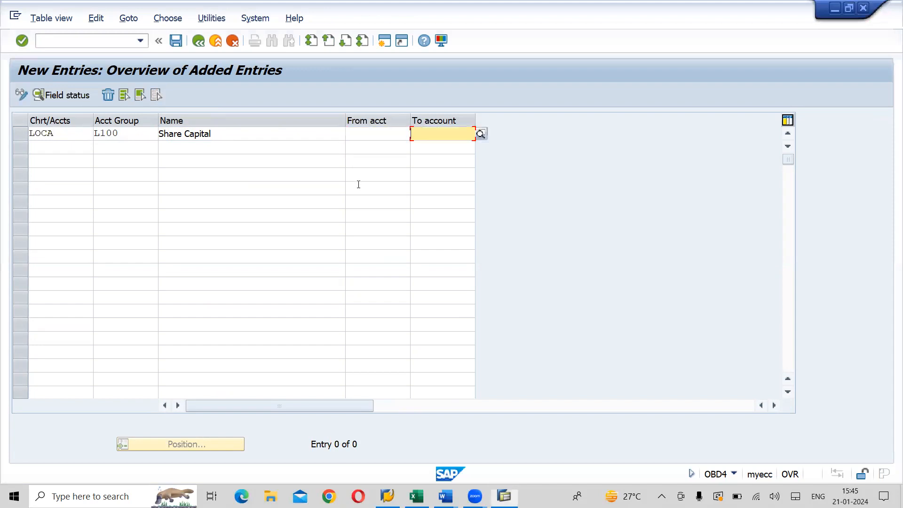
key("shift+Tab")
type("100000")
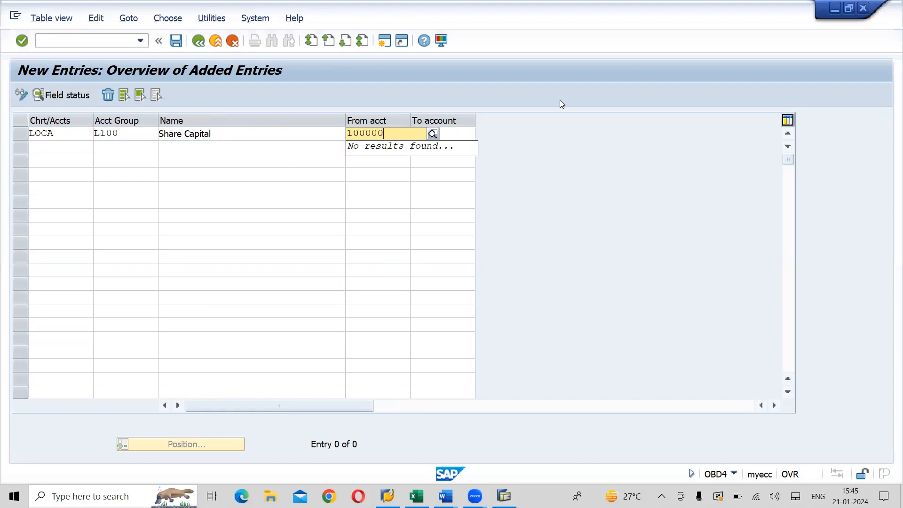
left_click(461, 135)
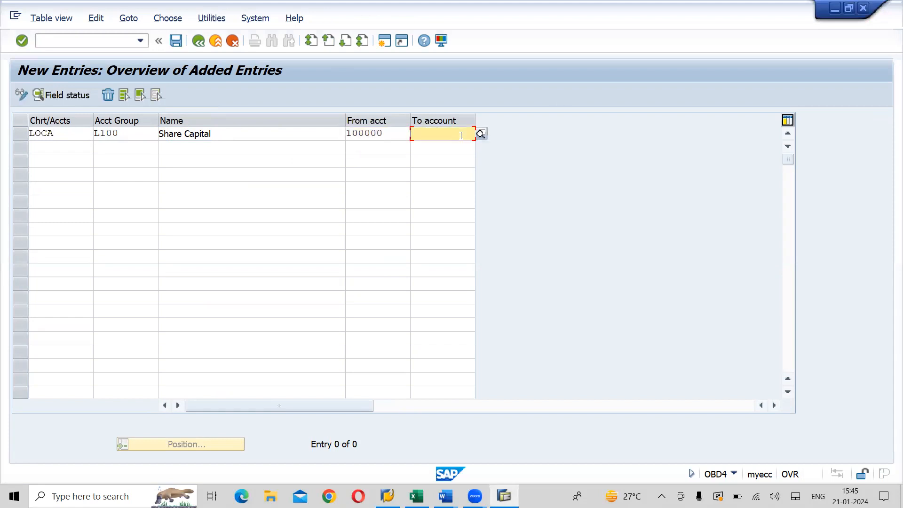
type("109999")
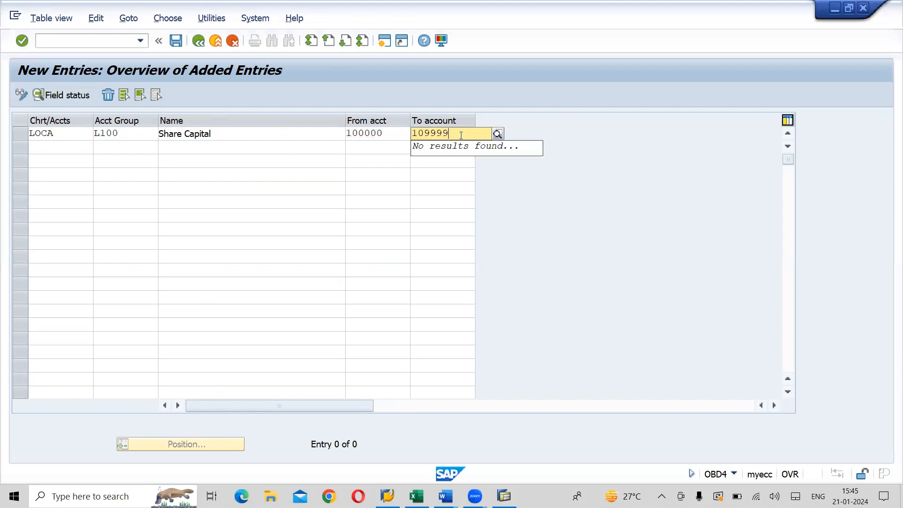
Add account group L110 for chart of accounts LOCA, named Reserves & Surplus, with starting account 110000
left_click(54, 144)
type("LOCA")
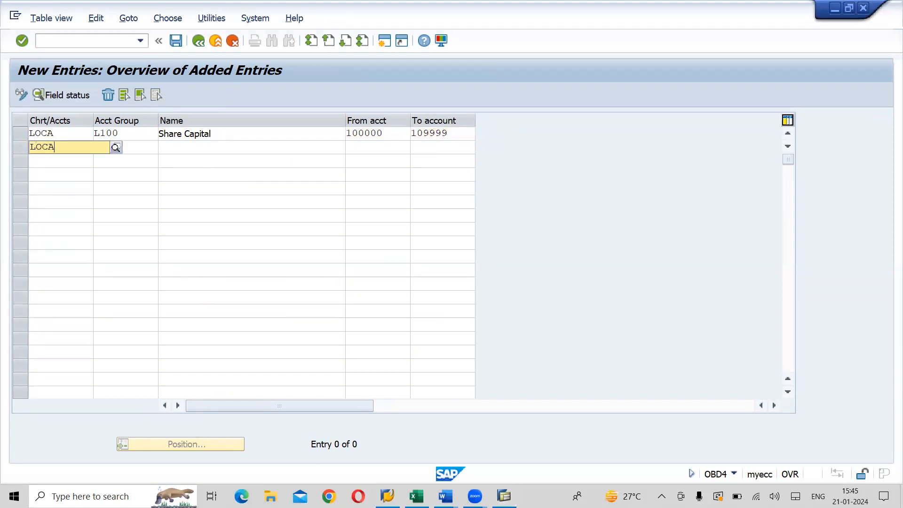
left_click(141, 147)
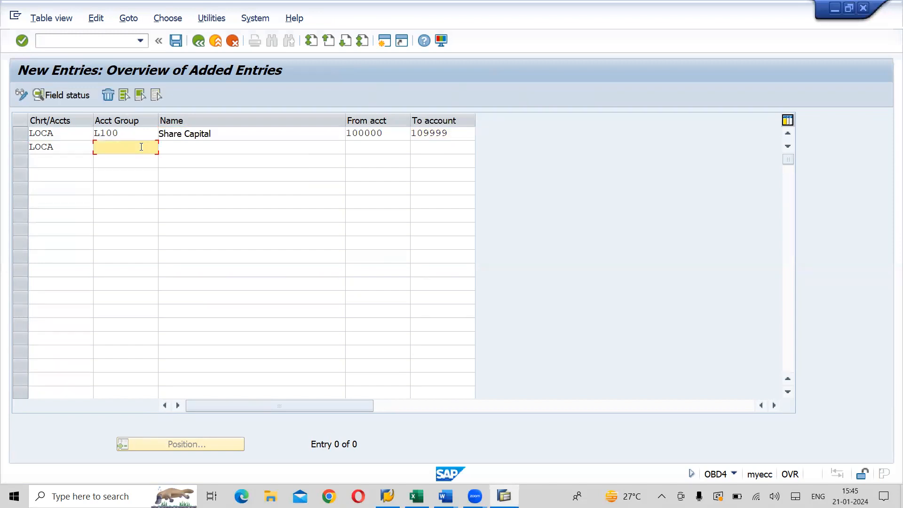
type("L11")
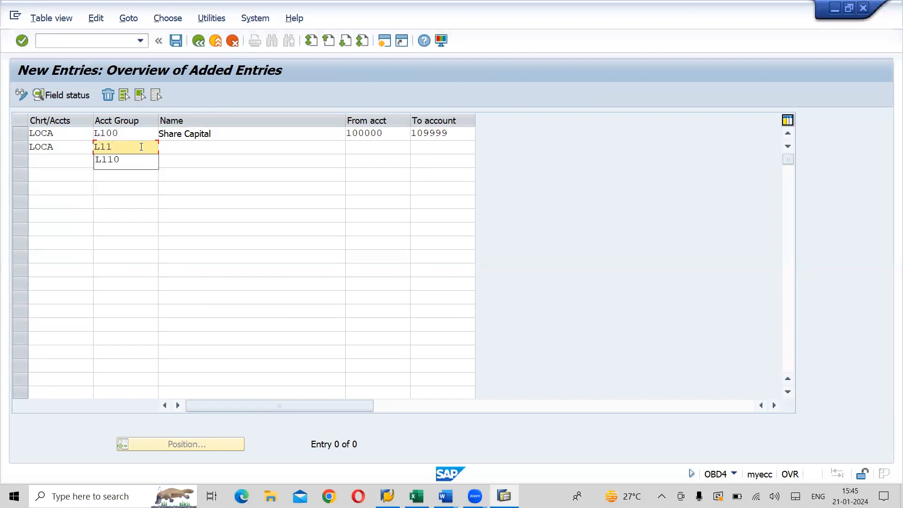
left_click(122, 162)
left_click(196, 150)
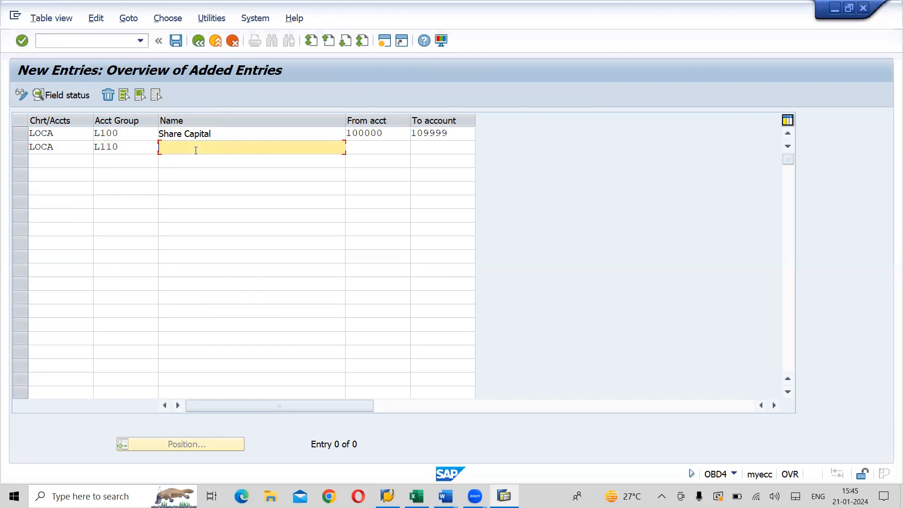
type("Res")
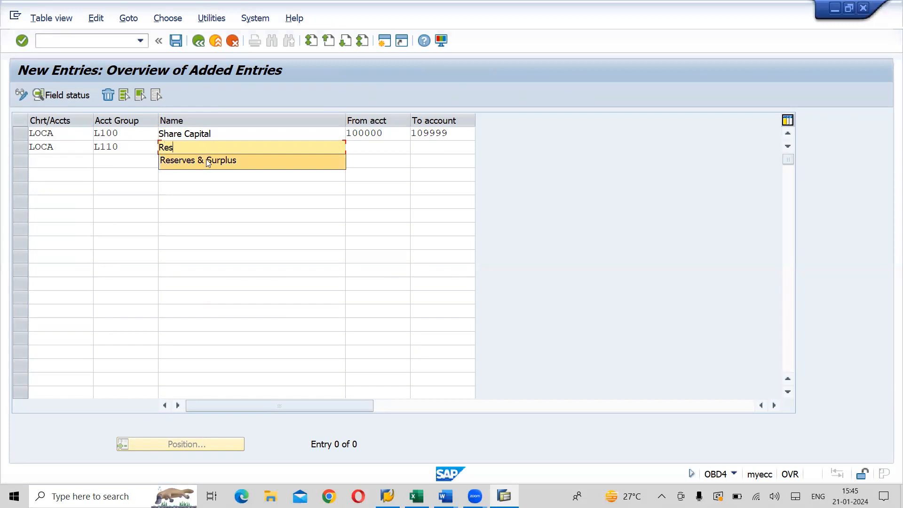
left_click(208, 161)
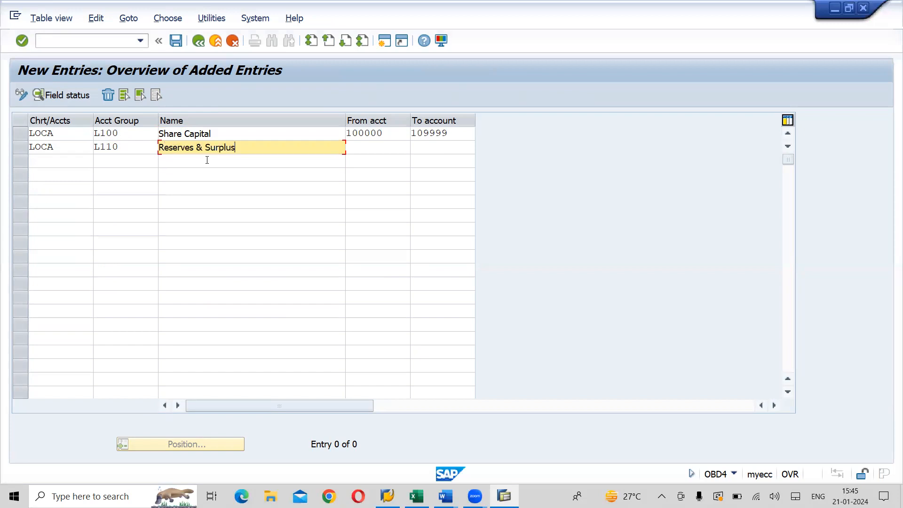
left_click(402, 148)
type("110000")
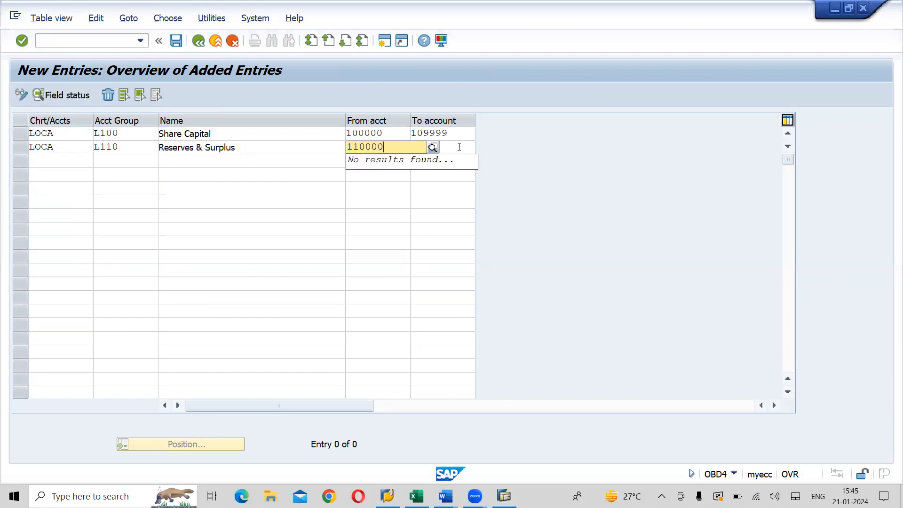
left_click(457, 148)
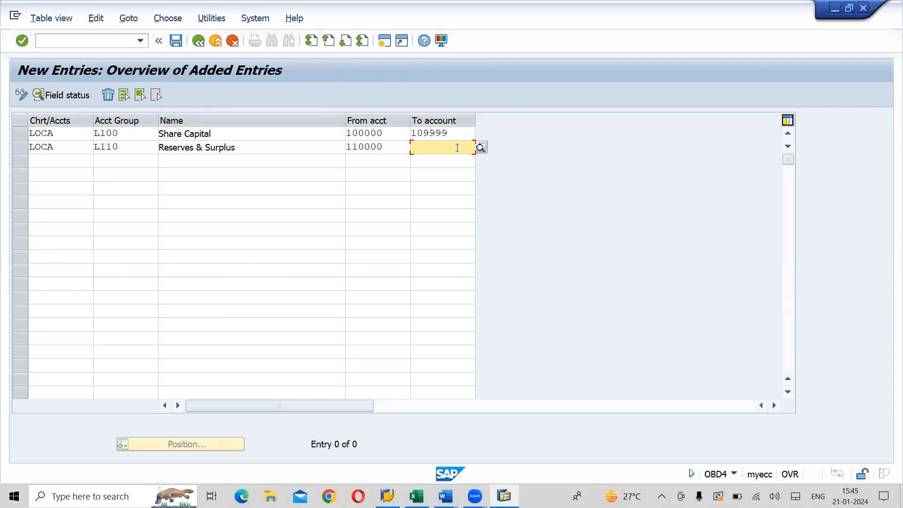
Switch to Word, review the Current Assets and Investments headings in the order of liquidity list, and return to SAP
key("alt+Tab")
key("alt+Tab")
key("alt+Tab")
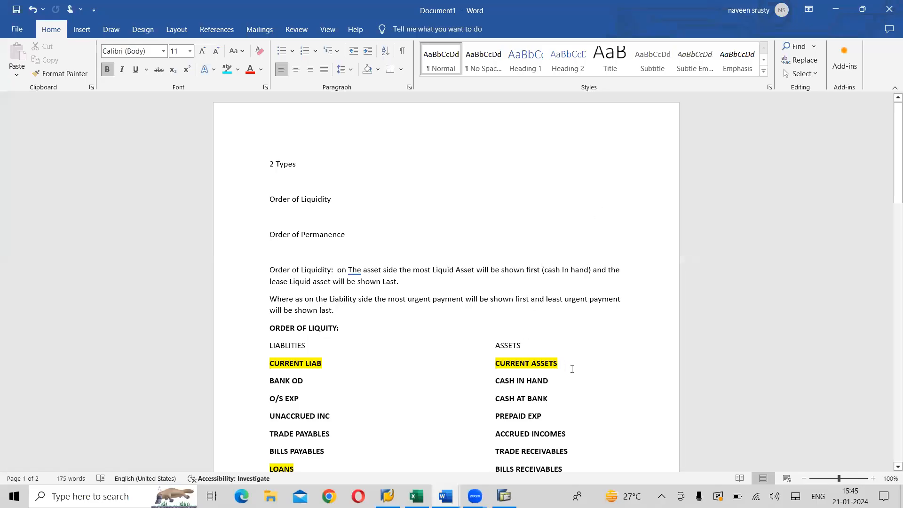
left_click_drag(560, 365, 493, 365)
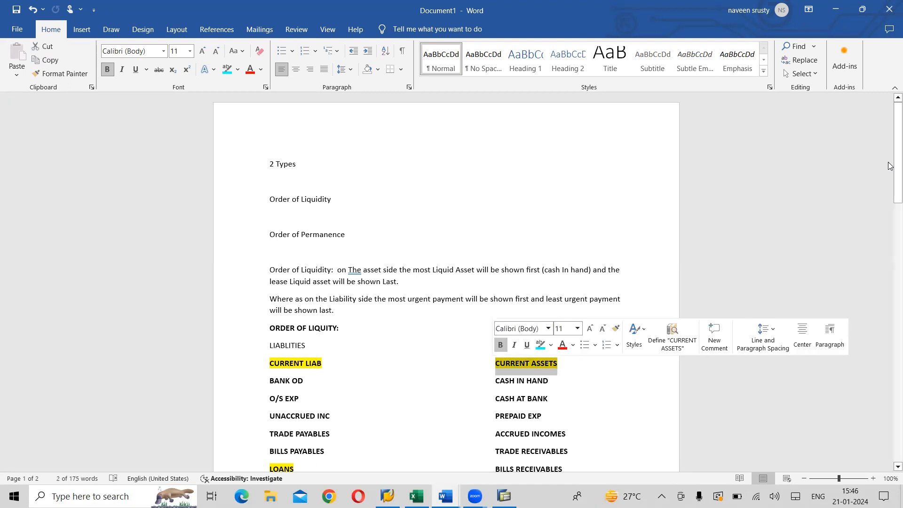
scroll(663, 324, "down", 6)
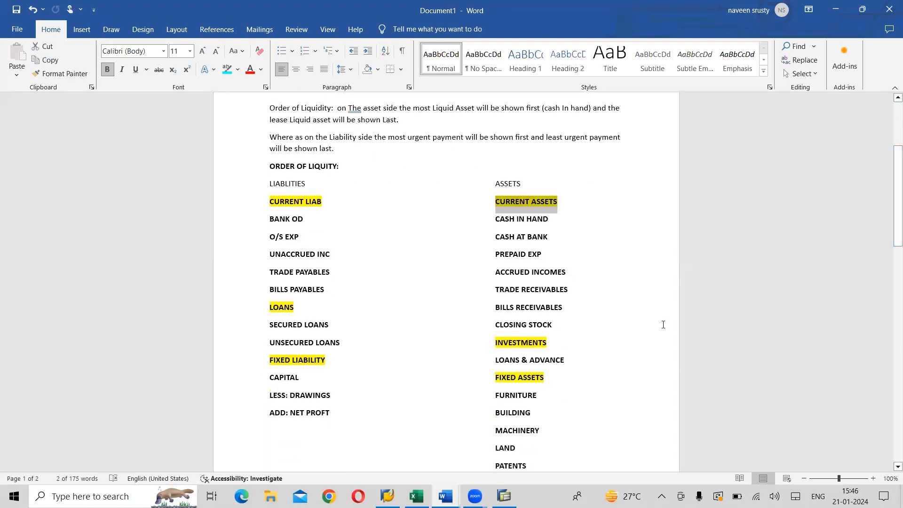
left_click_drag(550, 344, 494, 345)
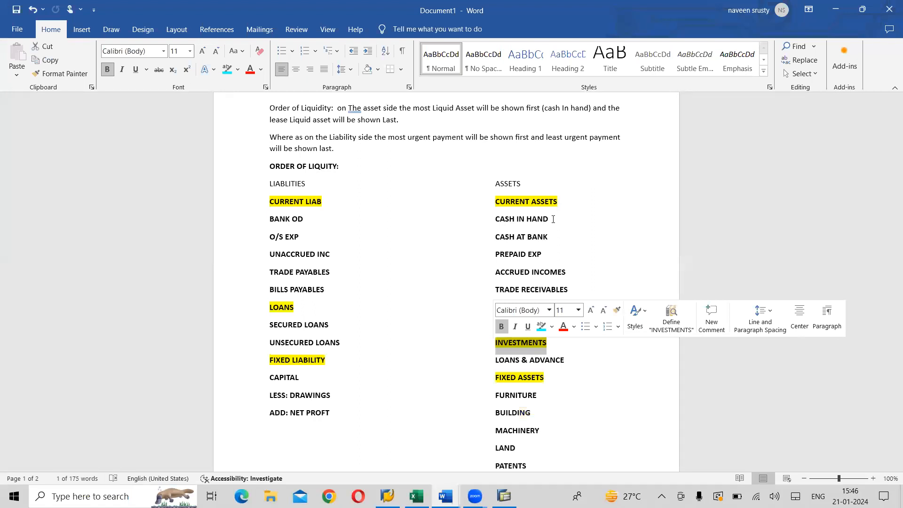
key("alt+Tab")
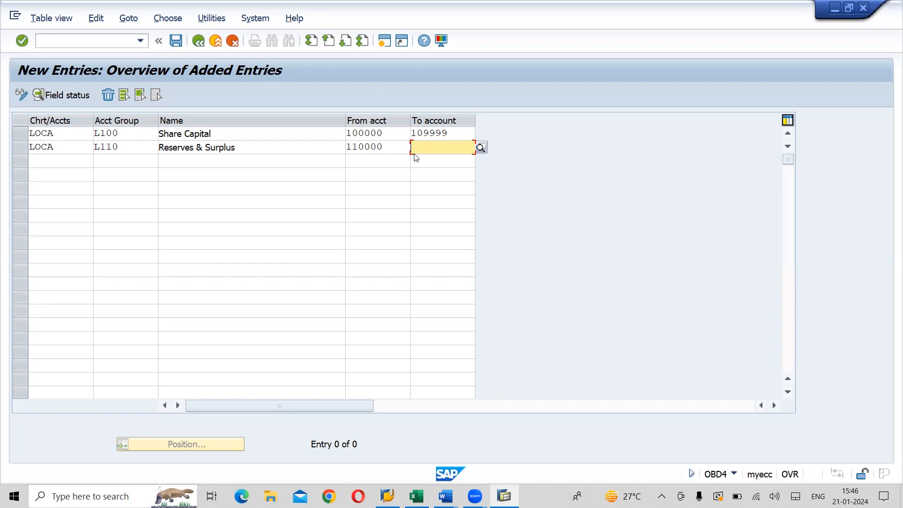
End the L110 account range at 119999 and add LOCA account group L120 named Accumalated Depreciation
type("119999")
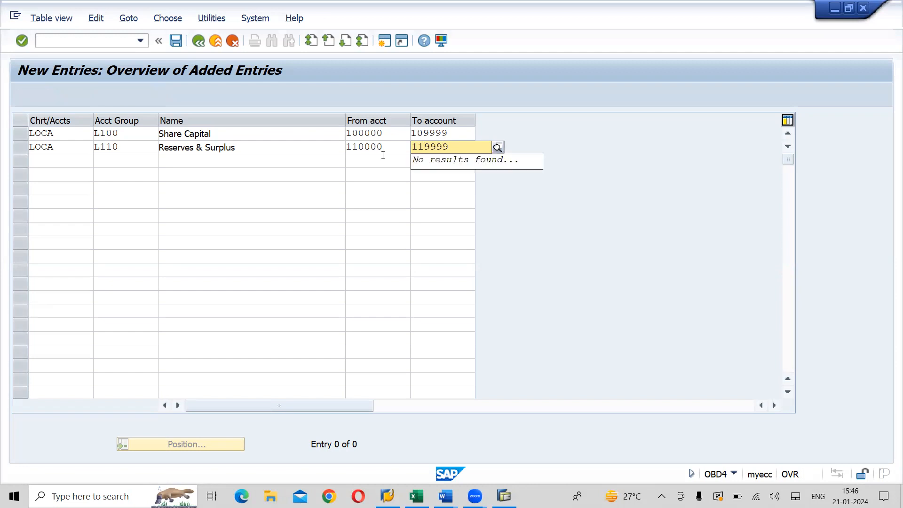
left_click(74, 161)
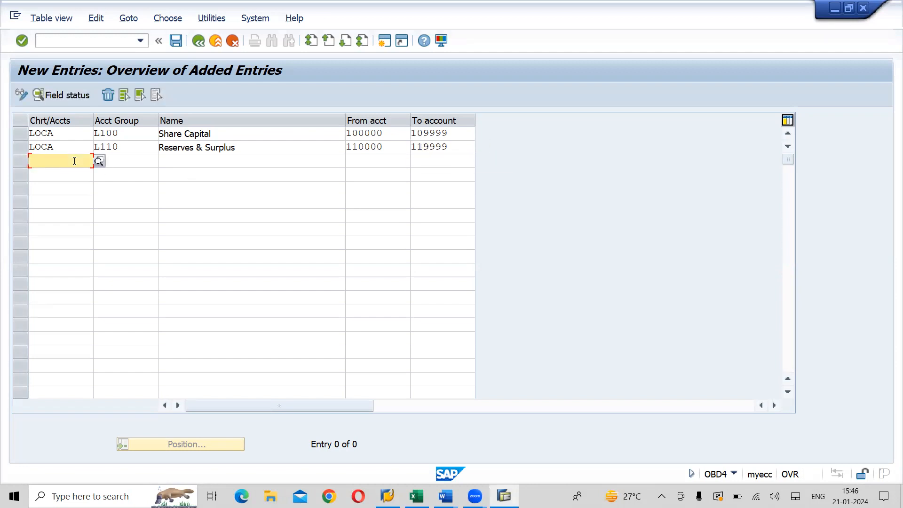
type("LOCA")
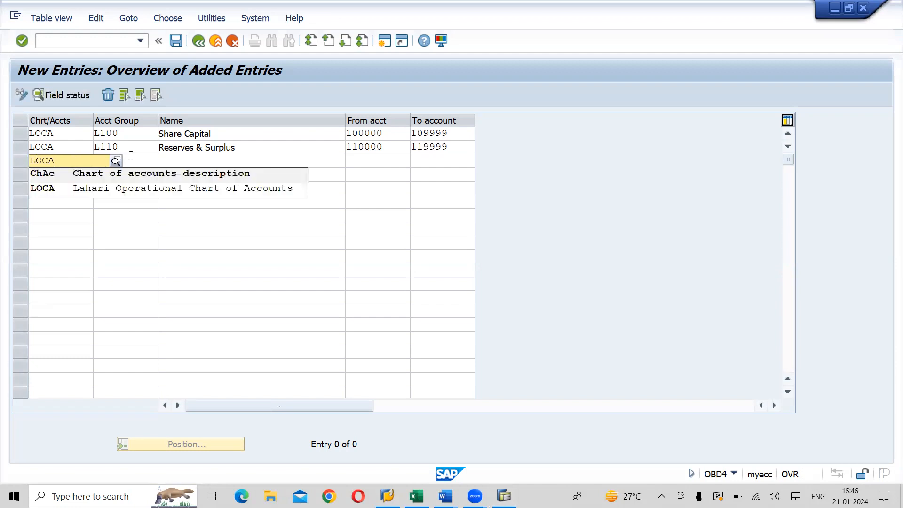
left_click(141, 159)
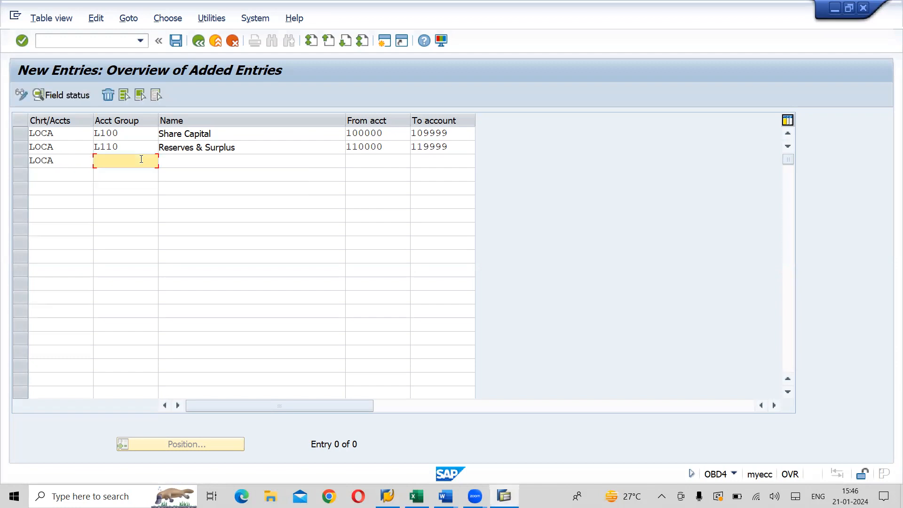
type("L12")
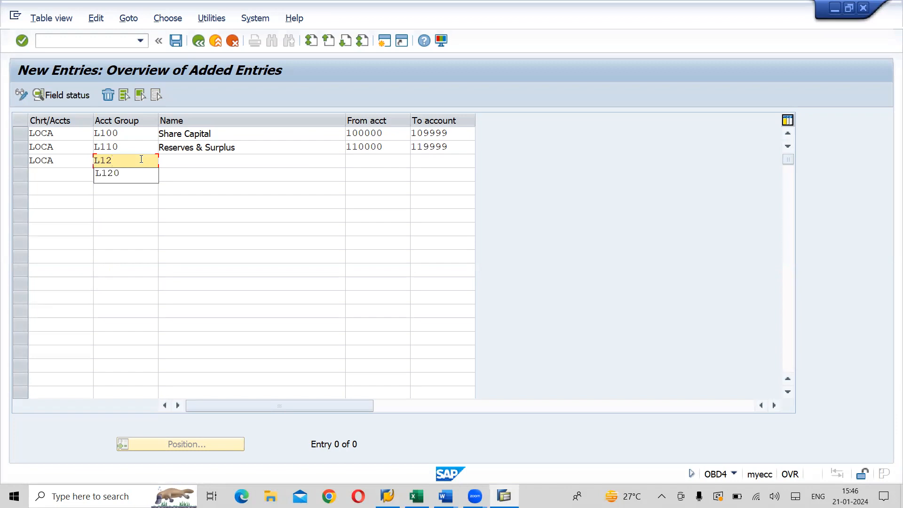
left_click(136, 175)
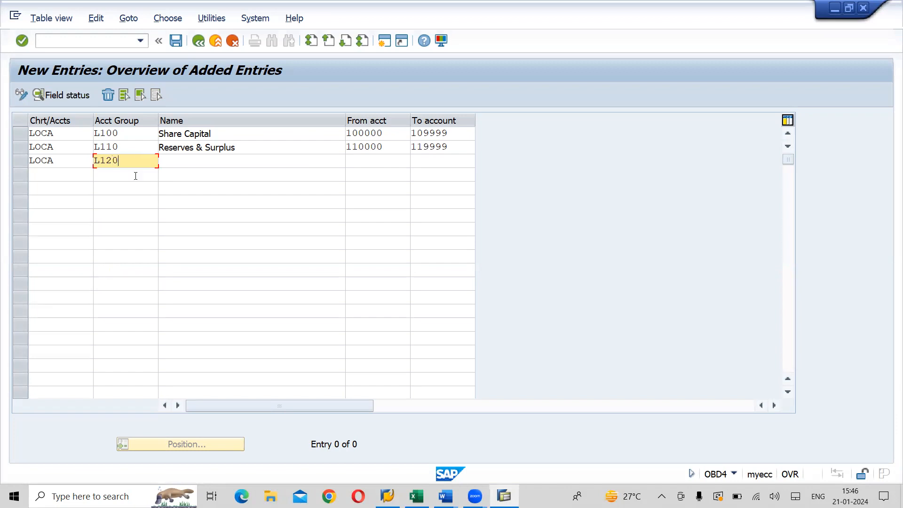
left_click(216, 160)
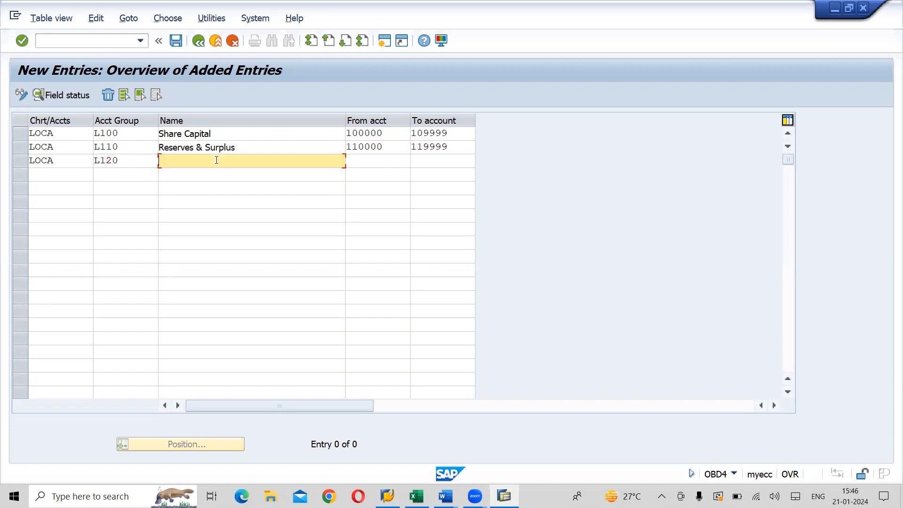
type("A")
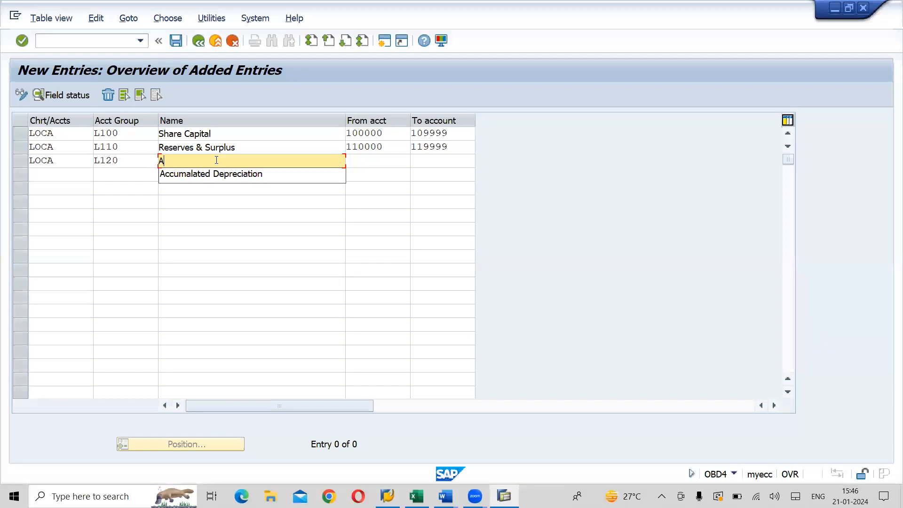
left_click(245, 173)
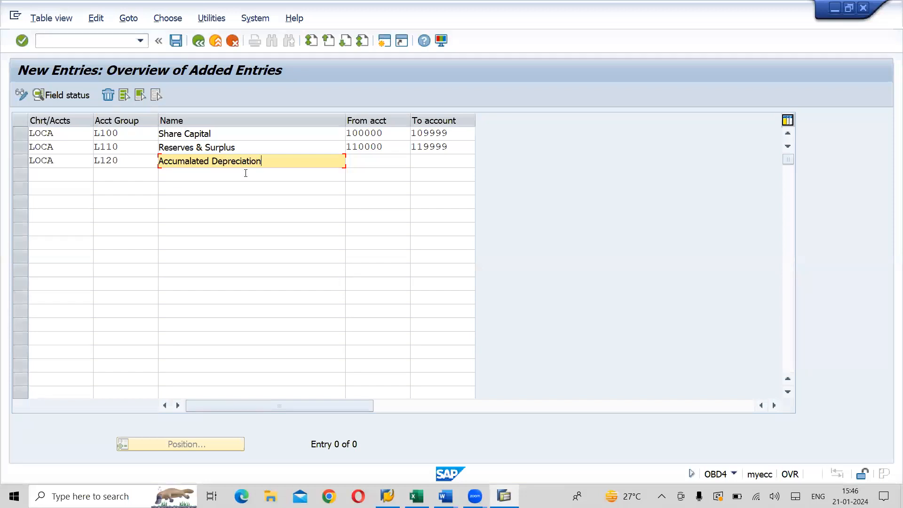
Set the account range of group L120 from 120000 to 129999
left_click(369, 159)
type("12")
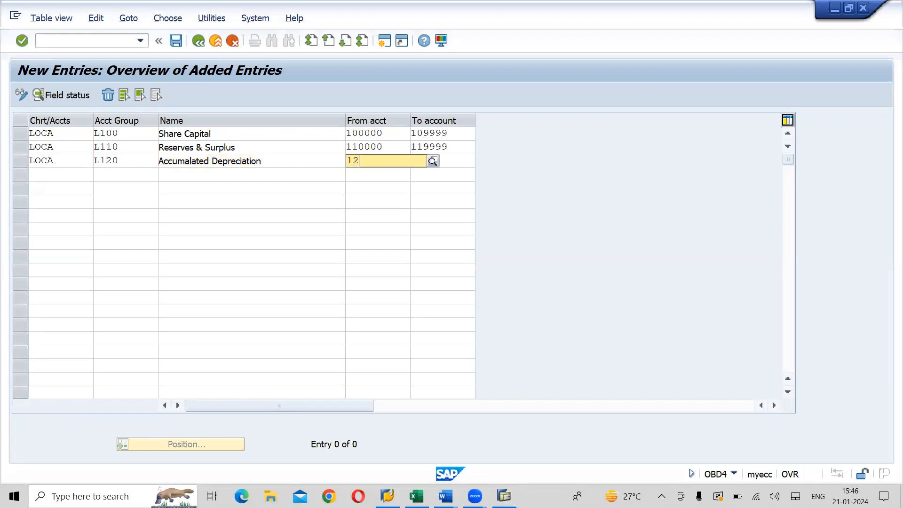
type("0000")
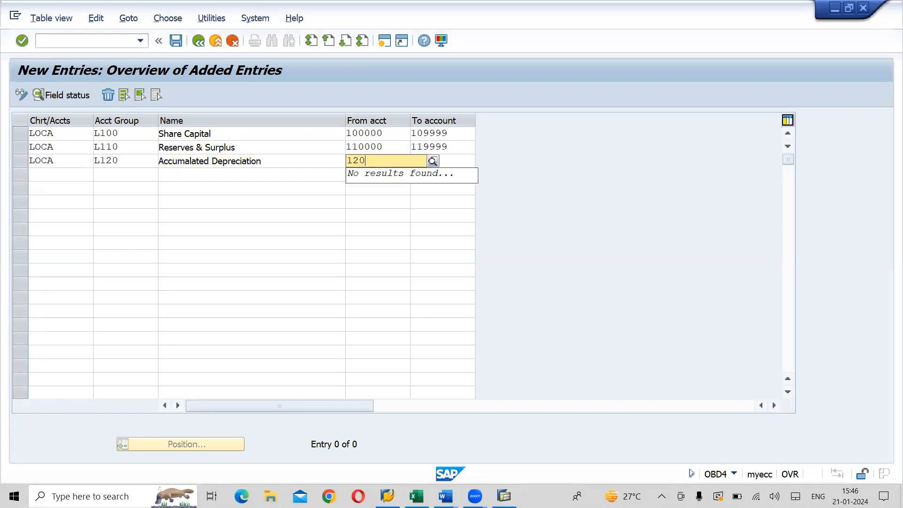
left_click(463, 165)
type("129999")
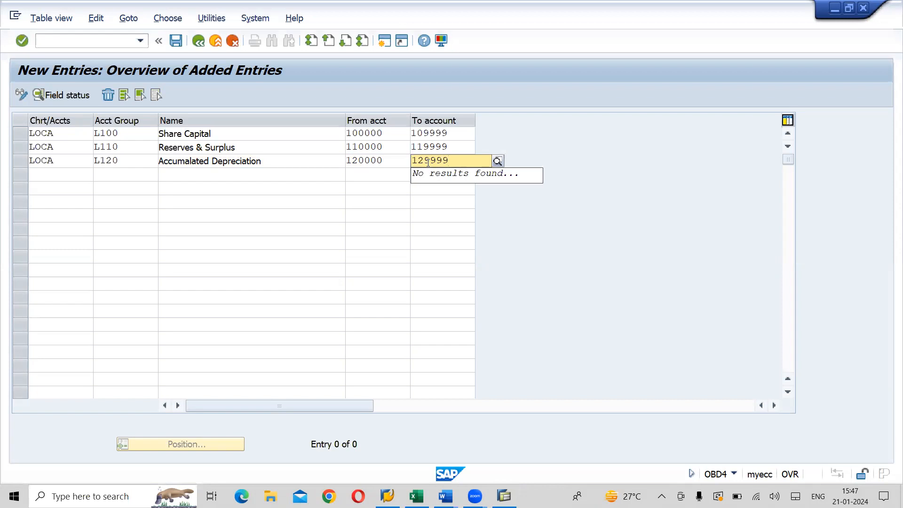
Add account group L130 for chart of accounts LOCA and name it Secured Loans
left_click(45, 178)
type("LOCA")
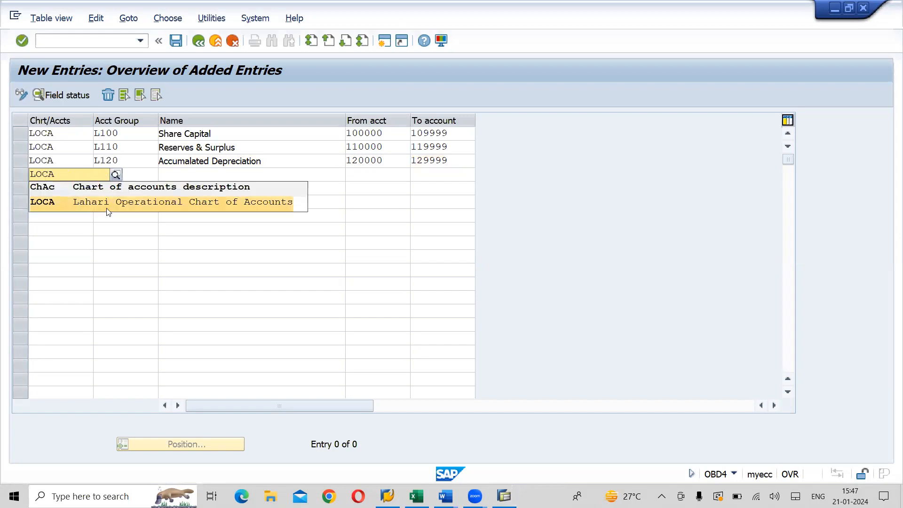
left_click(107, 207)
left_click(137, 173)
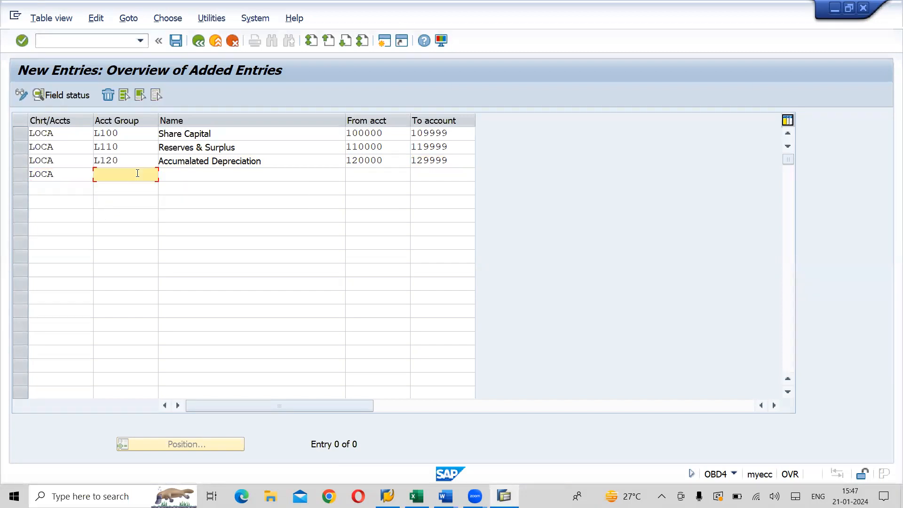
type("L")
type("13")
key("BackSpace")
type("30")
left_click(138, 173)
left_click(207, 174)
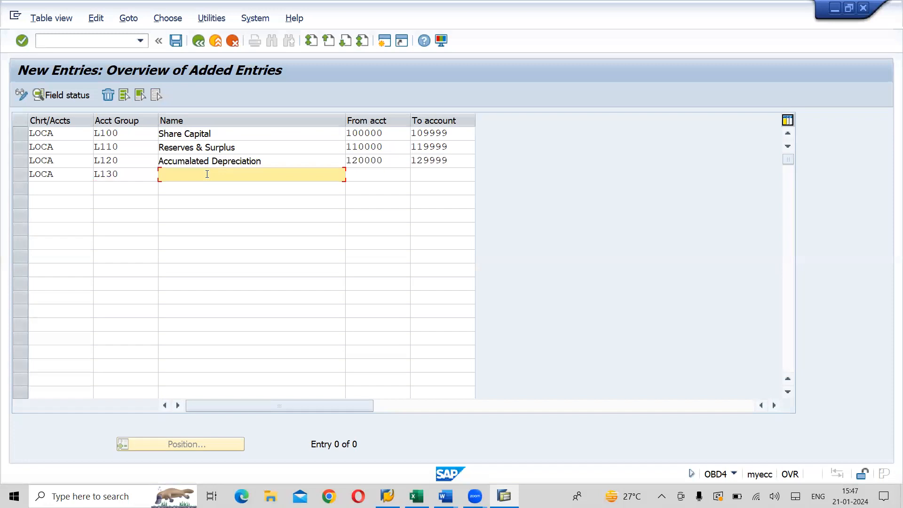
type("S")
left_click(188, 189)
Set the account range of group L130 from 130000 to 139999
left_click(378, 177)
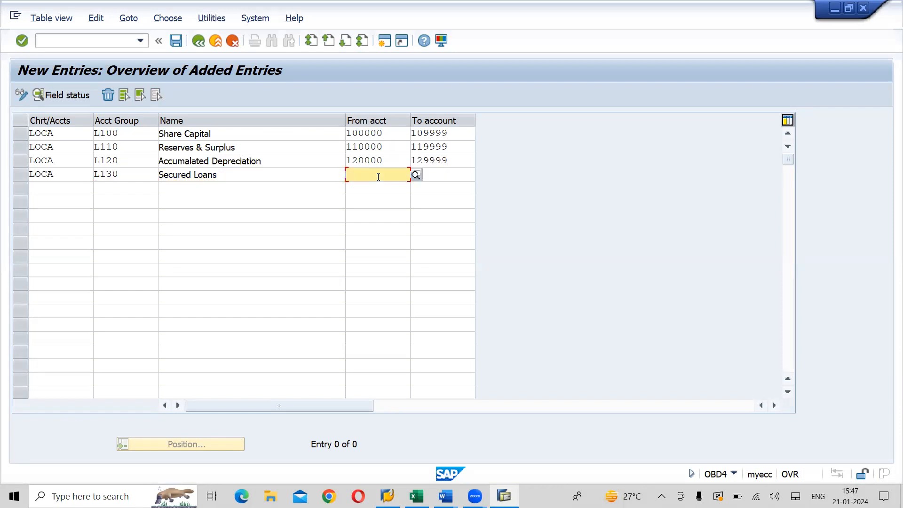
type("13")
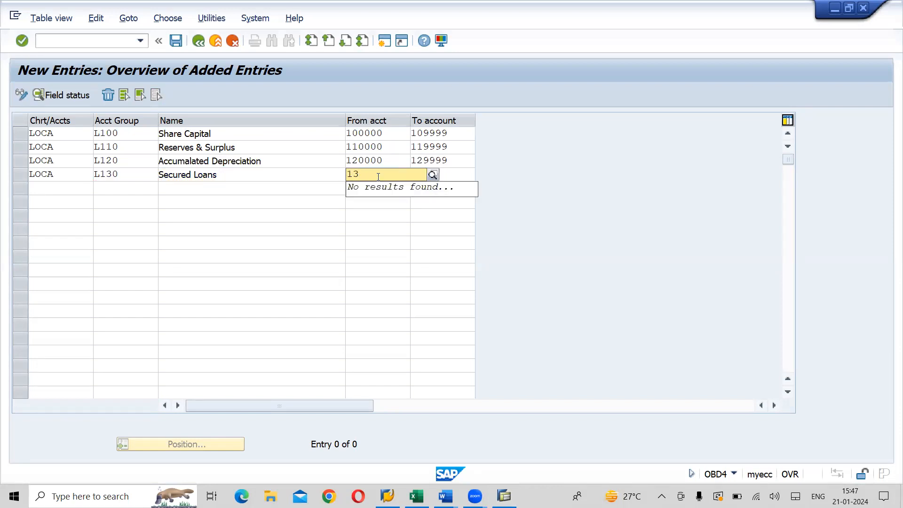
type("0000")
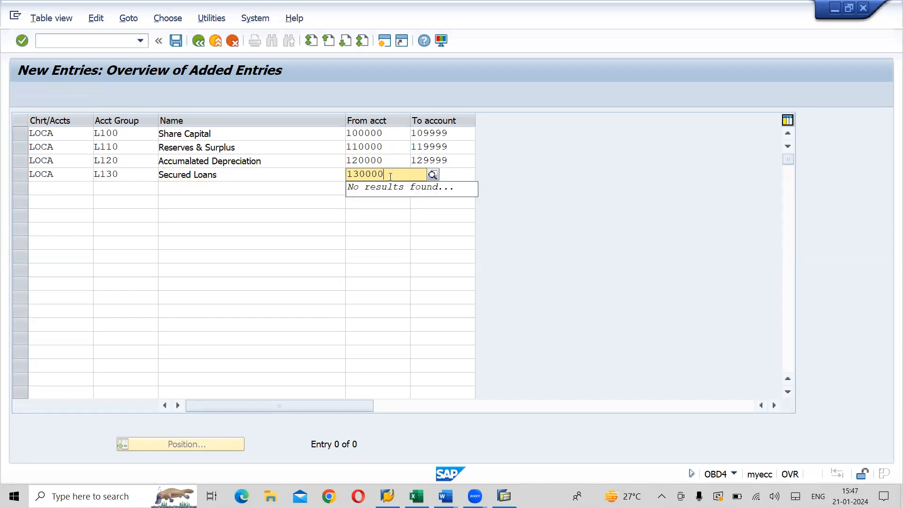
left_click(461, 175)
type("139999")
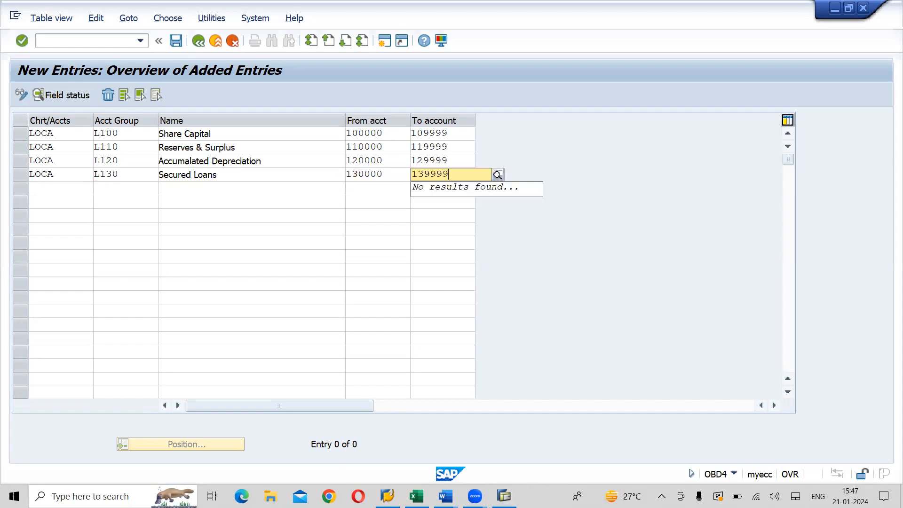
Add LOCA account group L140 named Unsecured Loans with the account range 140000 to 149999
type("4")
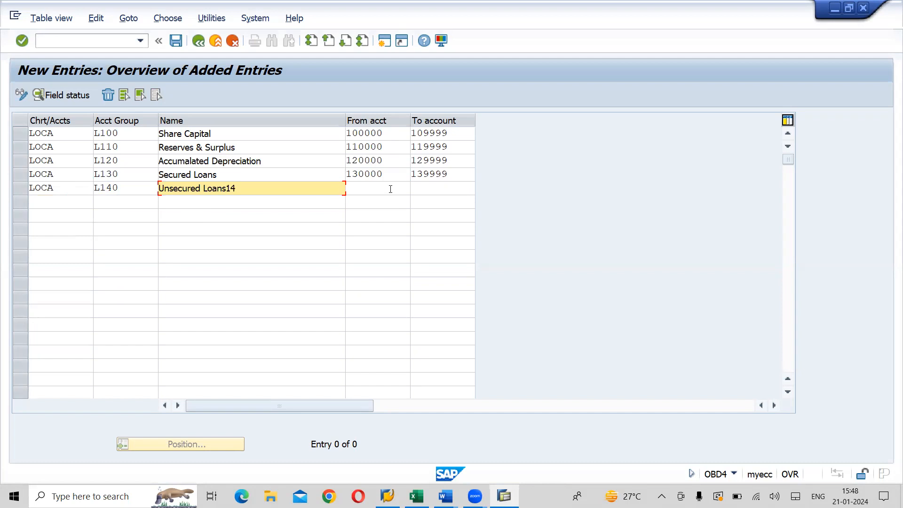
key("BackSpace")
key("BackSpace")
left_click(380, 185)
type("1")
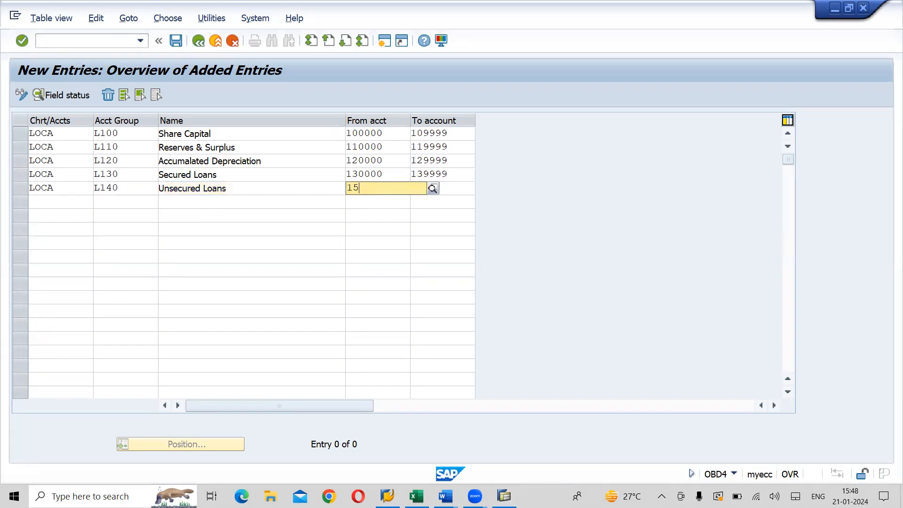
type("40000")
left_click(450, 184)
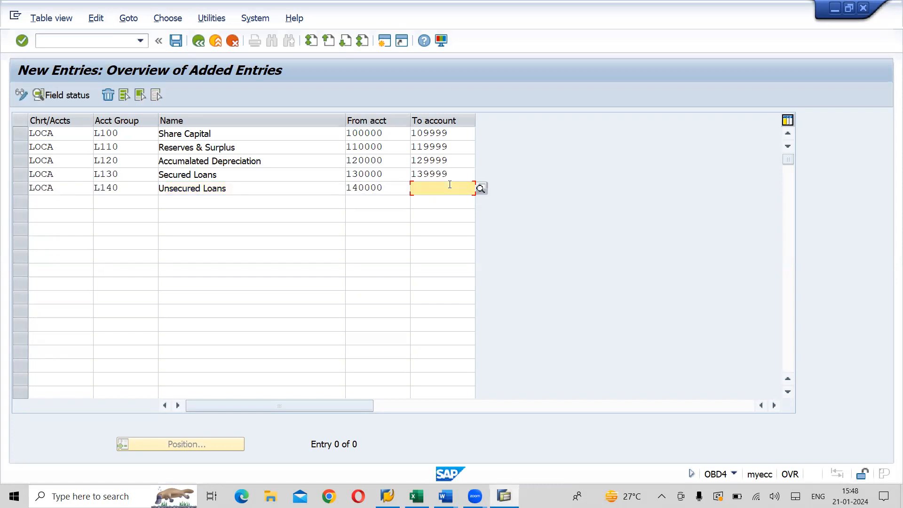
type("149999")
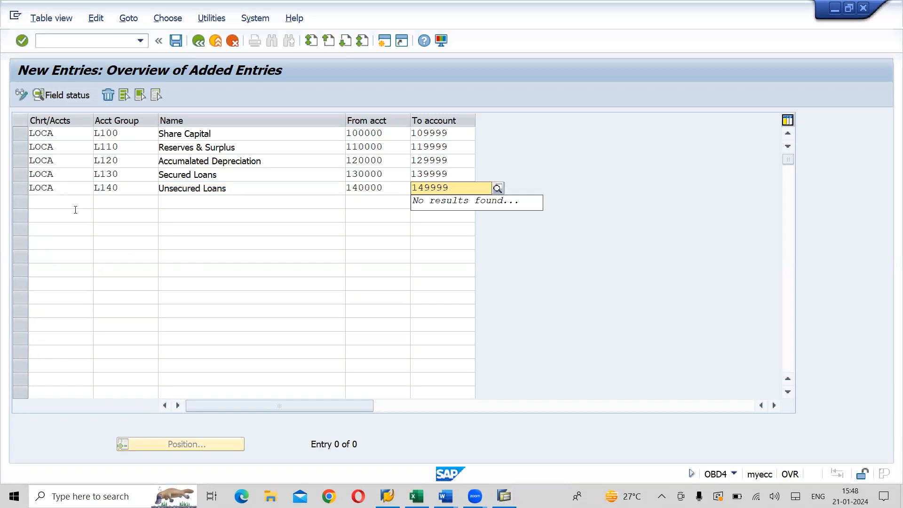
Add account group L150 for chart of accounts LOCA and name it TRADE PAYABLES
left_click(60, 199)
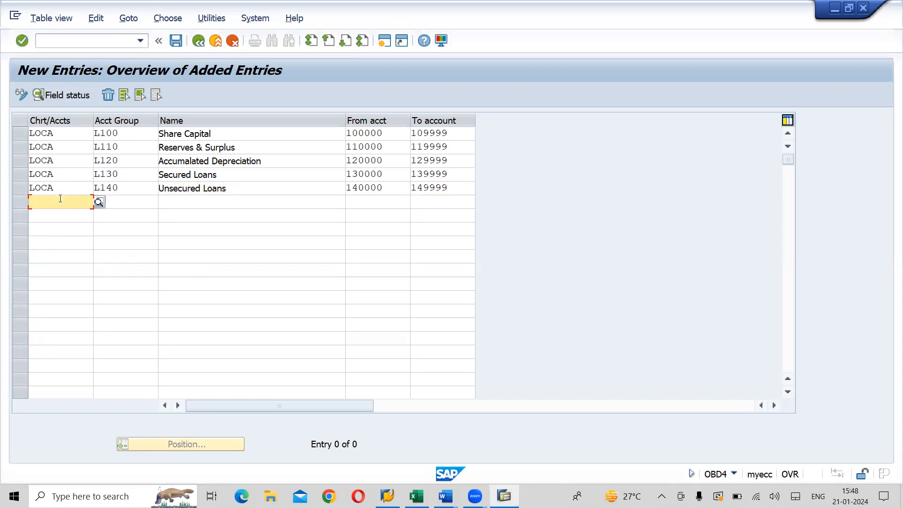
type("LOCA")
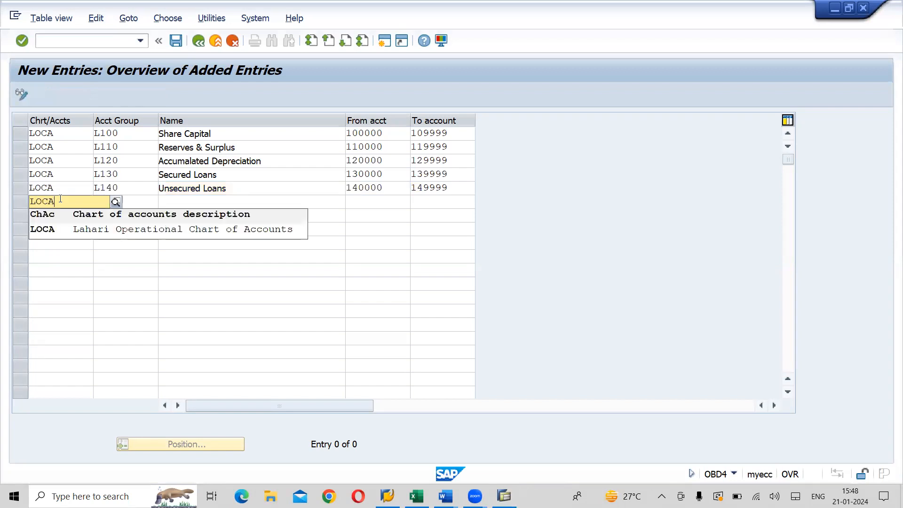
left_click(69, 230)
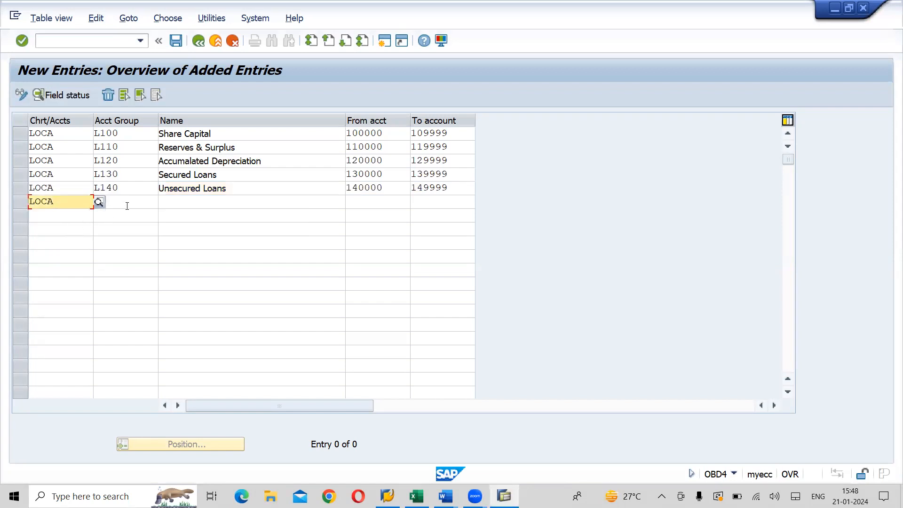
left_click(127, 205)
type("L")
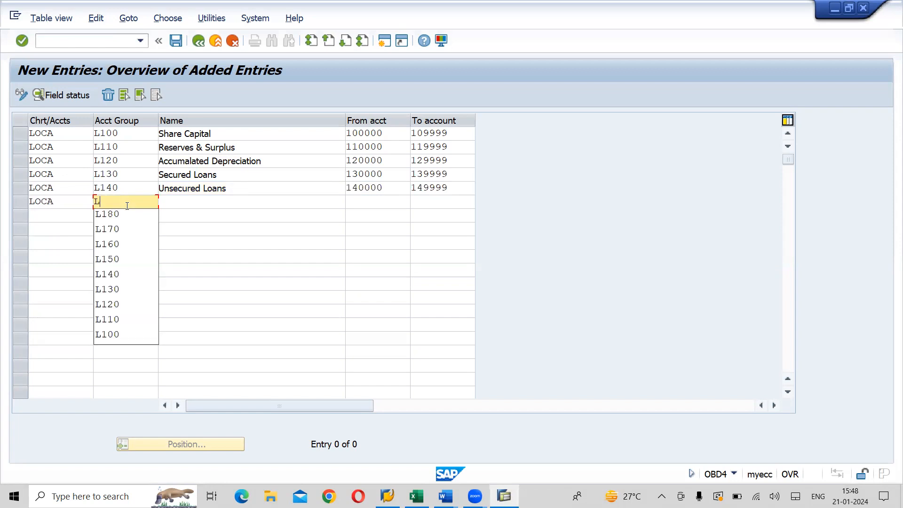
type("15")
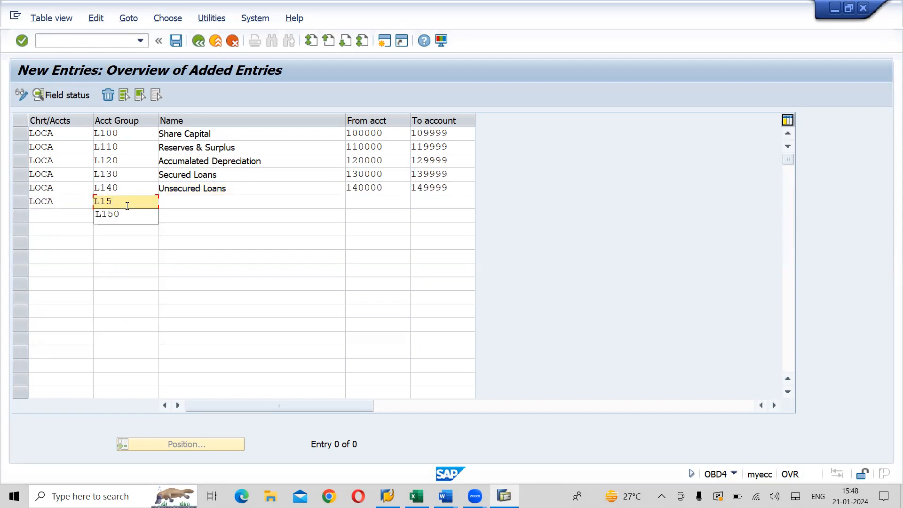
type("0")
key("Tab")
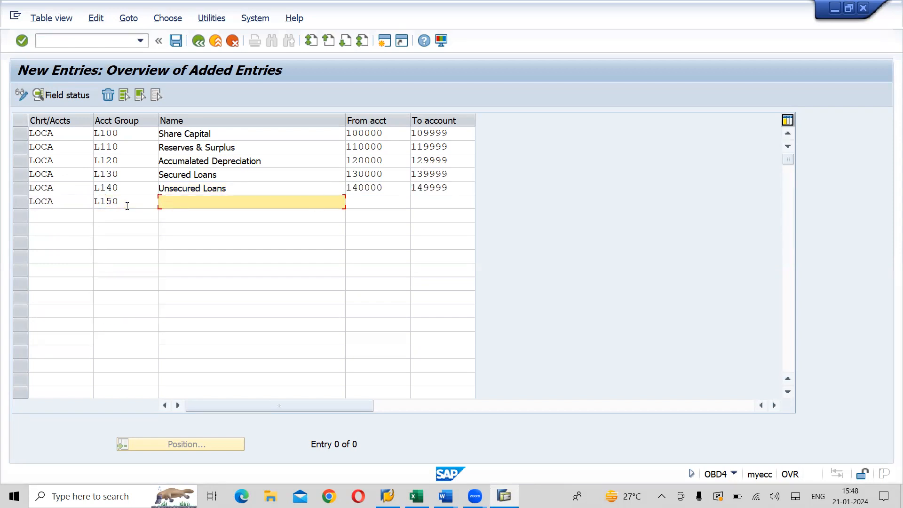
type("TR")
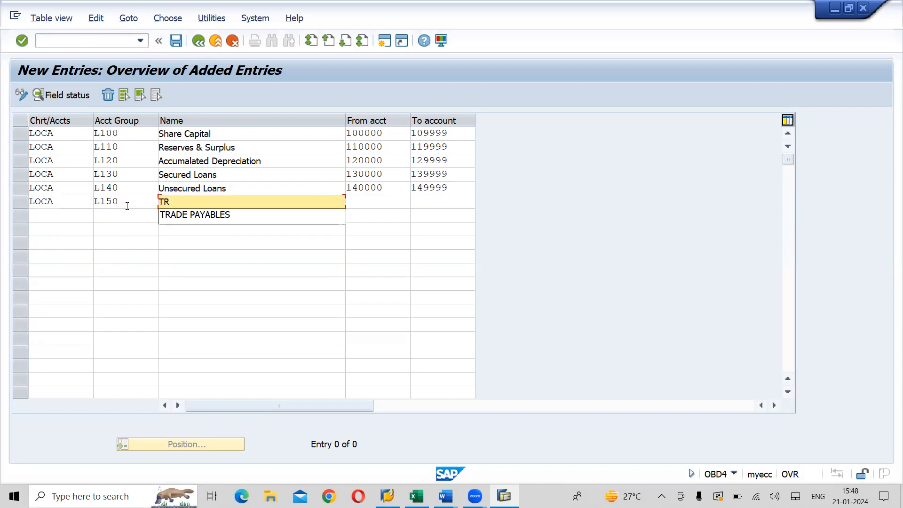
key("Down")
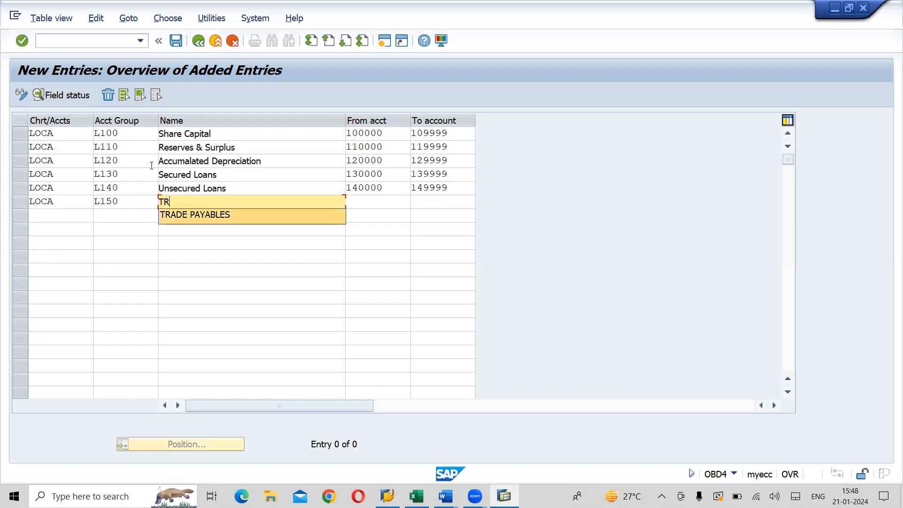
left_click(184, 216)
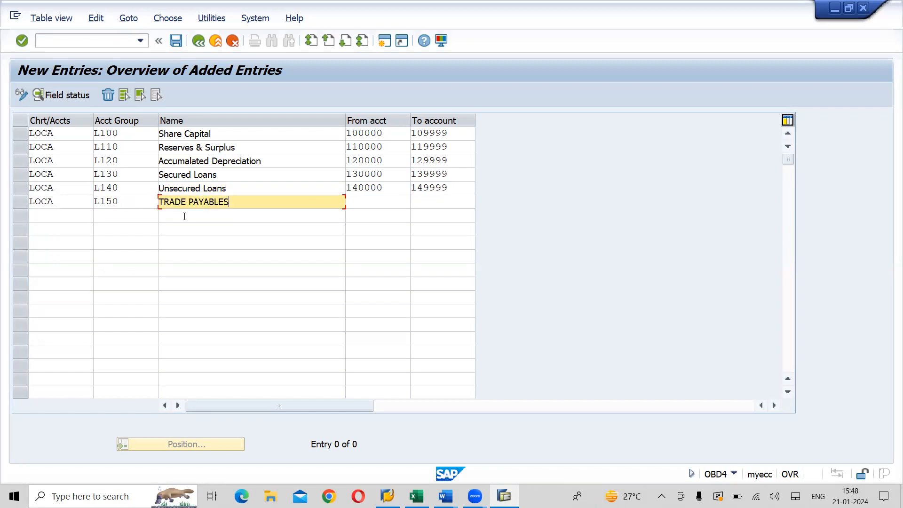
Set the account range of group L150 from 150000 to 159999
left_click(370, 200)
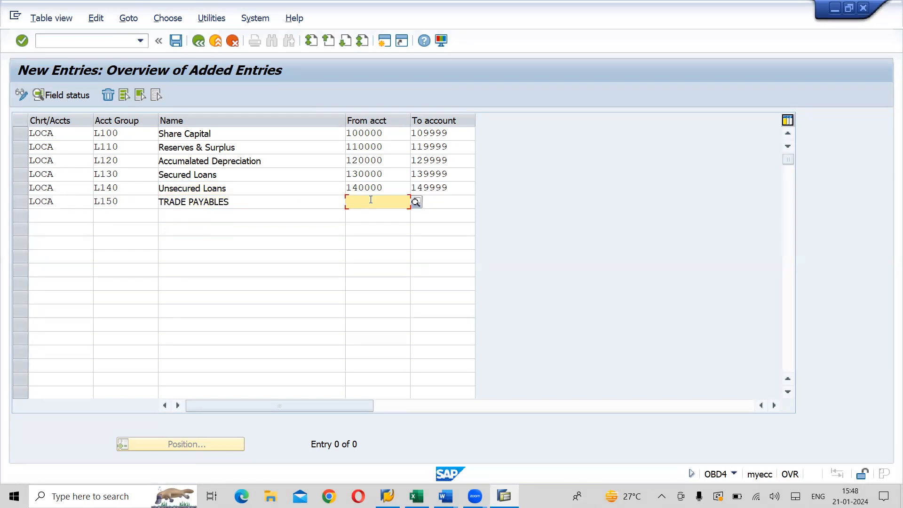
type("150000")
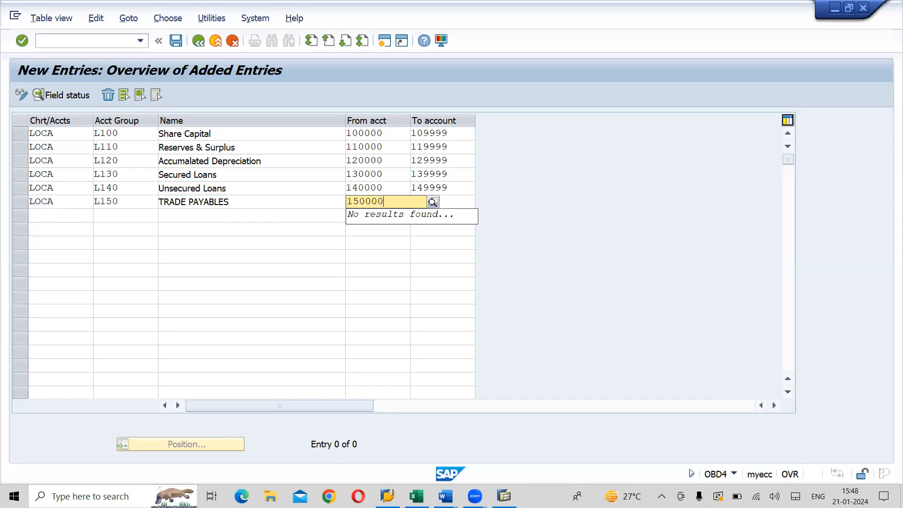
left_click(447, 201)
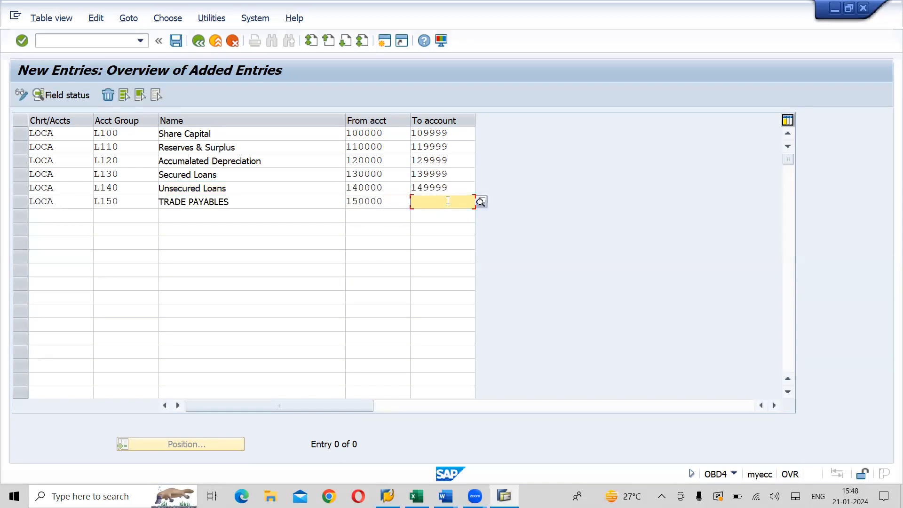
type("159999")
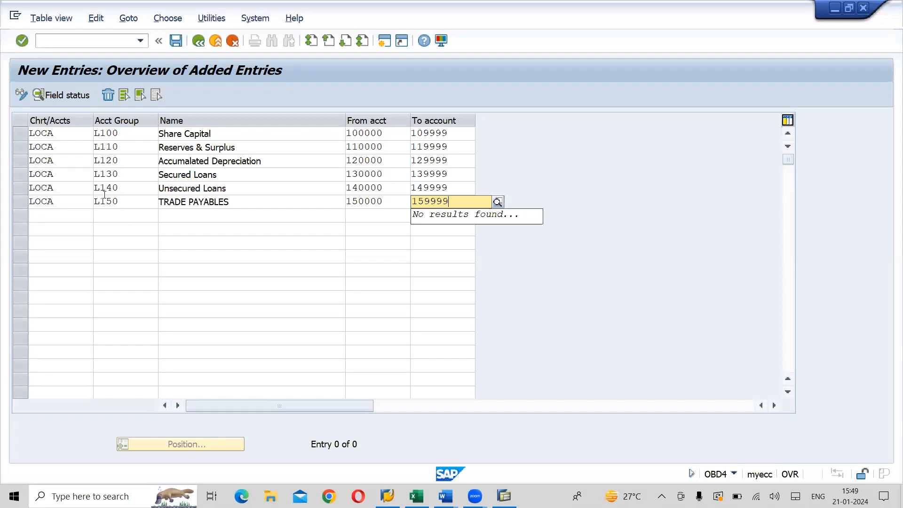
Add account group L160 for chart of accounts LOCA and name it Tax Payables
left_click(65, 213)
type("LOCA")
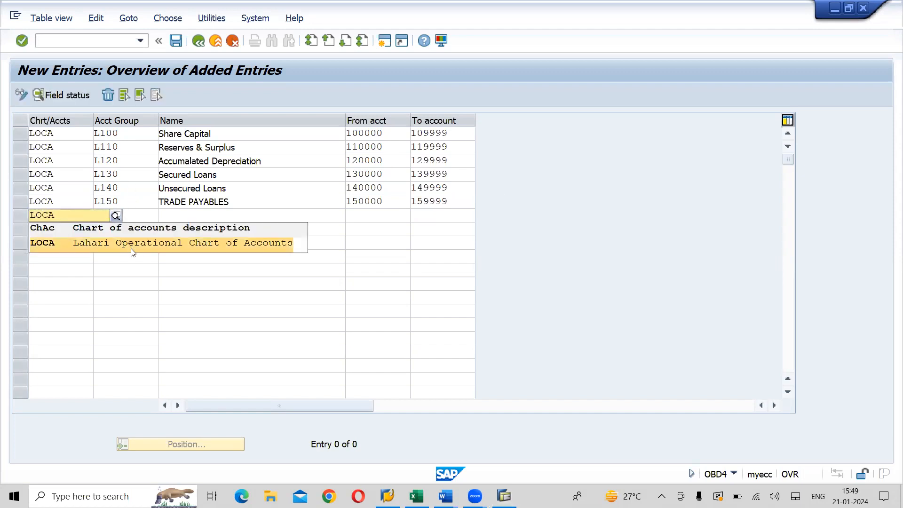
left_click(129, 242)
left_click(133, 214)
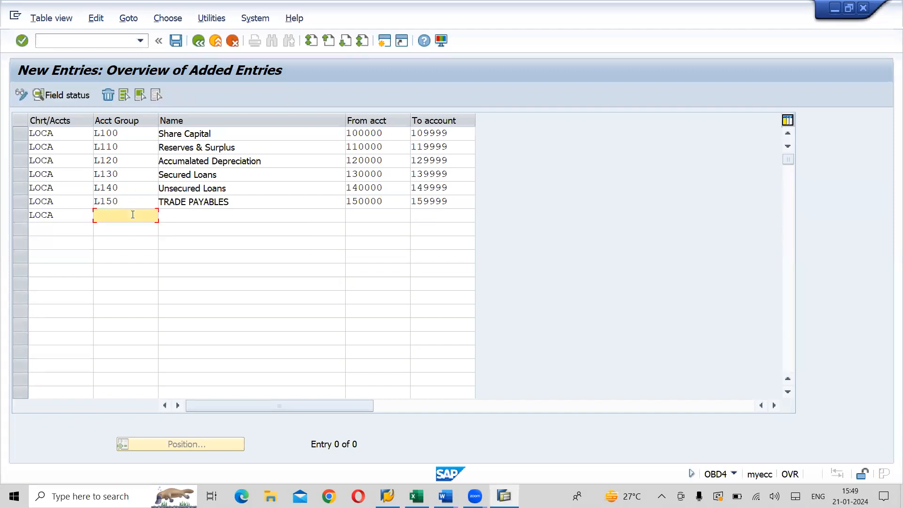
type("L160")
left_click(188, 214)
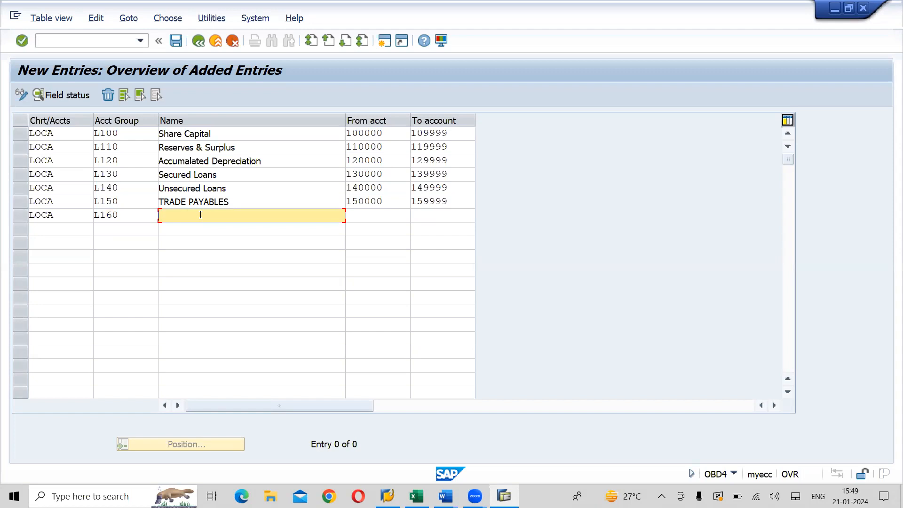
type("T")
key("Down")
key("Return")
key("Tab")
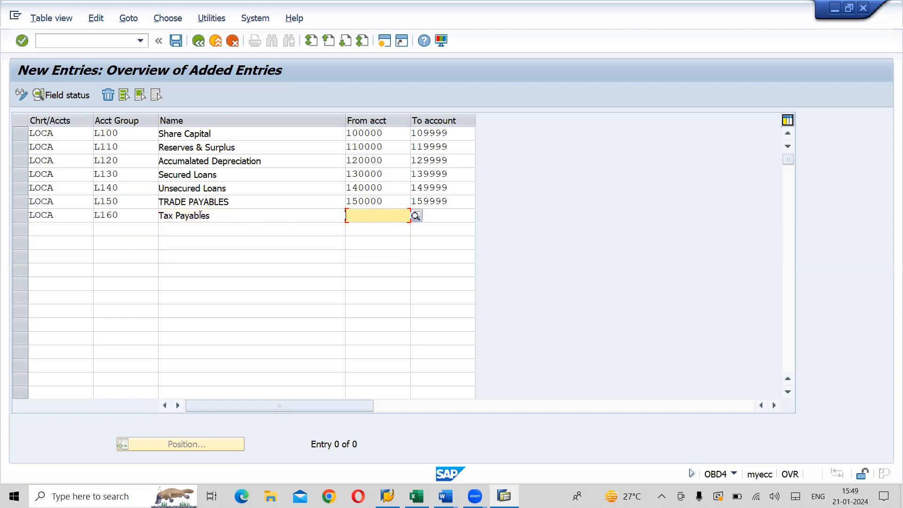
Set the account range of group L160 from 160000 to 169999
type("160000")
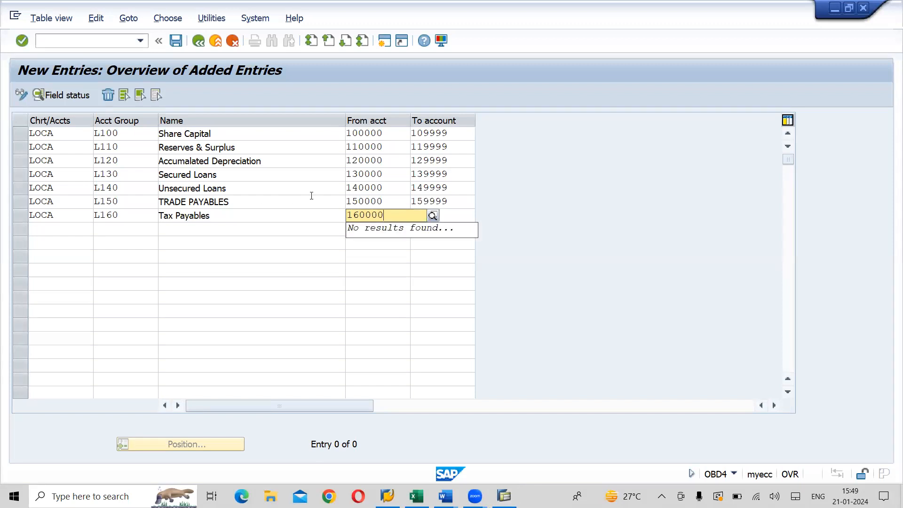
left_click(451, 212)
type("169999")
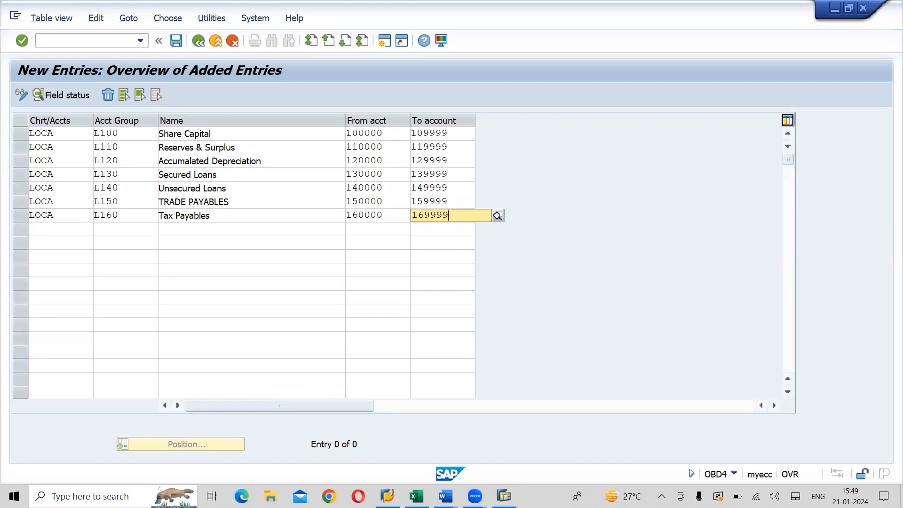
Add account group L170 for chart of accounts LOCA and name it Current Liabilities
left_click(46, 230)
type("LOCA")
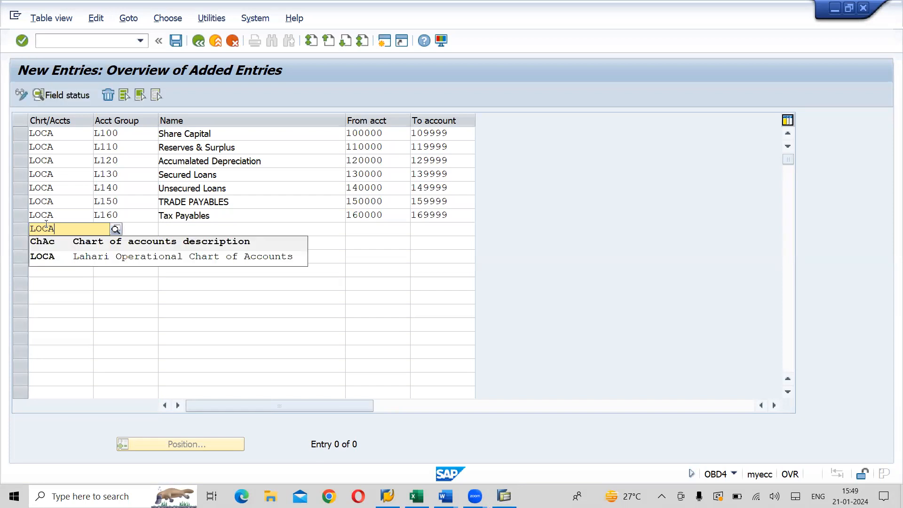
left_click(56, 257)
left_click(124, 225)
type("L")
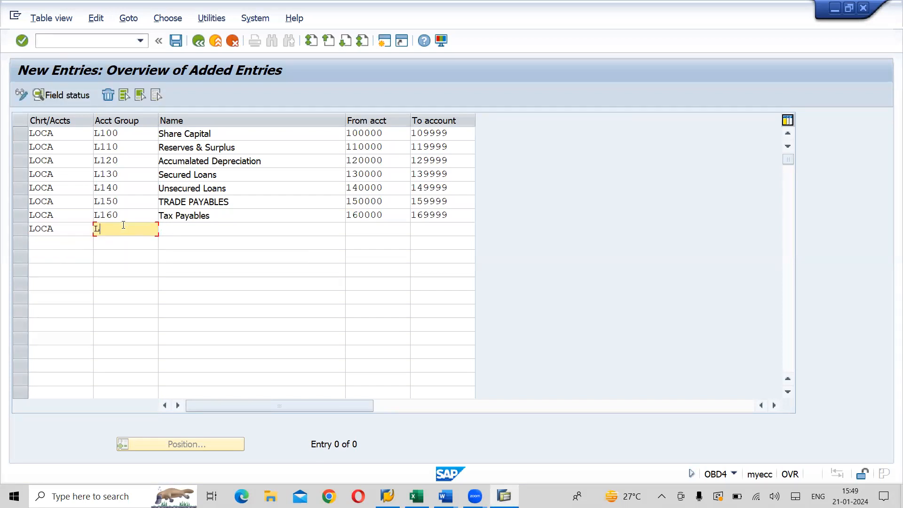
type("170")
left_click(178, 231)
type("C")
left_click(184, 248)
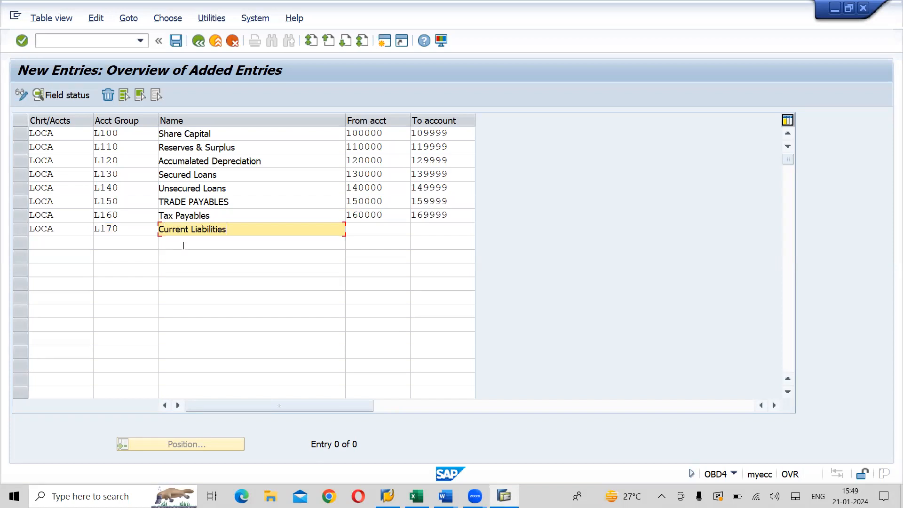
Set the account range of group L170 from 170000 to 179999
key("Tab")
type("17")
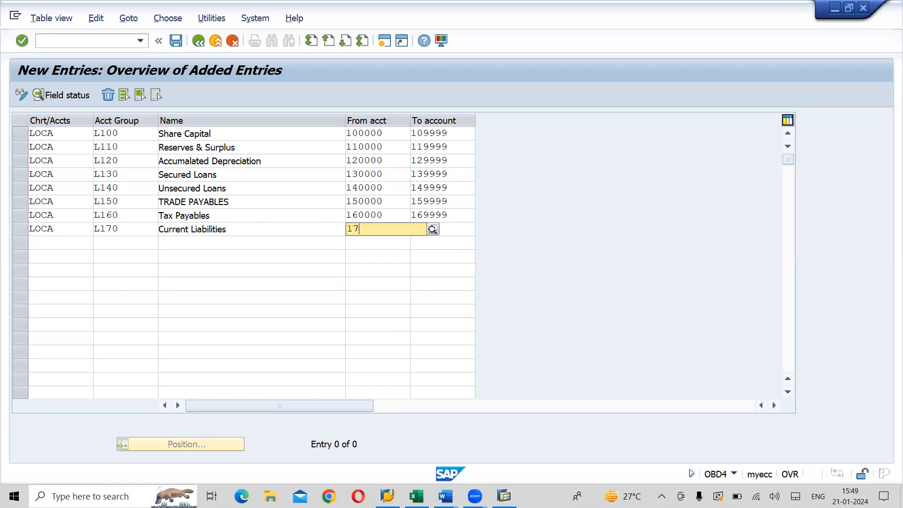
type("0000")
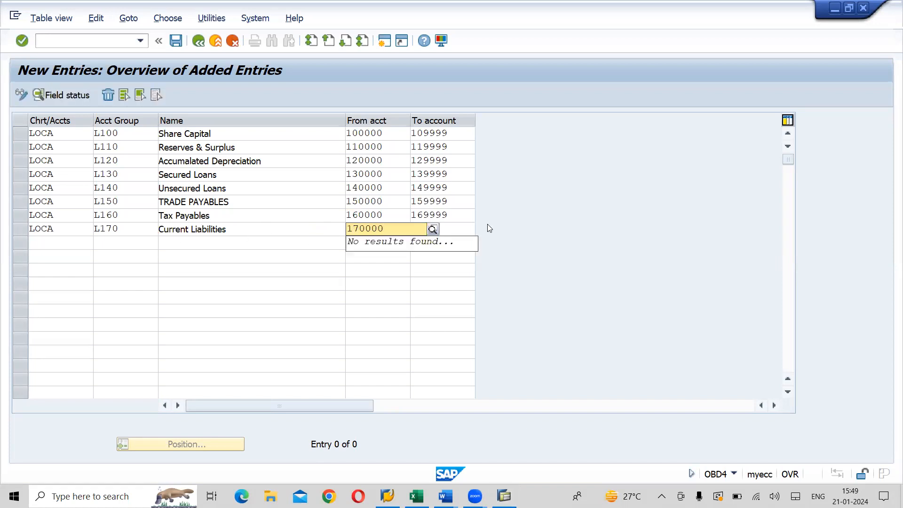
left_click(466, 226)
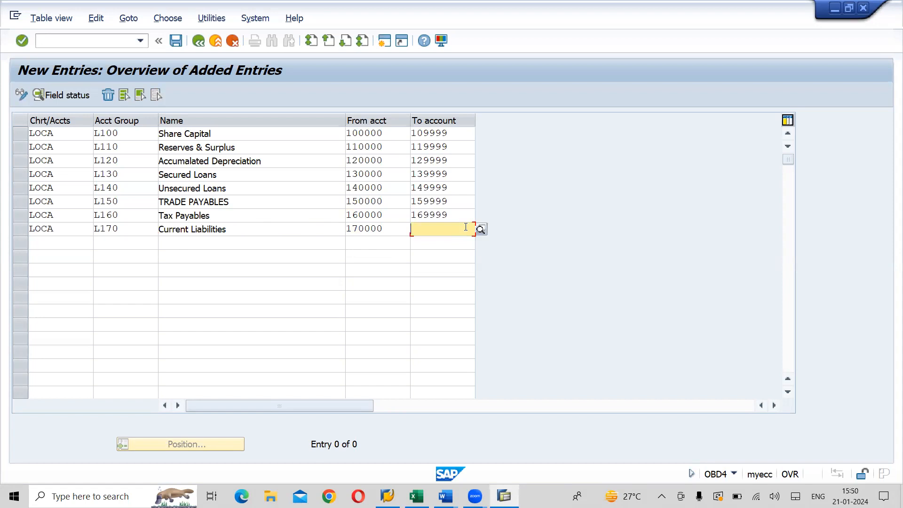
type("179999")
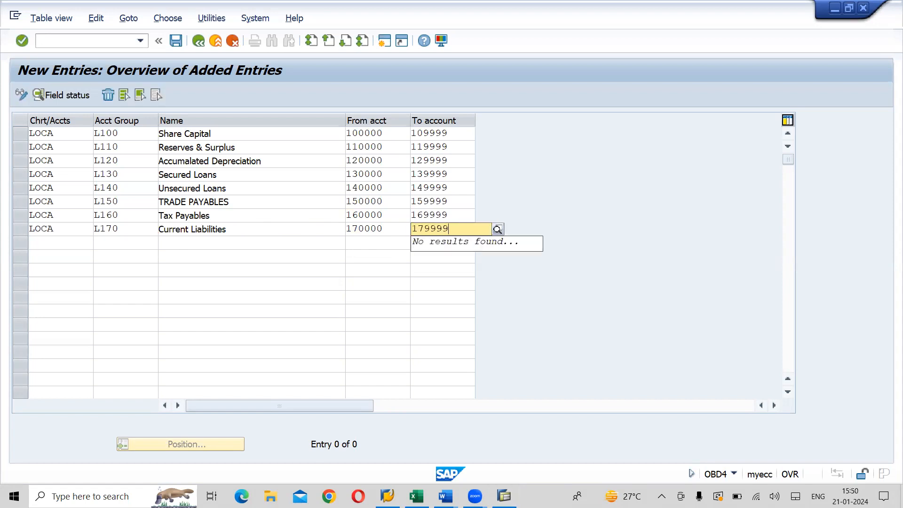
Add account group L180 for chart of accounts LOCA and name it Provisions
left_click(47, 240)
type("LOCA")
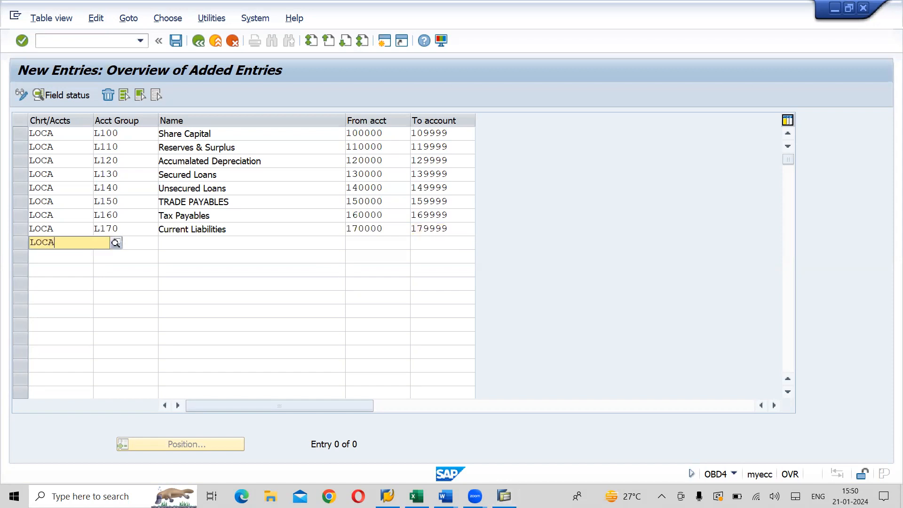
left_click(94, 268)
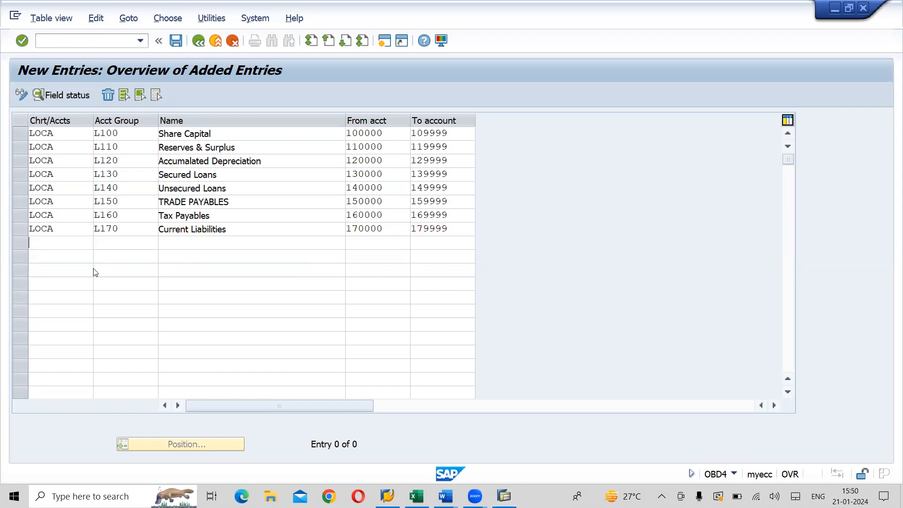
left_click(143, 242)
type("L")
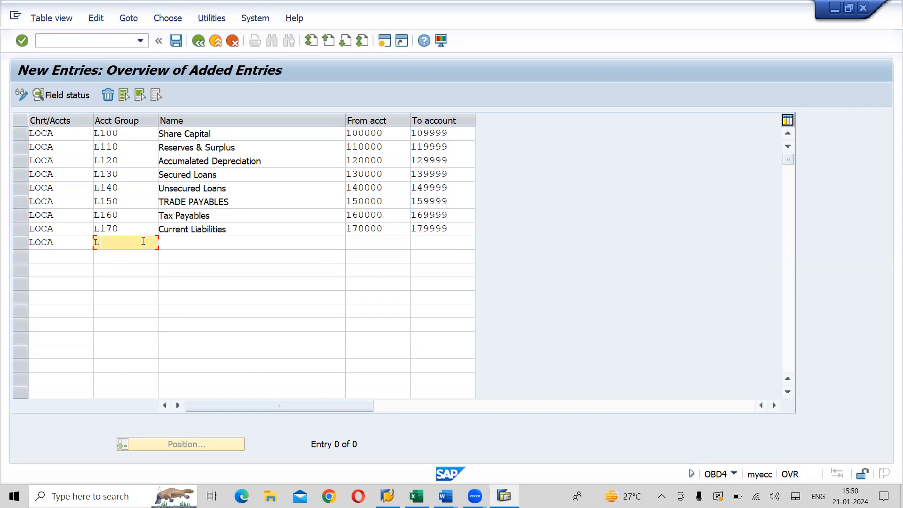
type("180")
left_click(212, 237)
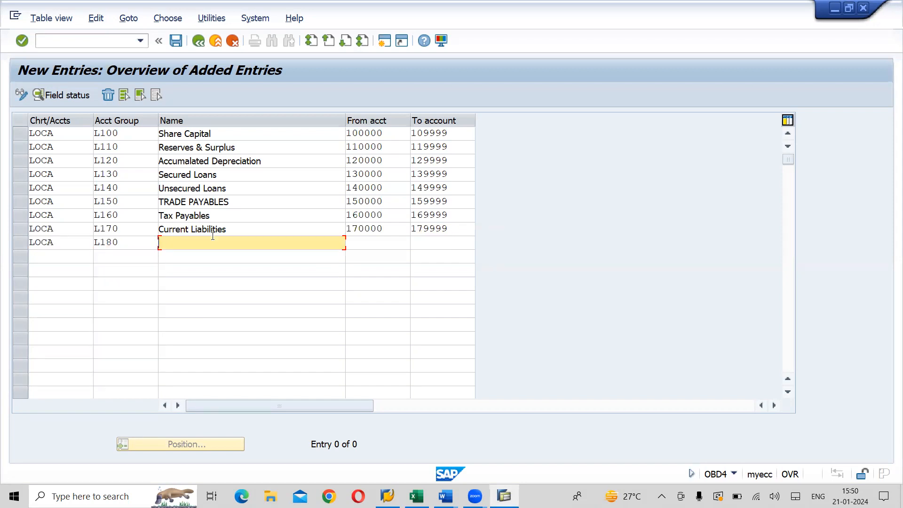
type("PR")
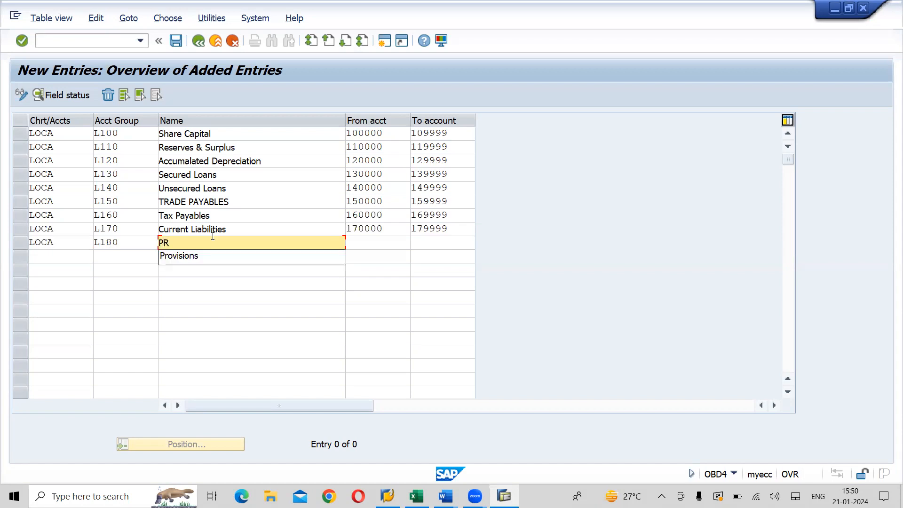
left_click(203, 260)
Set the account range of group L180 from 180000 to 189999
key("Tab")
type("180000")
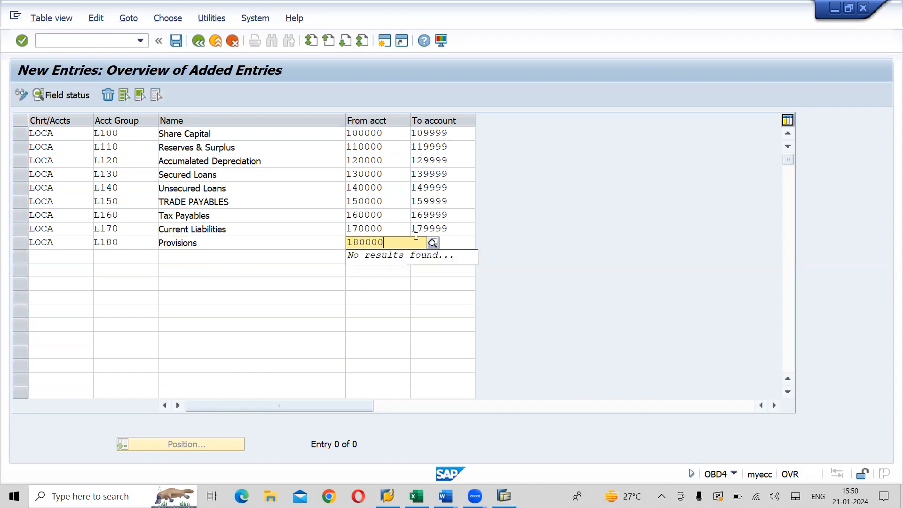
left_click(455, 244)
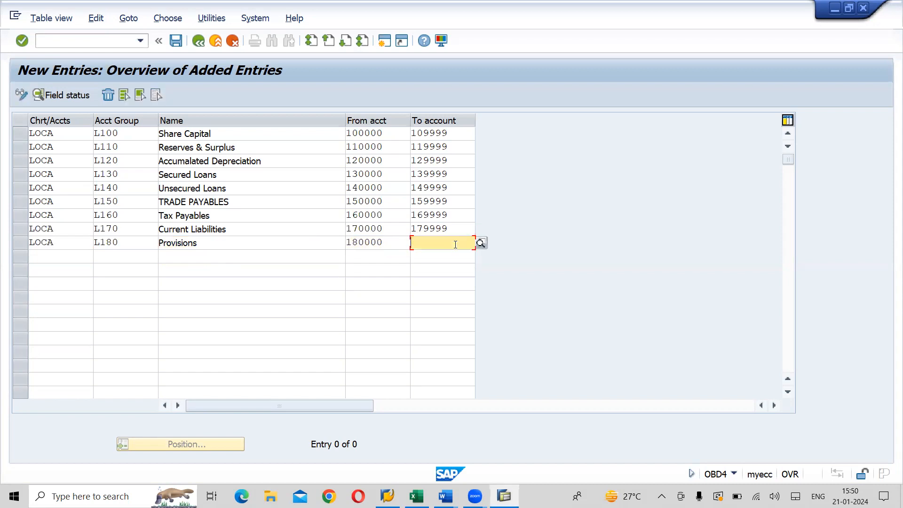
type("189999")
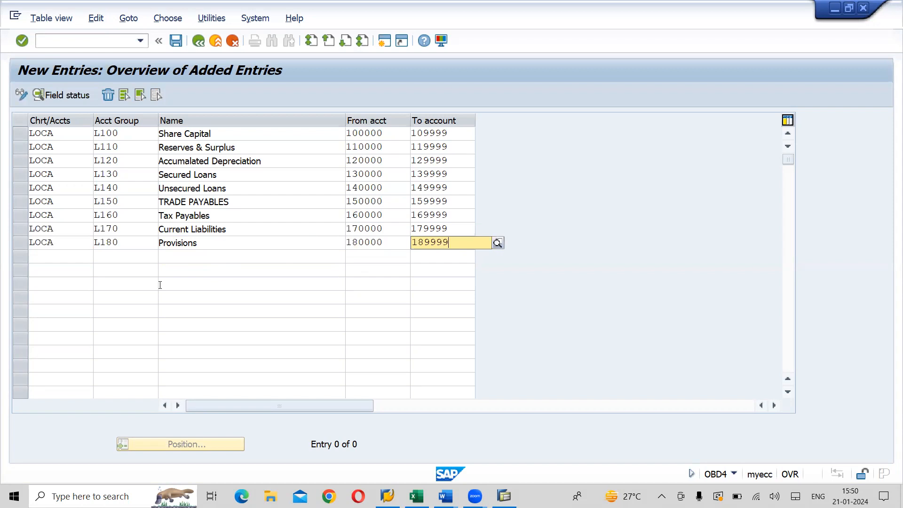
Add account group A200 for chart of accounts LOCA and name it Fixed Assets
left_click(43, 255)
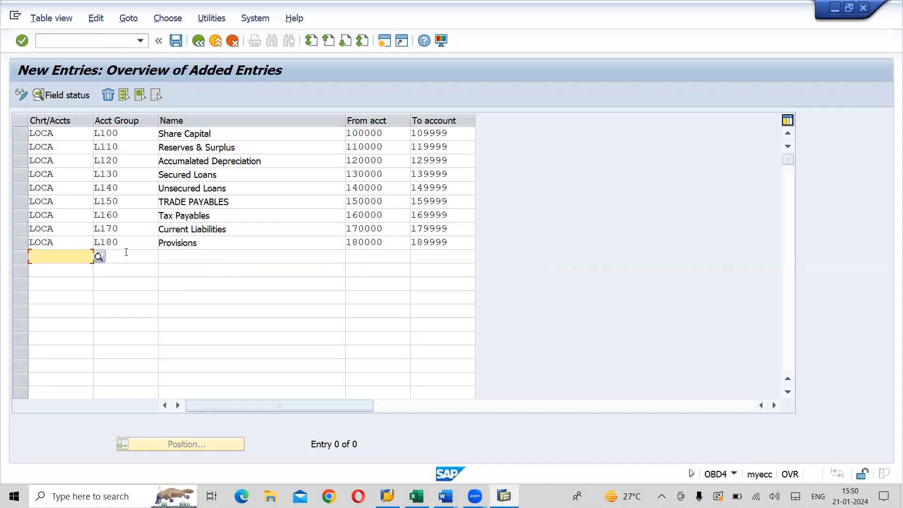
type("LOCA")
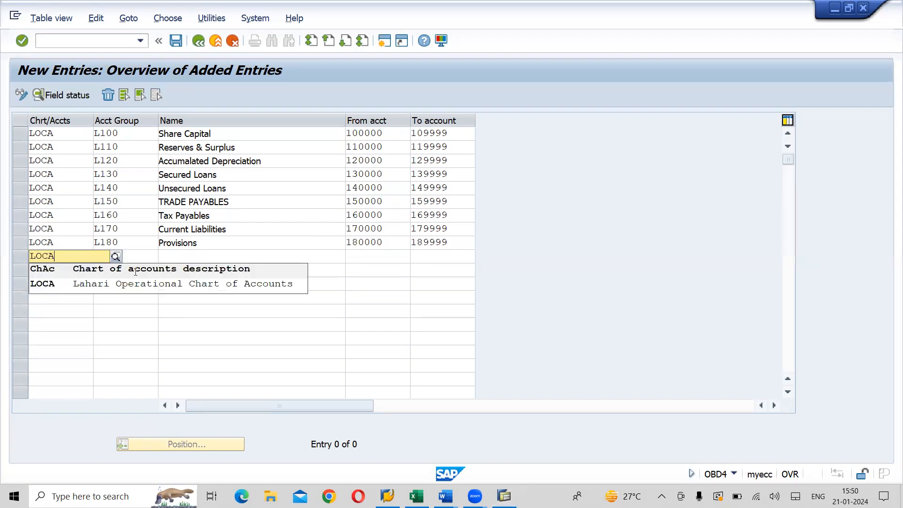
left_click(128, 284)
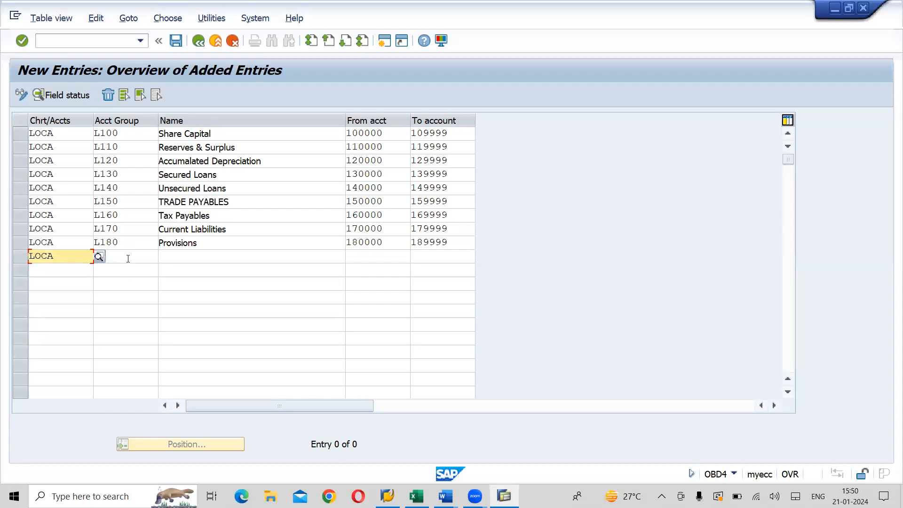
left_click(128, 258)
type("A200")
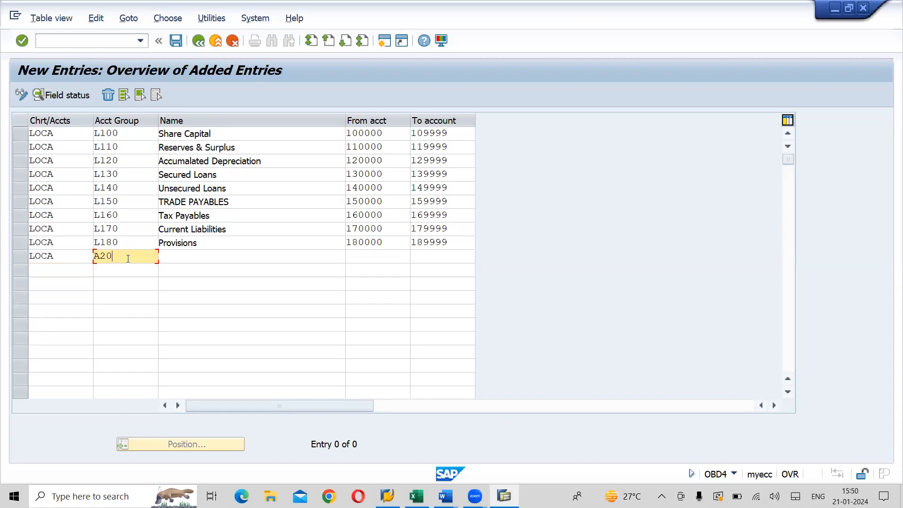
left_click(188, 259)
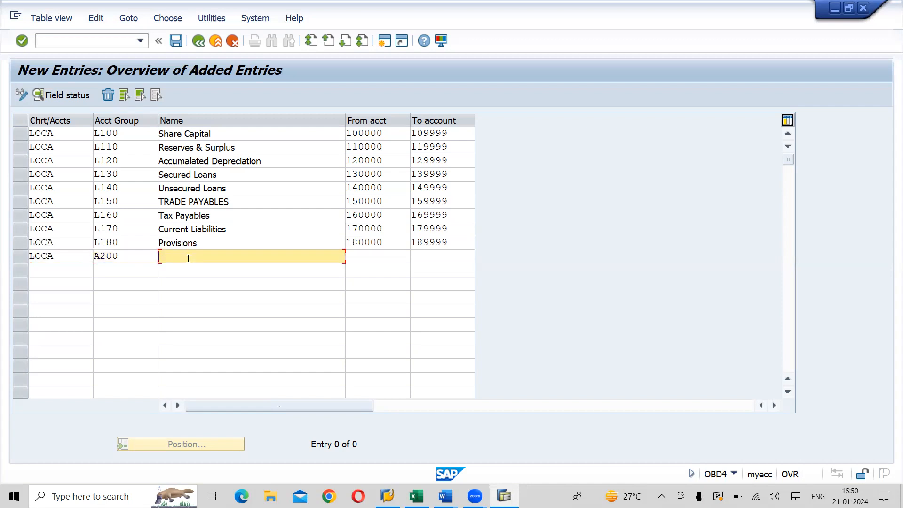
type("Fixed Assets")
Set the account range of group A200 from 200000 to 209999
left_click(375, 257)
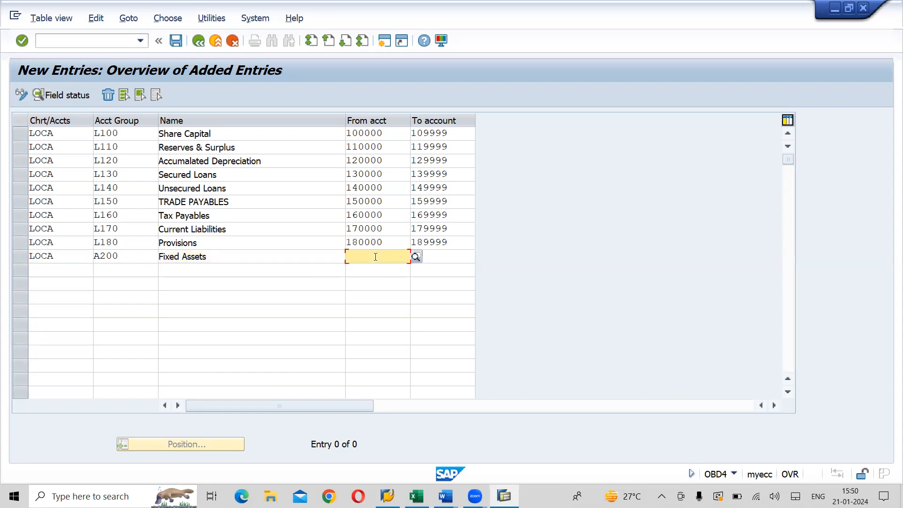
left_click(375, 257)
type("20")
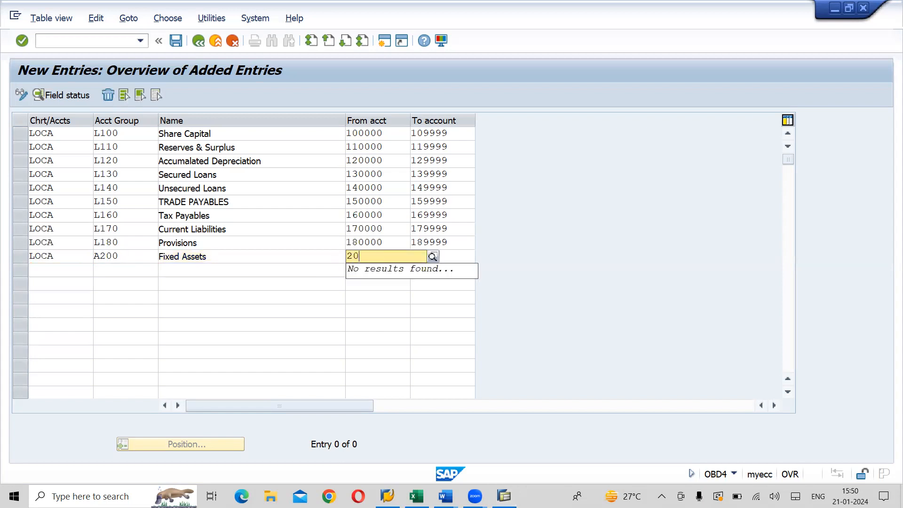
type("0000")
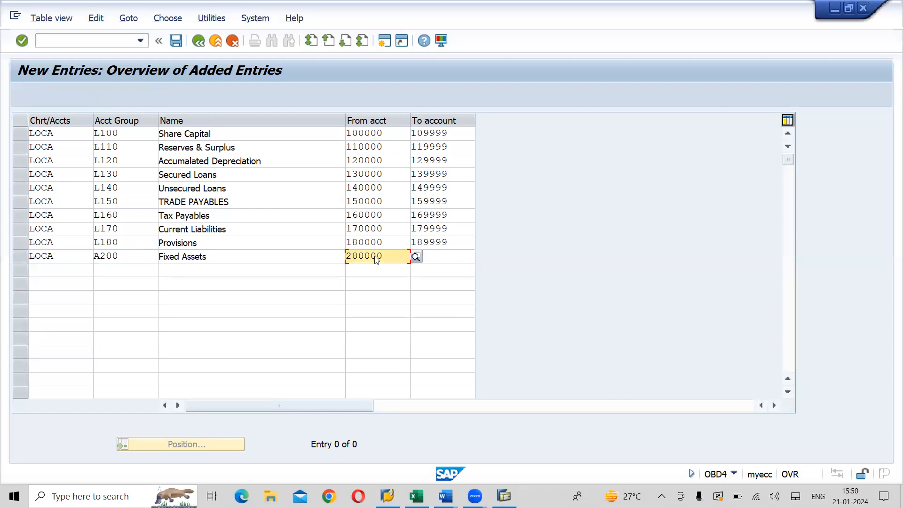
key("Tab")
type("20999")
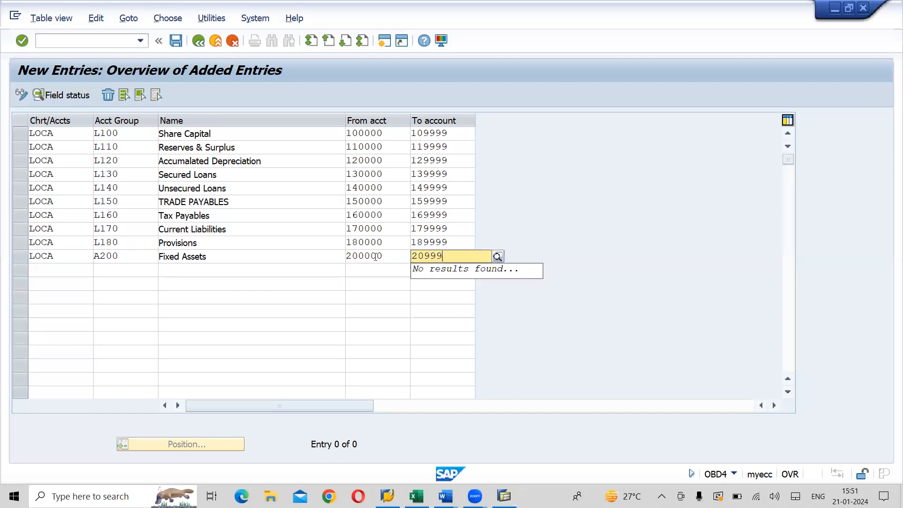
type("9")
Add account group A210 for chart of accounts LOCA and name it Investements
left_click(53, 268)
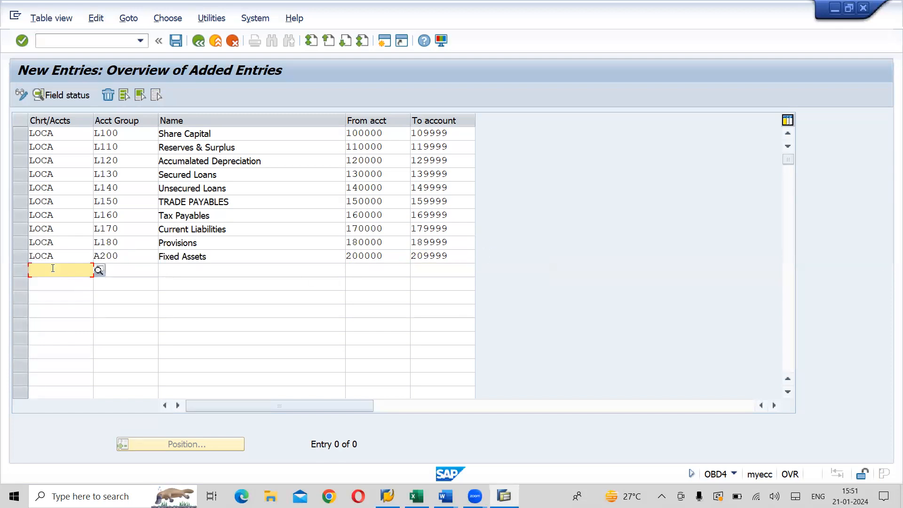
type("1")
key("BackSpace")
type("LOCA")
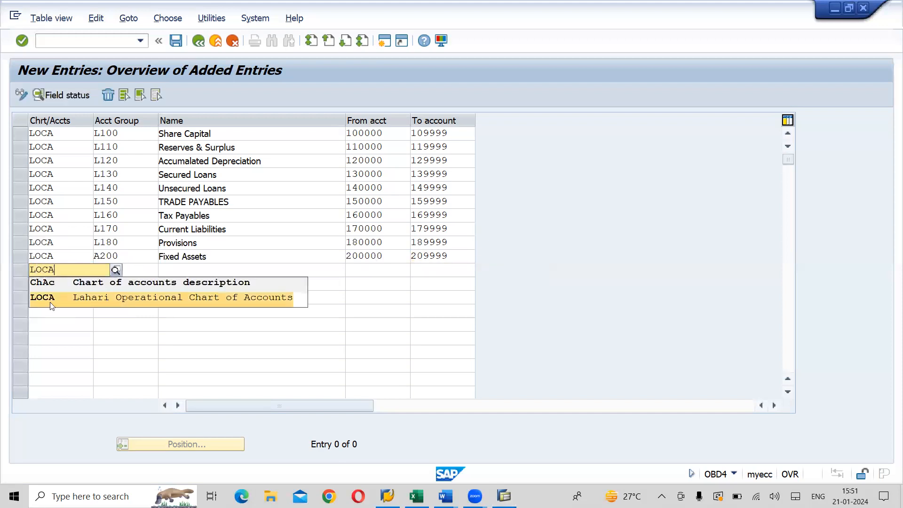
left_click(49, 300)
key("Tab")
type("A210")
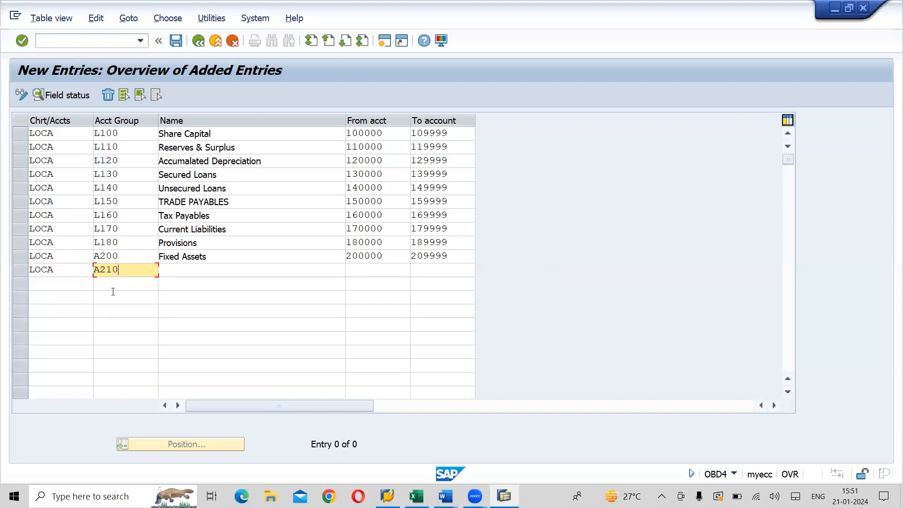
left_click(186, 273)
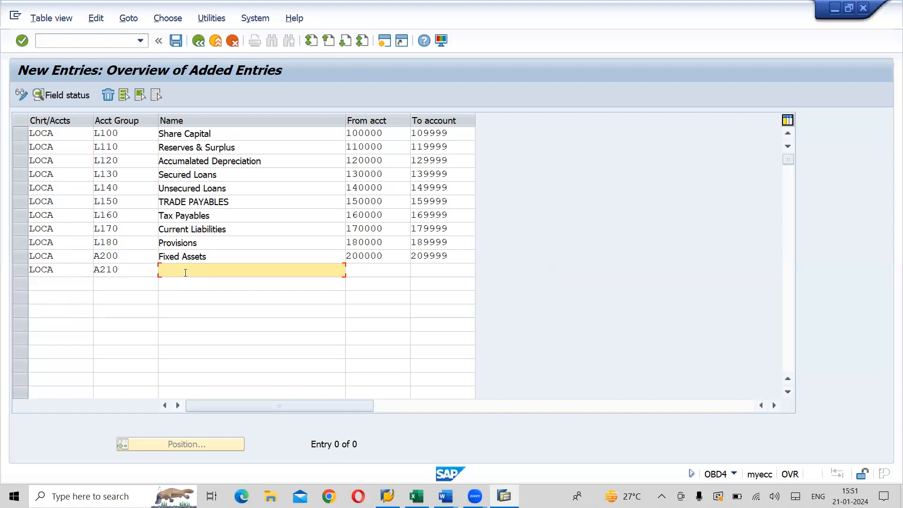
type("Investements")
Set the account range of group A210 from 210000 to 219999
key("Tab")
type("2")
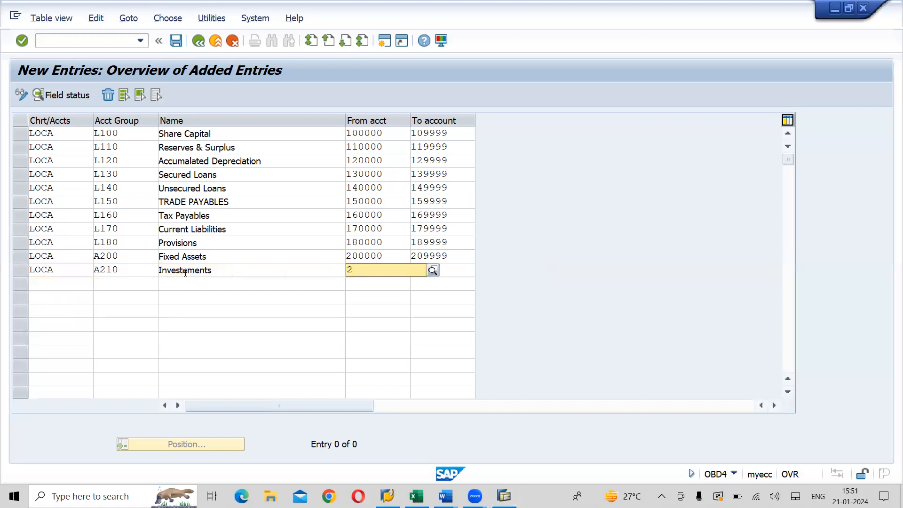
type("10000")
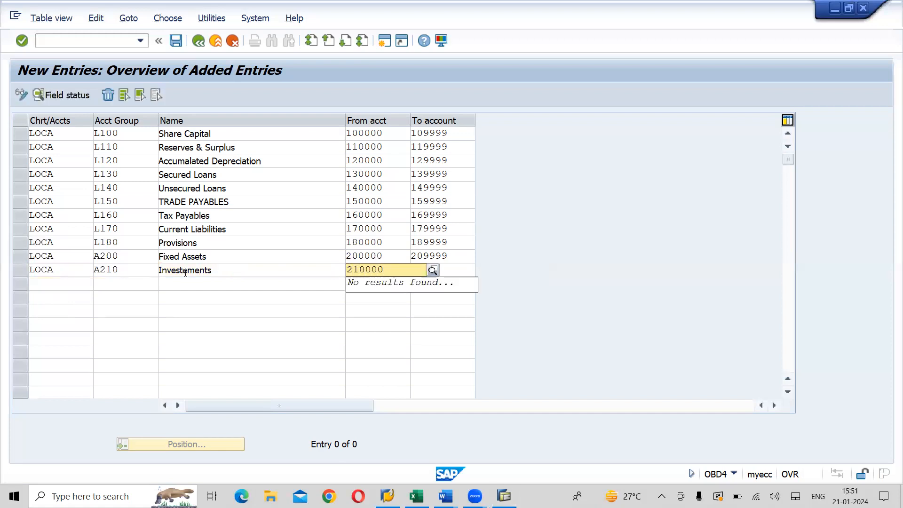
key("Tab")
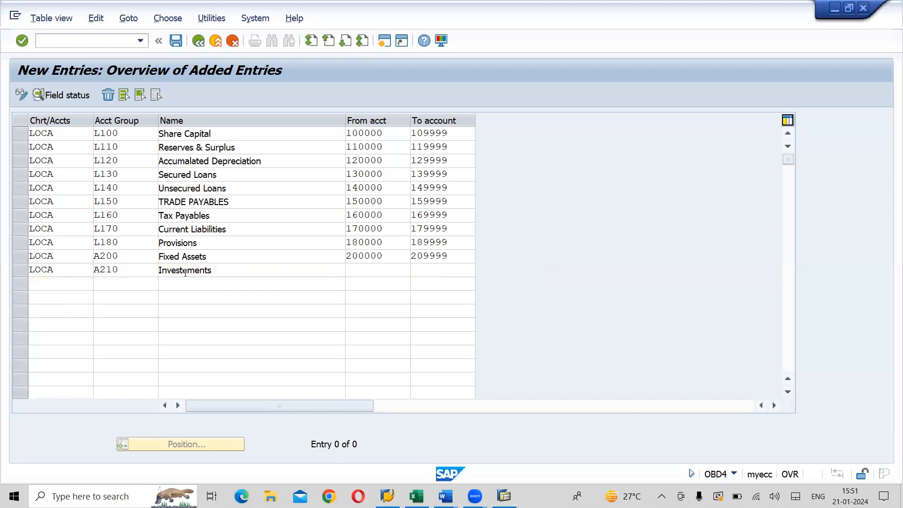
type("219999")
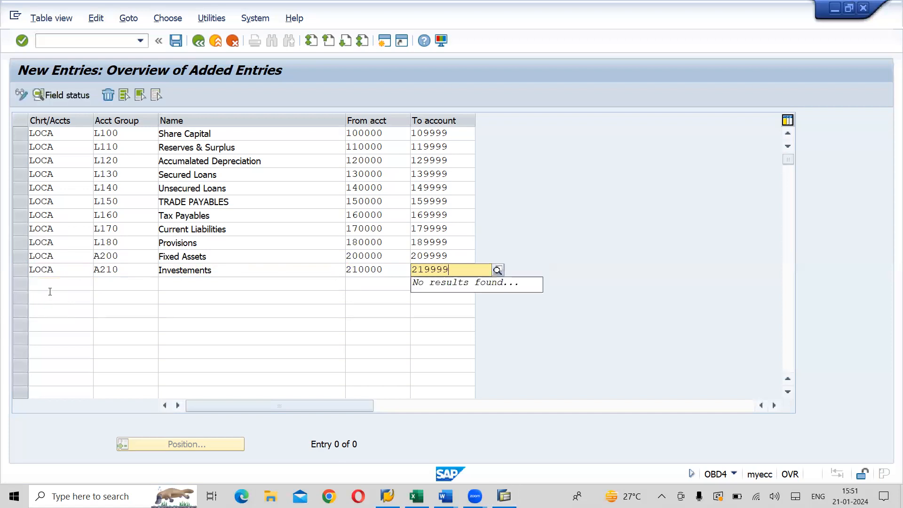
Add account group A220 for chart of accounts LOCA and name it Loans & Advances
left_click(51, 288)
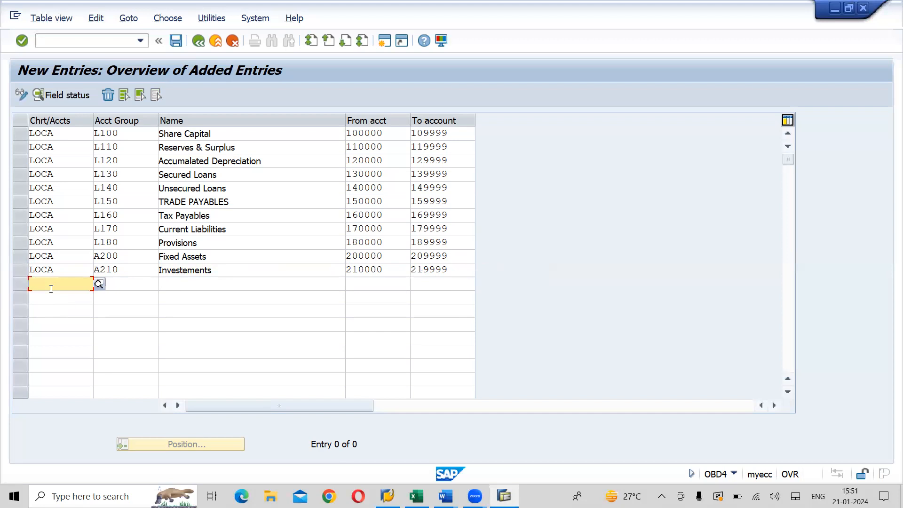
type("LOCA")
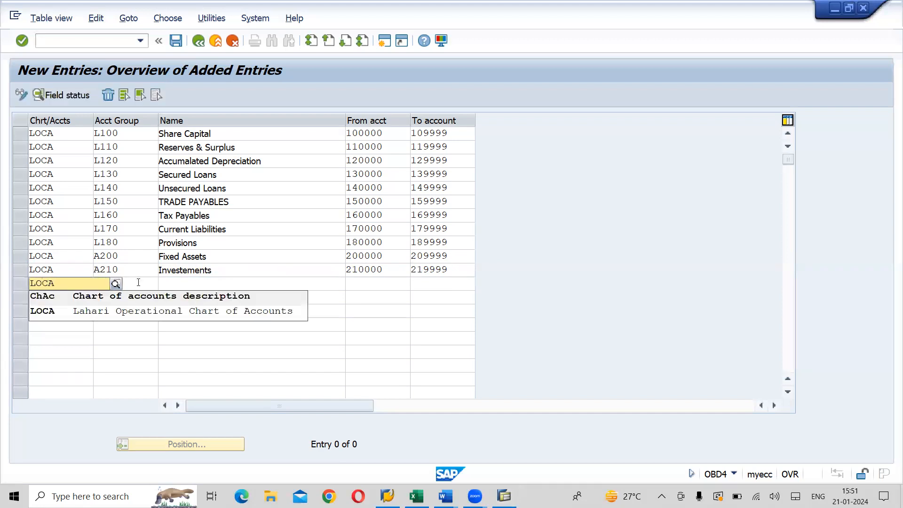
left_click(134, 312)
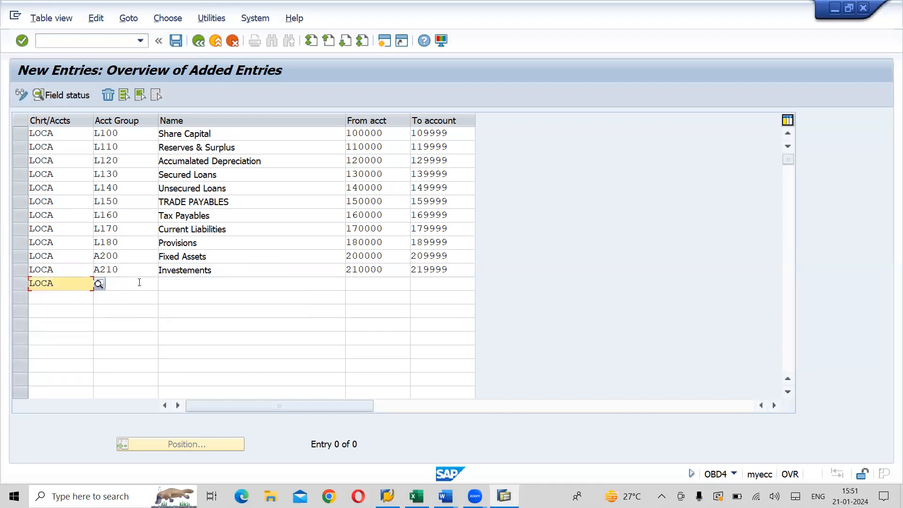
left_click(139, 282)
type("A220")
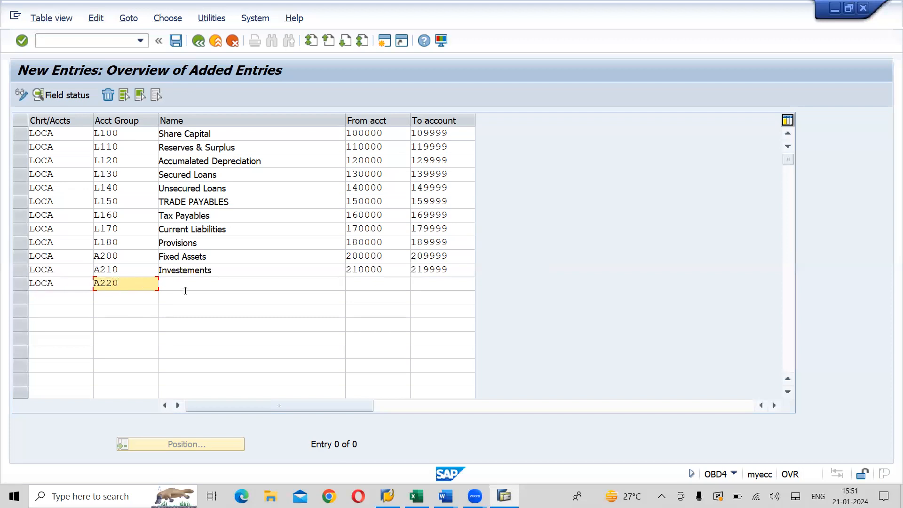
left_click(235, 288)
type("Loans &Ad")
key("BackSpace")
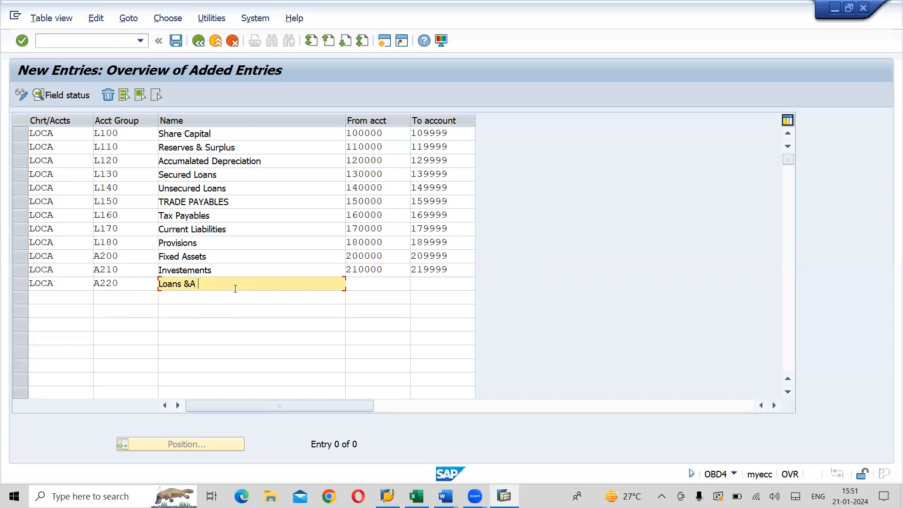
key("BackSpace")
type("ADvan")
key("BackSpace")
key("BackSpace")
key("BackSpace")
key("BackSpace")
type("dvances")
Set the account range of group A220 from 220000 to 229999
key("Tab")
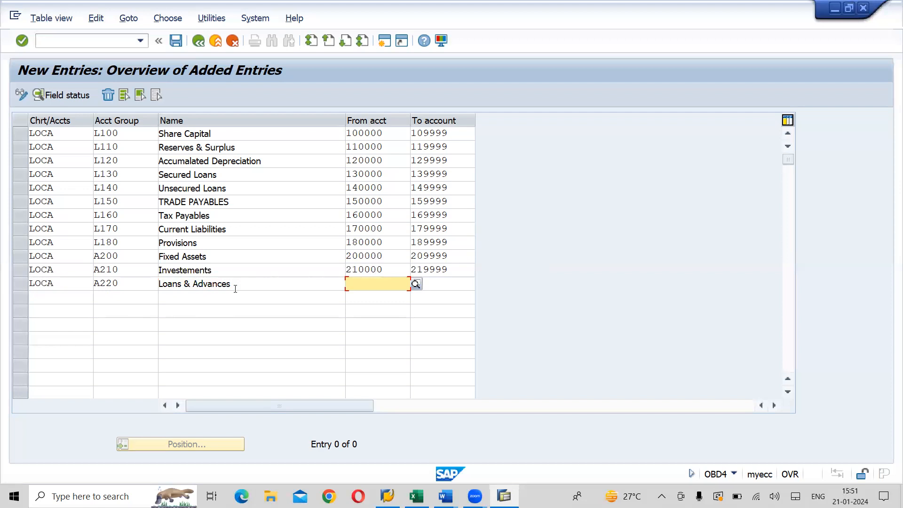
type("220000")
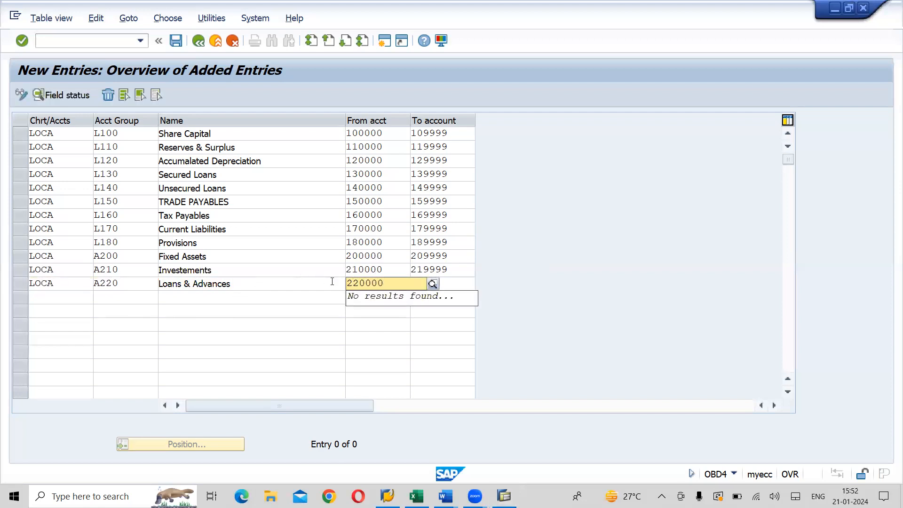
left_click(466, 283)
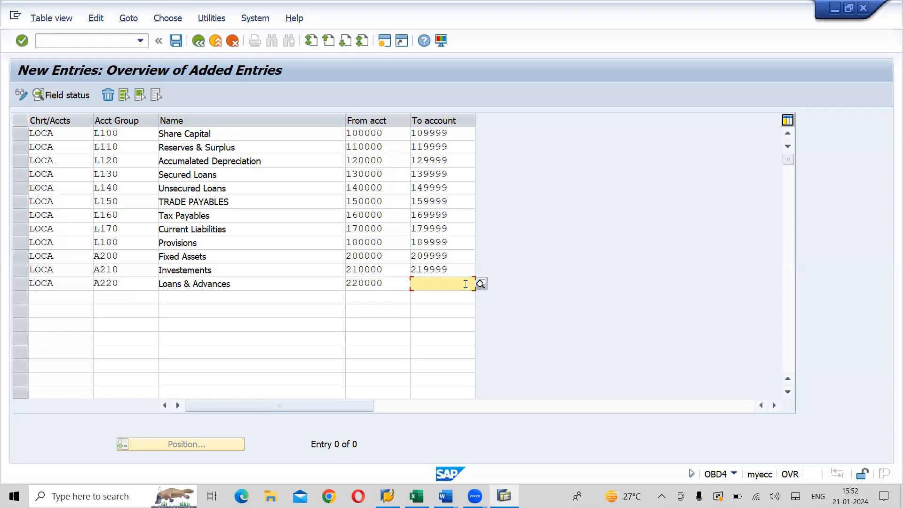
type("22")
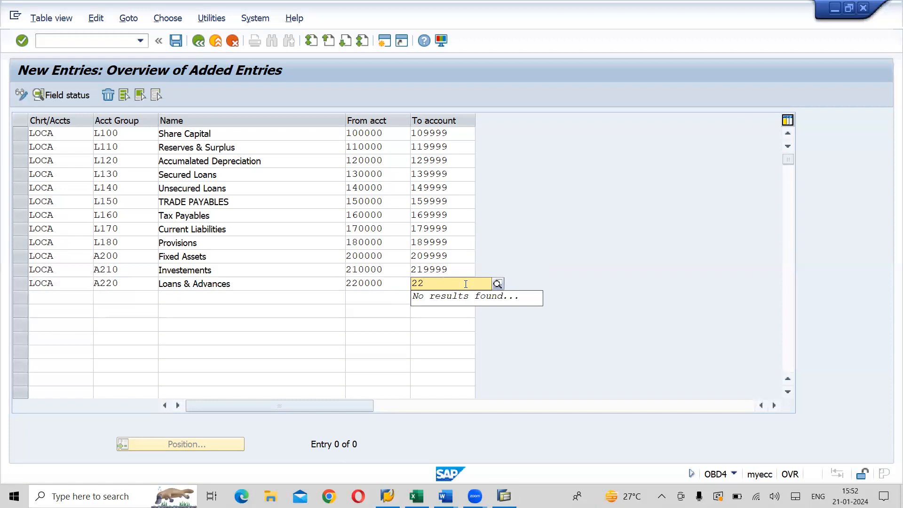
type("9999")
left_click(56, 299)
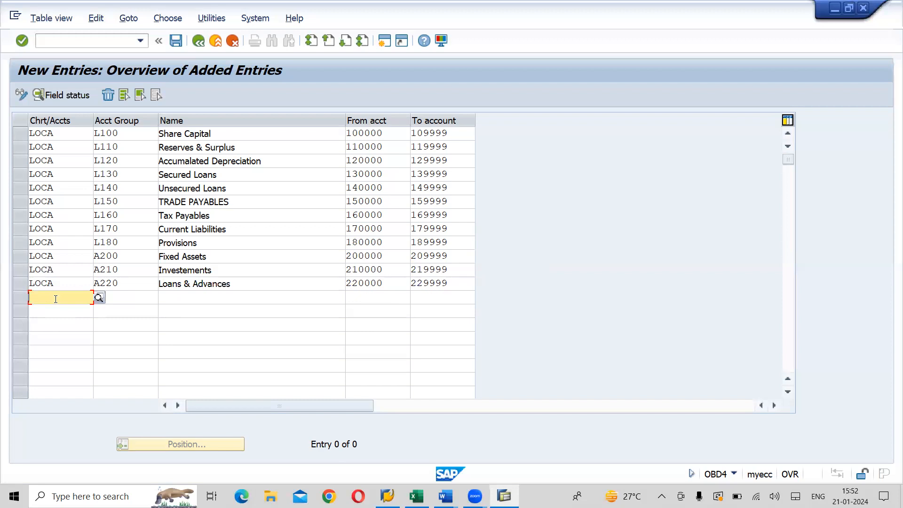
Add account group A230 for chart of accounts LOCA and name it Inventories
type("LOCA")
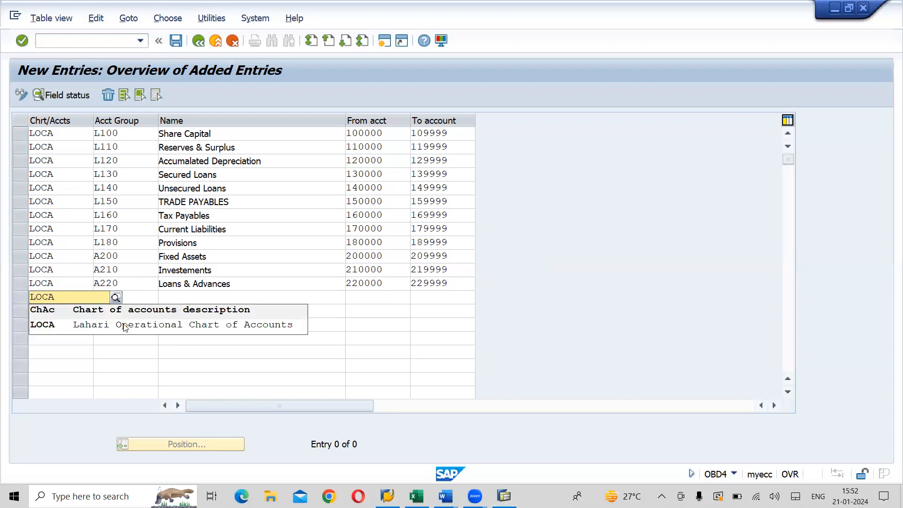
left_click(124, 323)
left_click(137, 297)
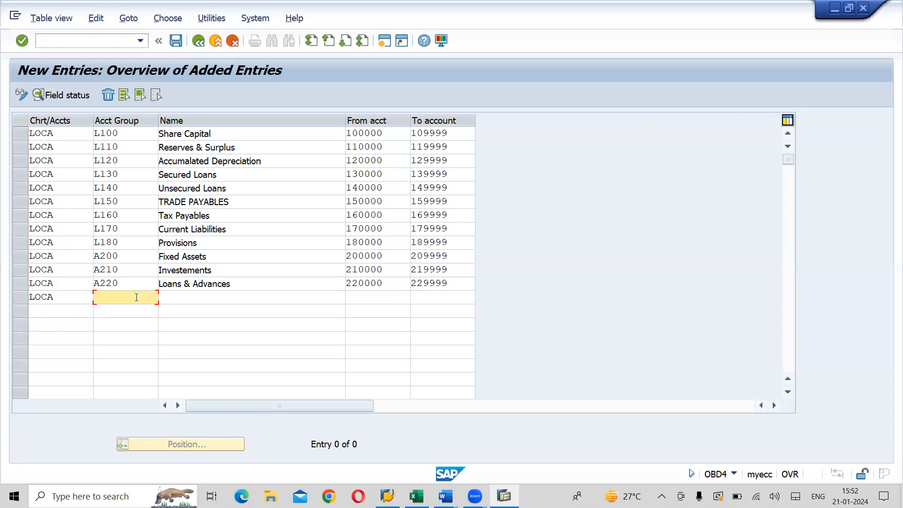
type("A230")
left_click(185, 298)
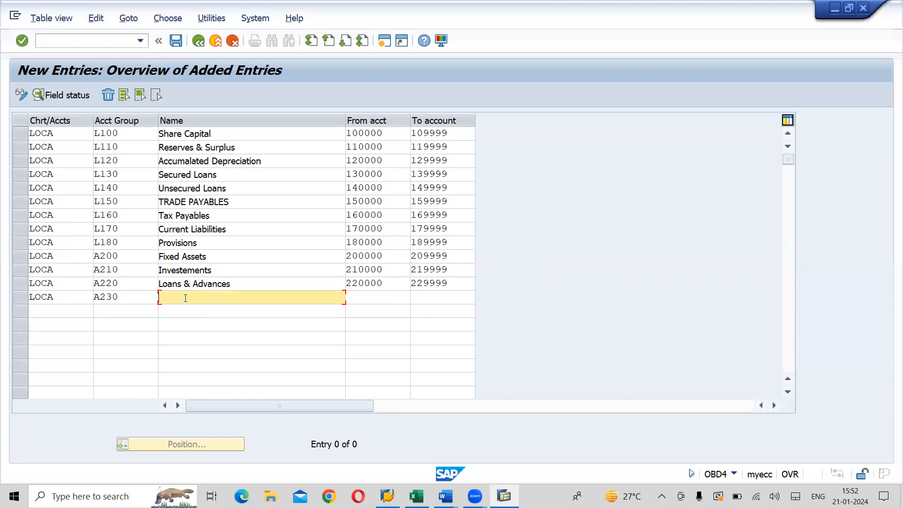
type("Inventories")
Set the account range of group A230 from 230000 to 239999
left_click(373, 297)
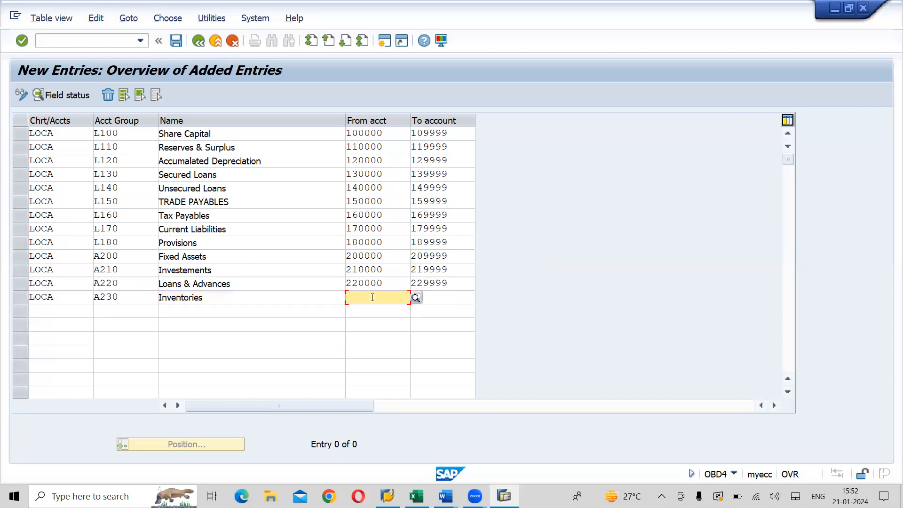
type("230000")
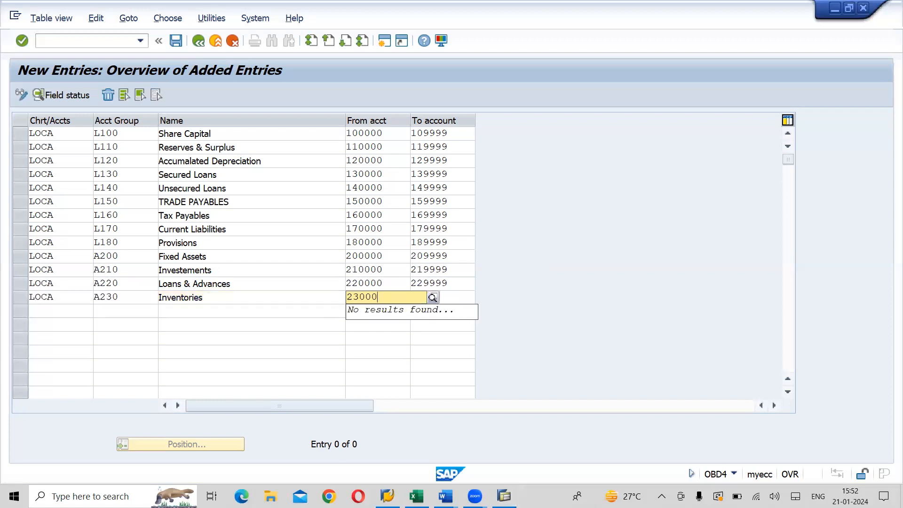
left_click(449, 298)
type("239999")
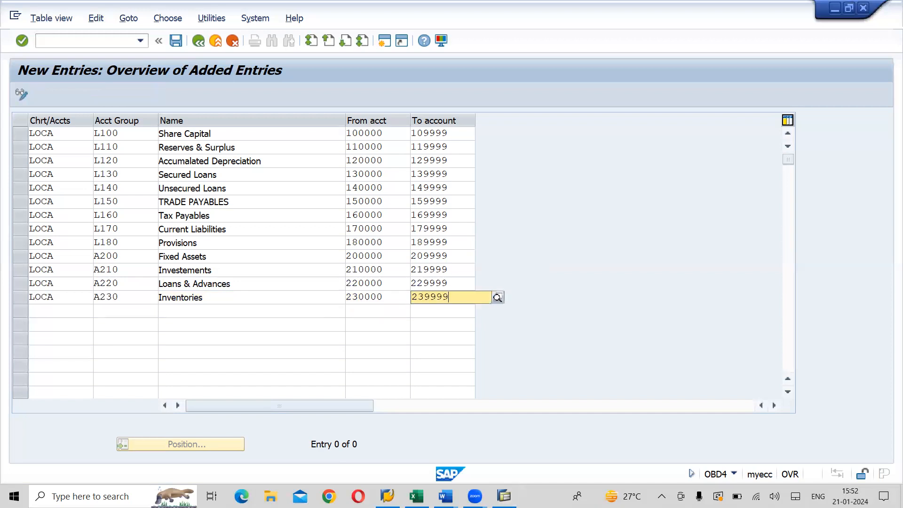
Add account group A240 for chart of accounts LOCA and name it Cash & Bank
left_click(55, 311)
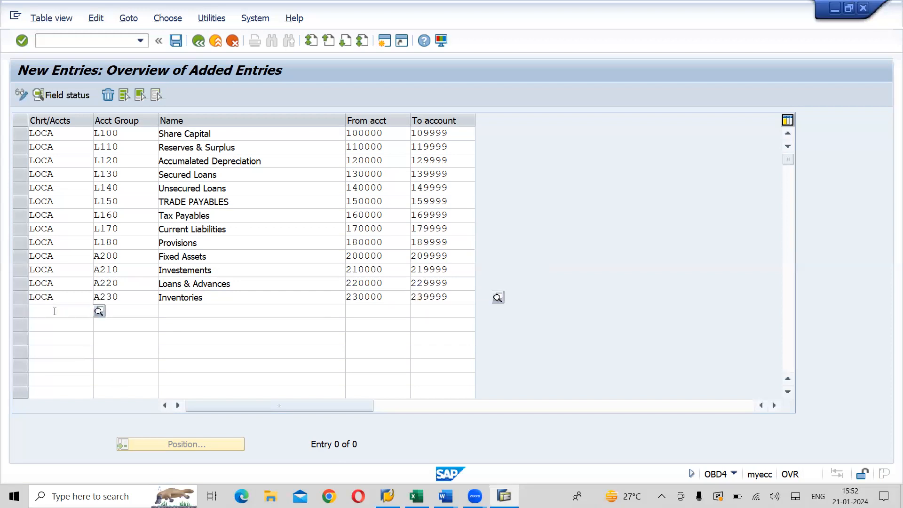
type("LOCA")
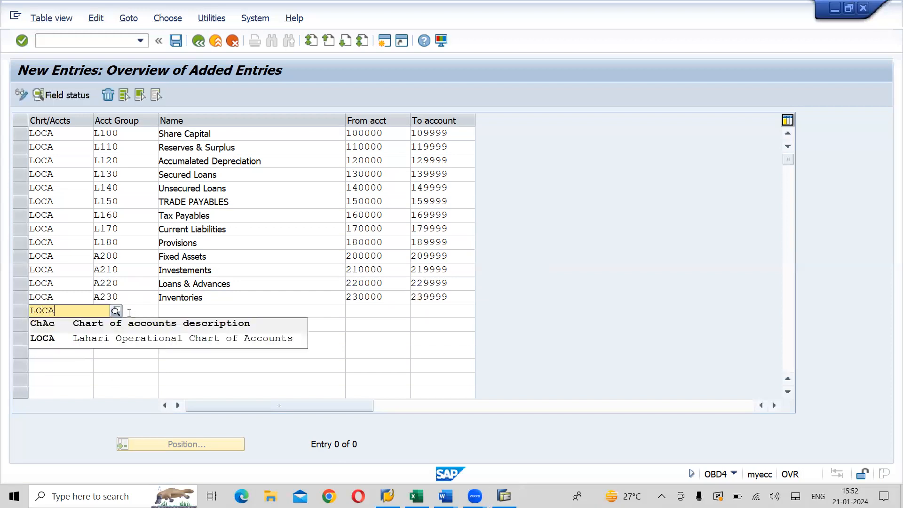
left_click(122, 341)
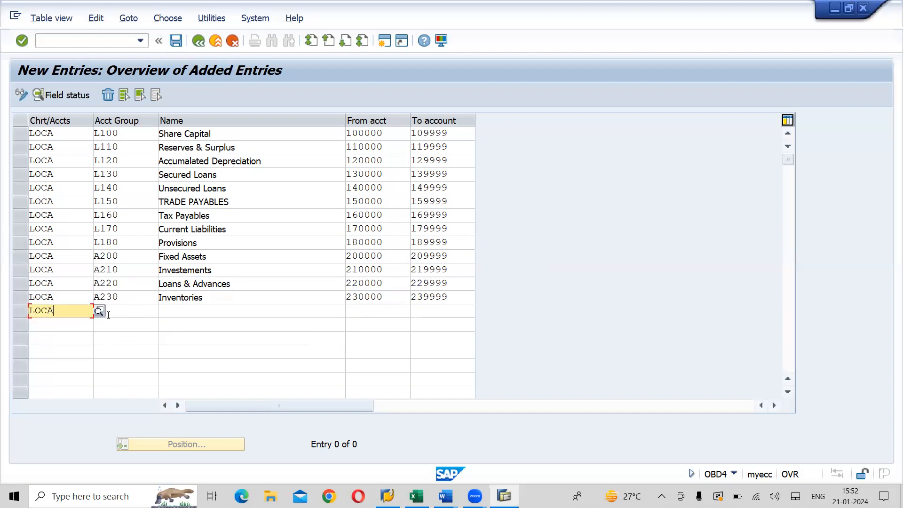
left_click(111, 309)
type("A240")
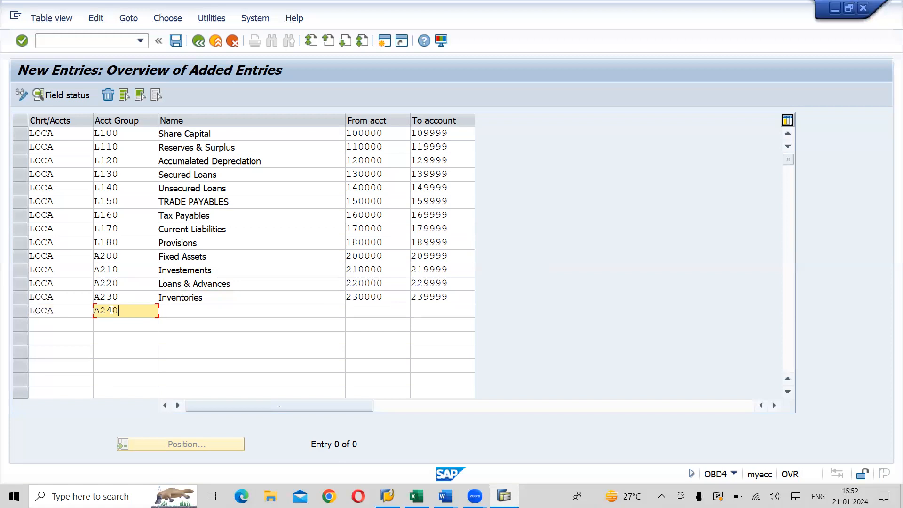
left_click(165, 310)
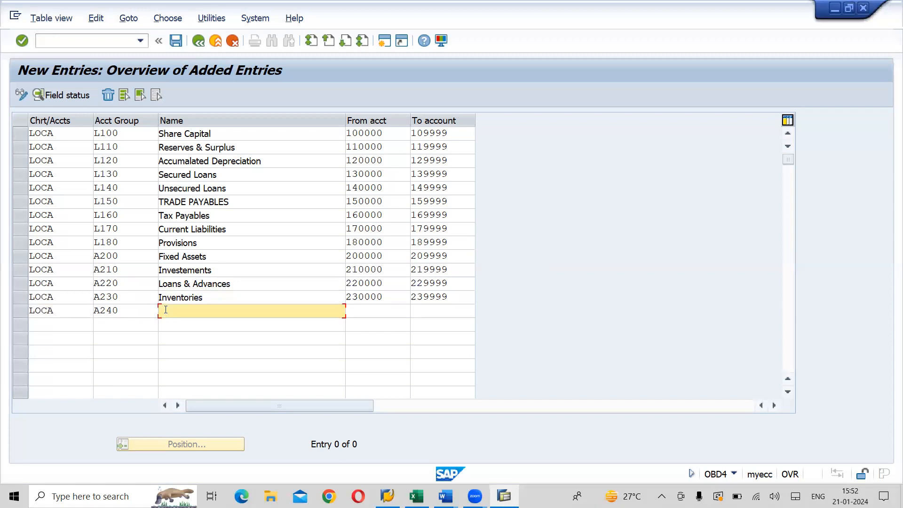
type("Cash & Bank")
Set the account range of group A240 from 240000 to 249999
key("Tab")
type("240000")
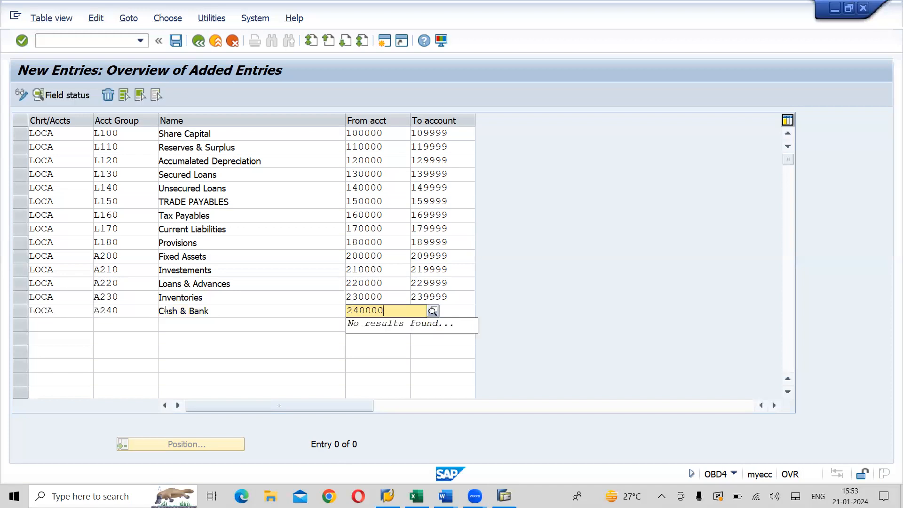
left_click(457, 308)
type("249999")
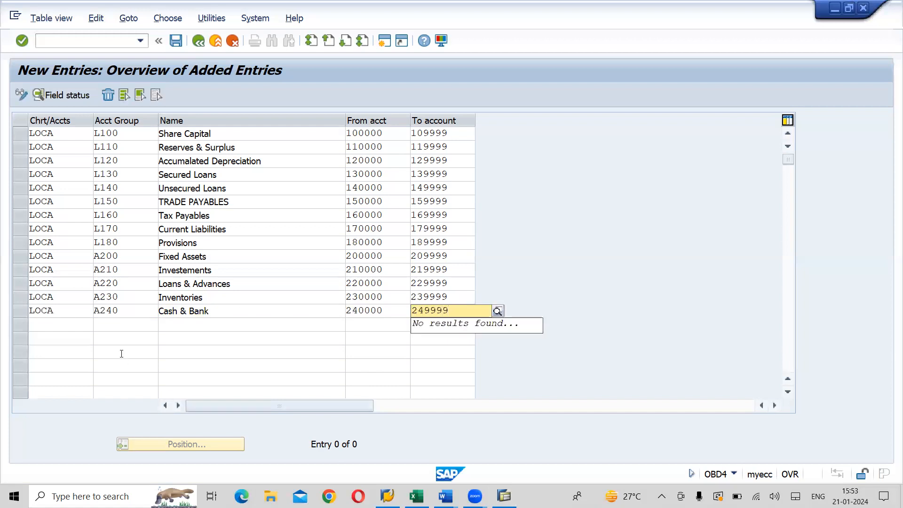
Add account group A250 for chart of accounts LOCA and name it Trade Receivables
left_click(60, 324)
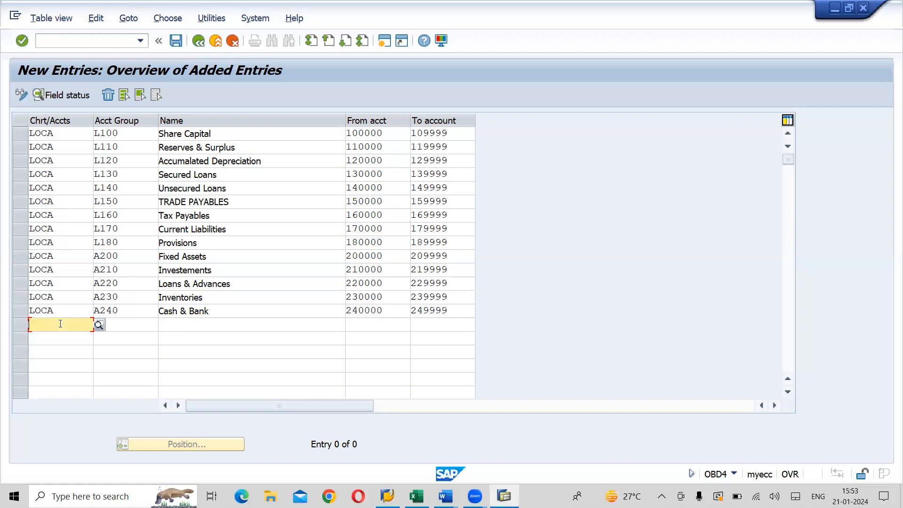
type("LOCA")
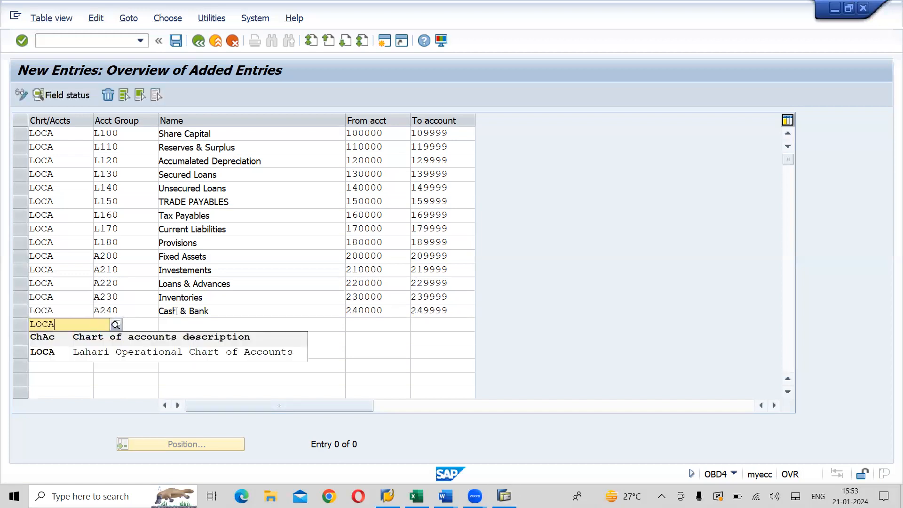
left_click(137, 357)
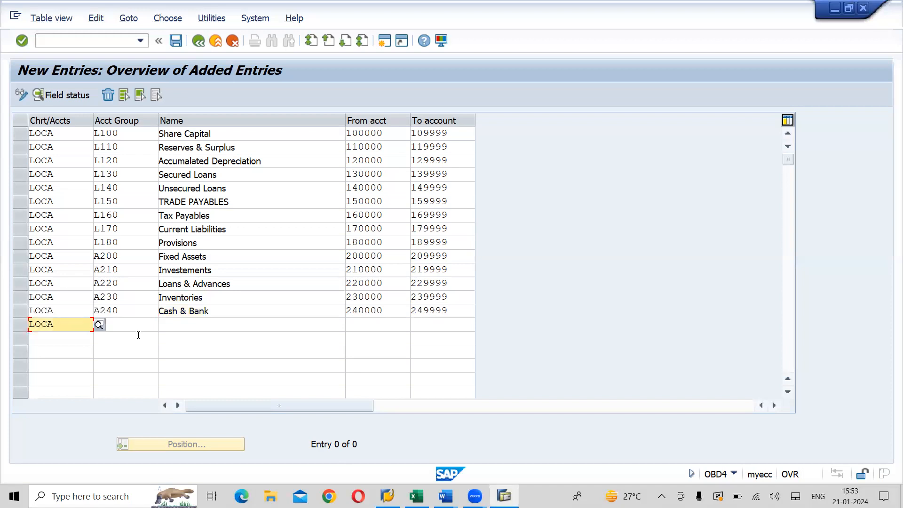
left_click(135, 337)
left_click(130, 324)
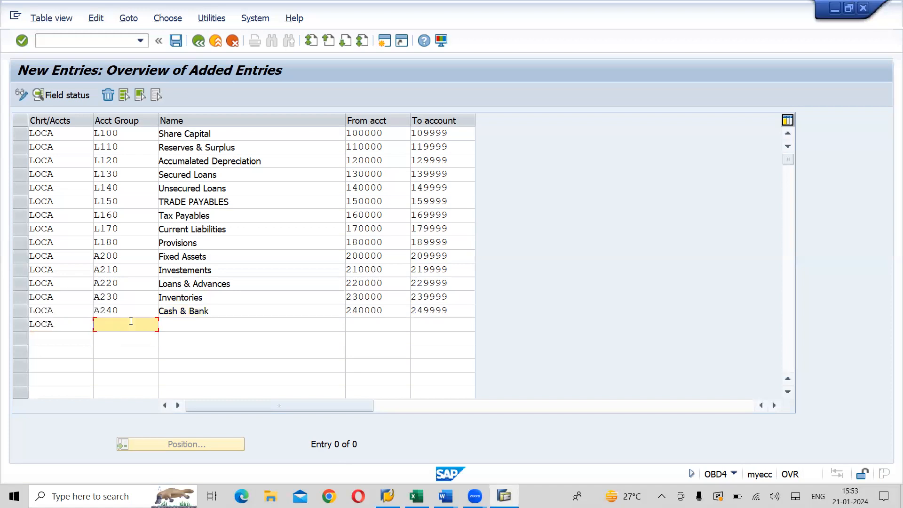
type("A250")
left_click(182, 324)
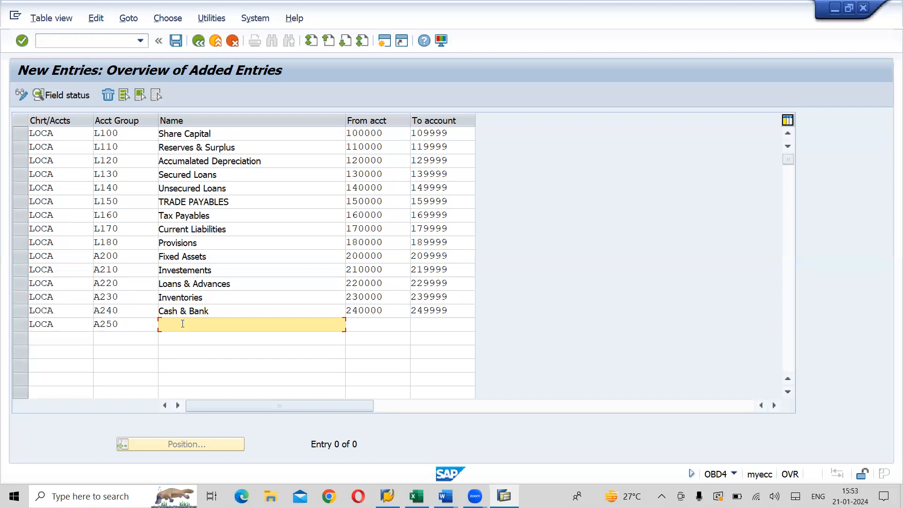
type("Tra")
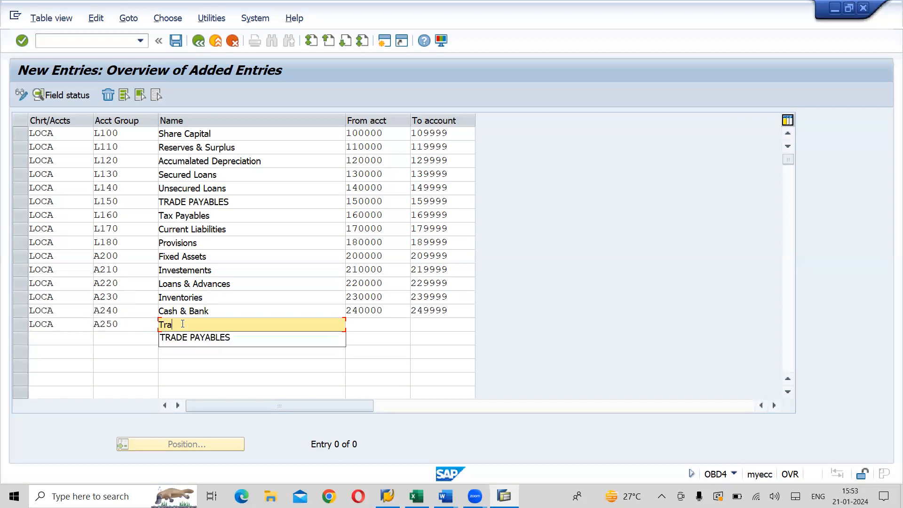
type("de")
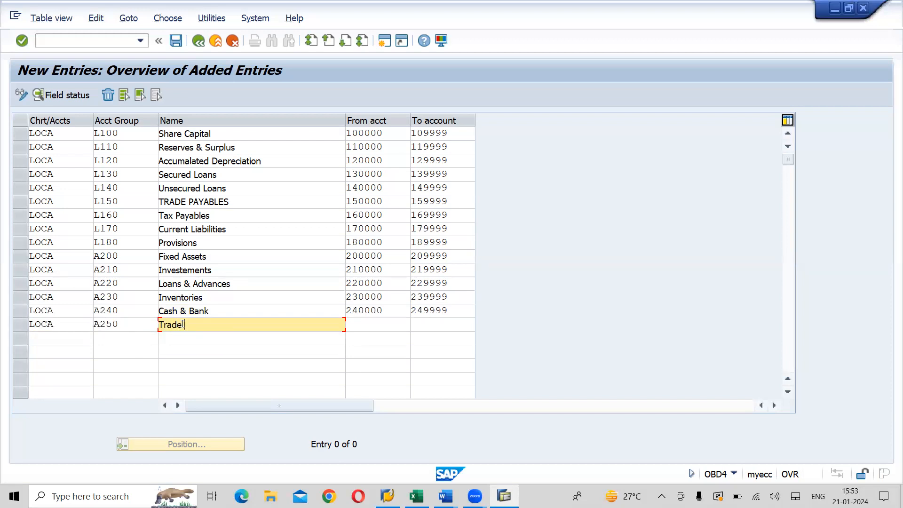
type(" Receivables")
Set the account range of group A250 from 250000 to 259999
left_click(353, 320)
type("25")
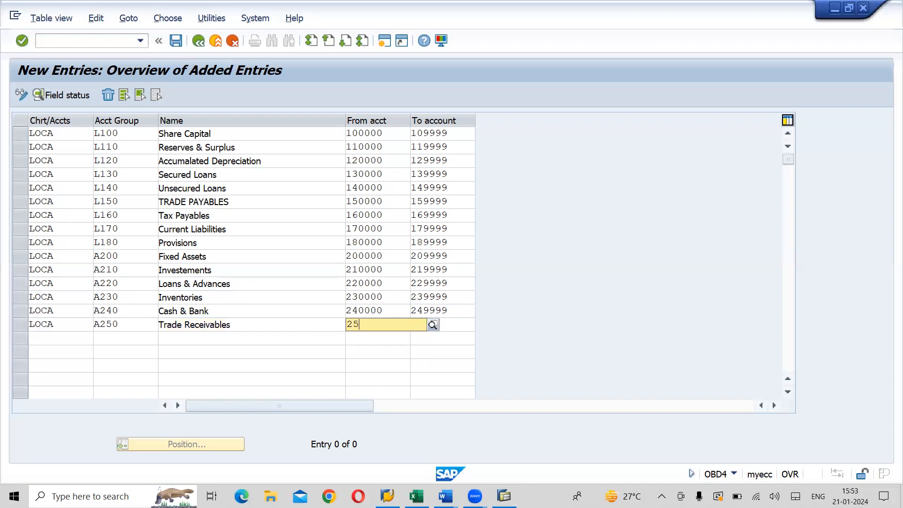
type("0000")
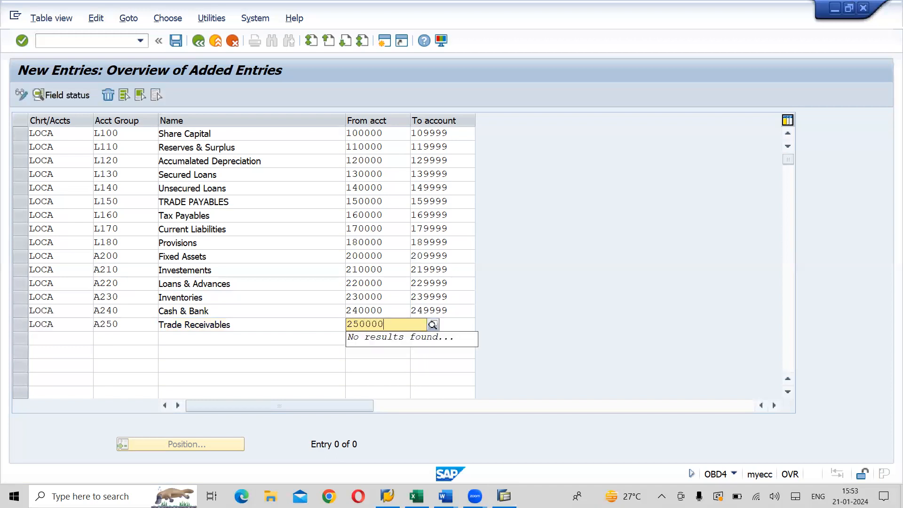
left_click(451, 322)
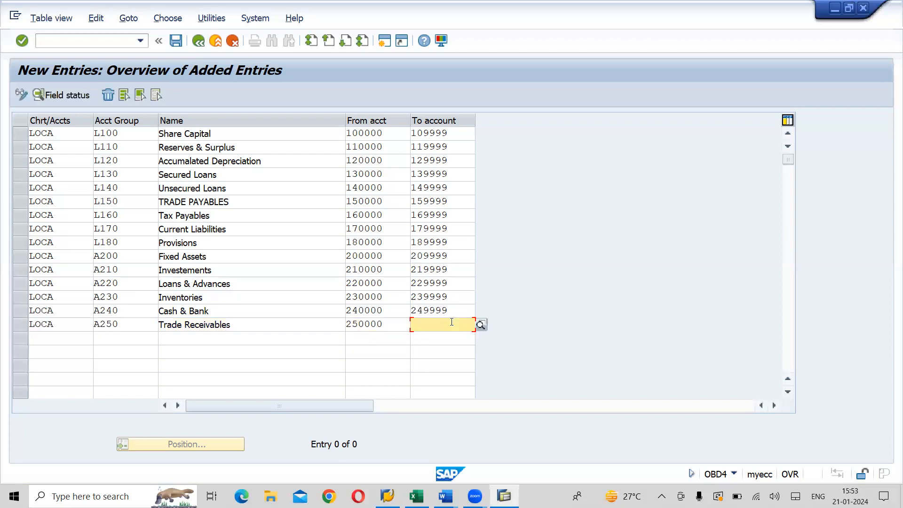
type("259999")
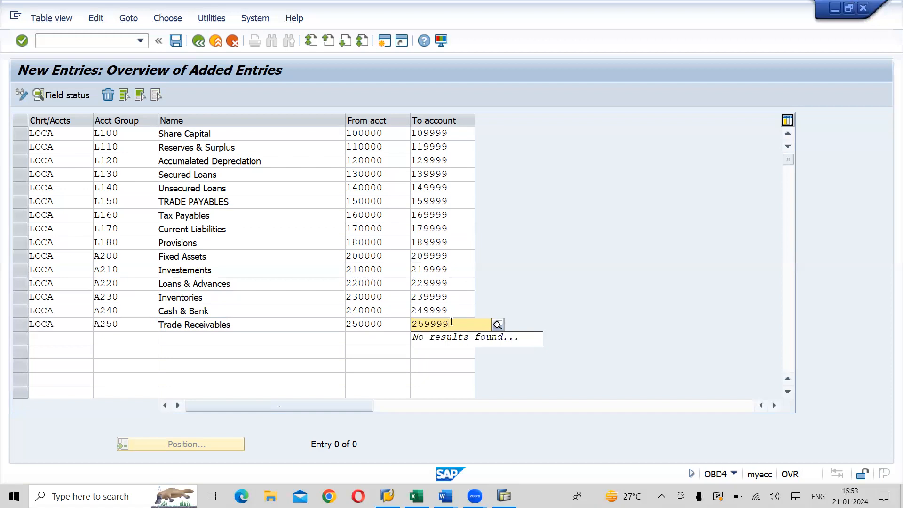
Add account group A260 for chart of accounts LOCA and name it Tax Receivables
left_click(47, 339)
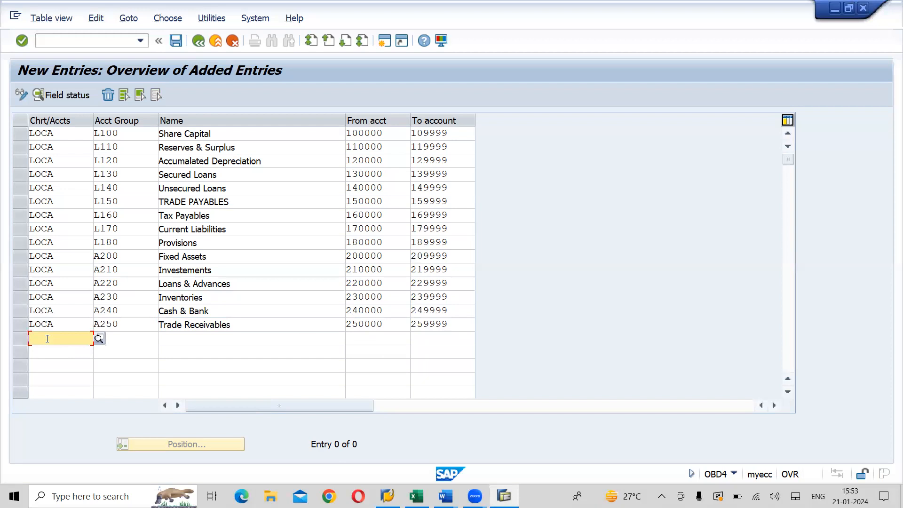
type("LOCA")
left_click(116, 340)
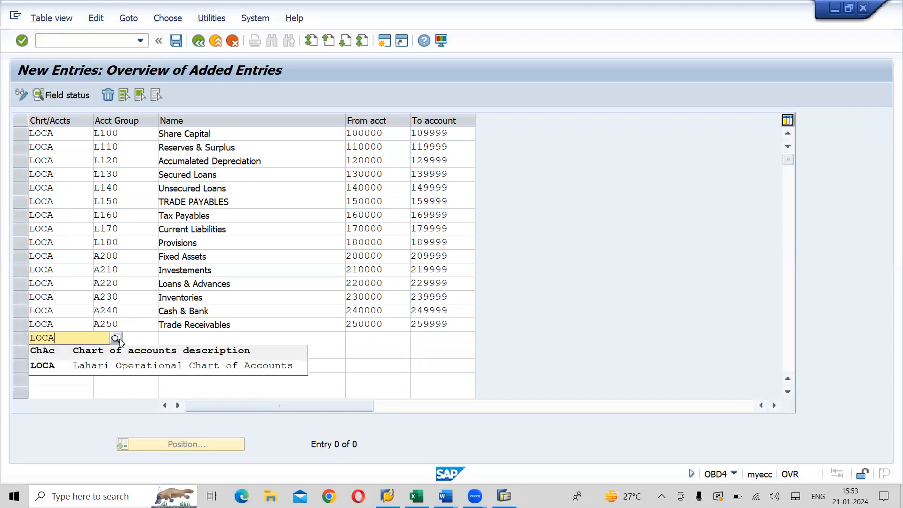
left_click(113, 368)
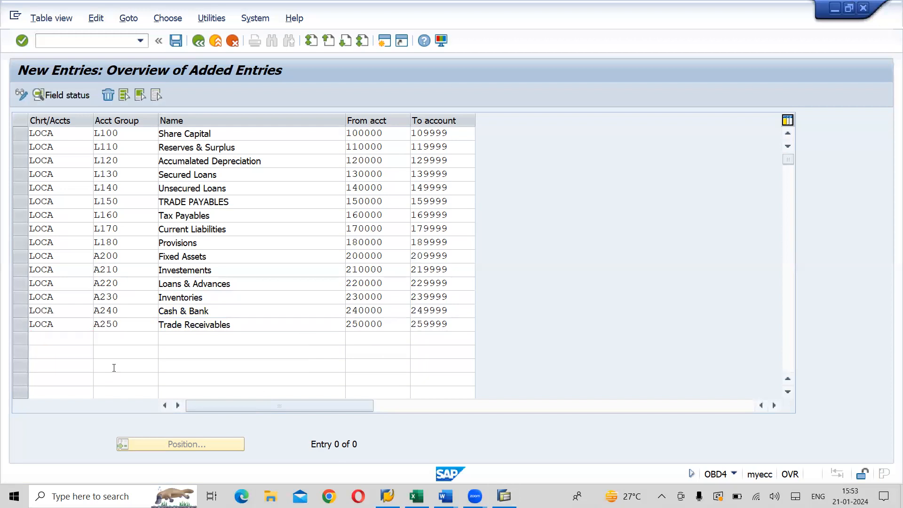
left_click(119, 336)
type("A26")
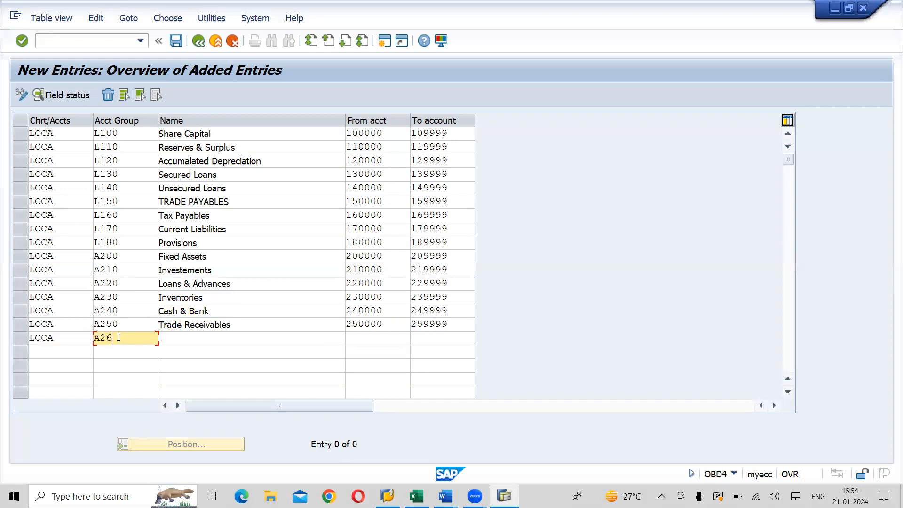
type("0")
left_click(194, 337)
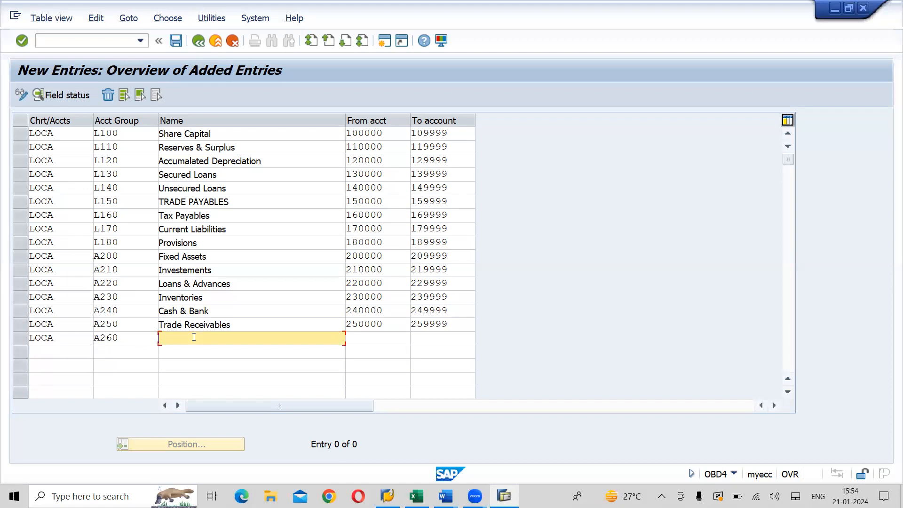
type("ta")
key("BackSpace")
key("BackSpace")
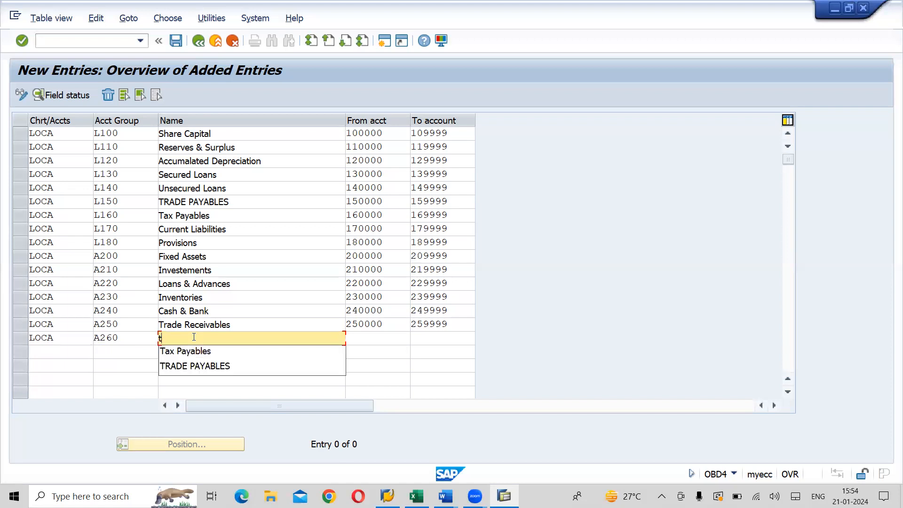
type("Tax R")
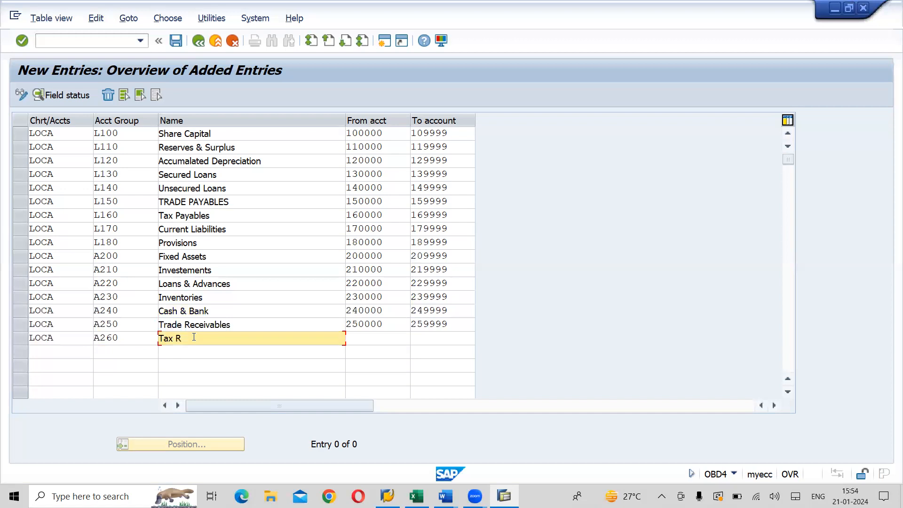
type("eceivables")
Set the account range of group A260 from 260000 to 269999
key("Tab")
type("260000")
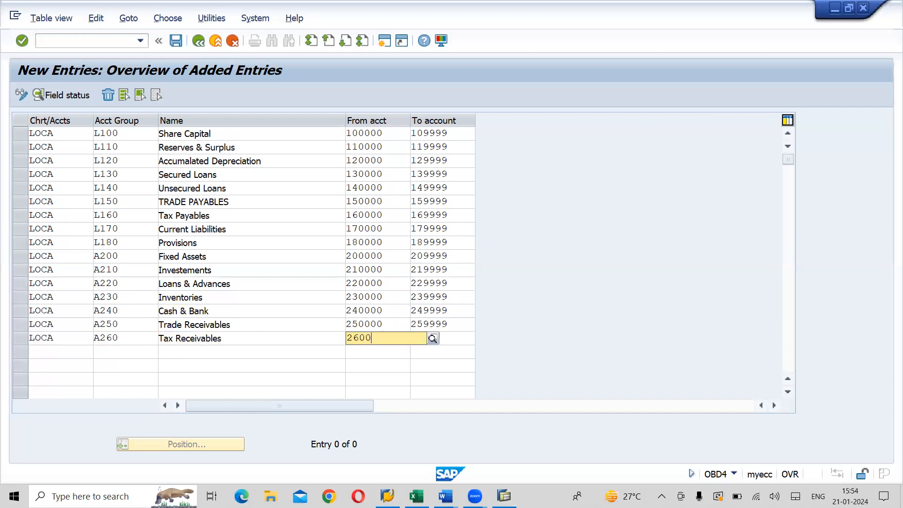
key("Return")
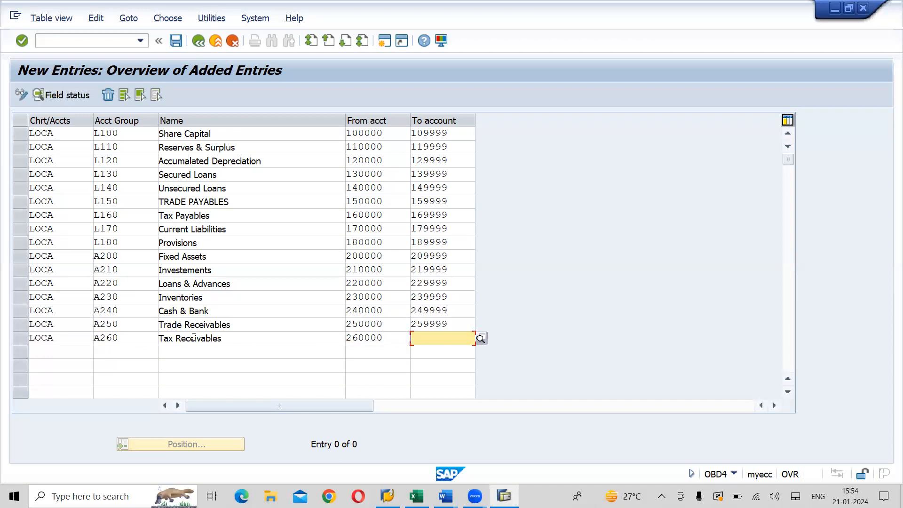
type("269999")
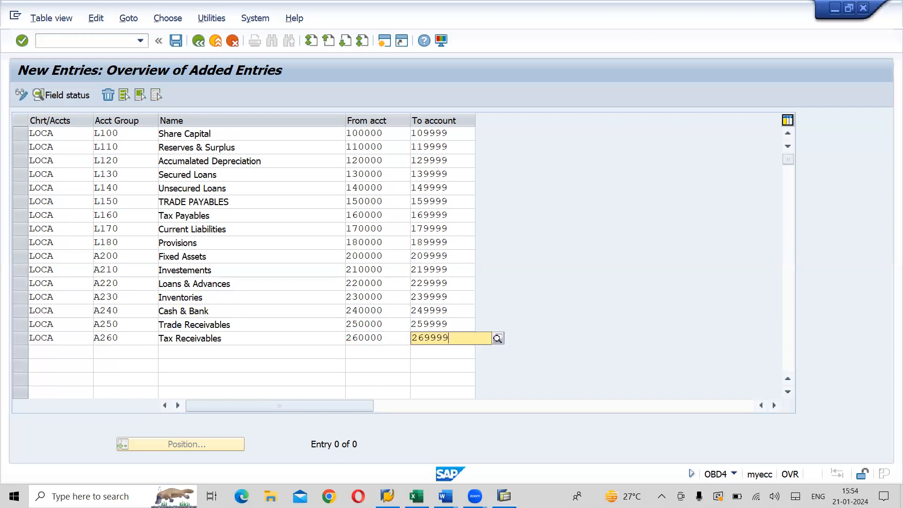
key("Return")
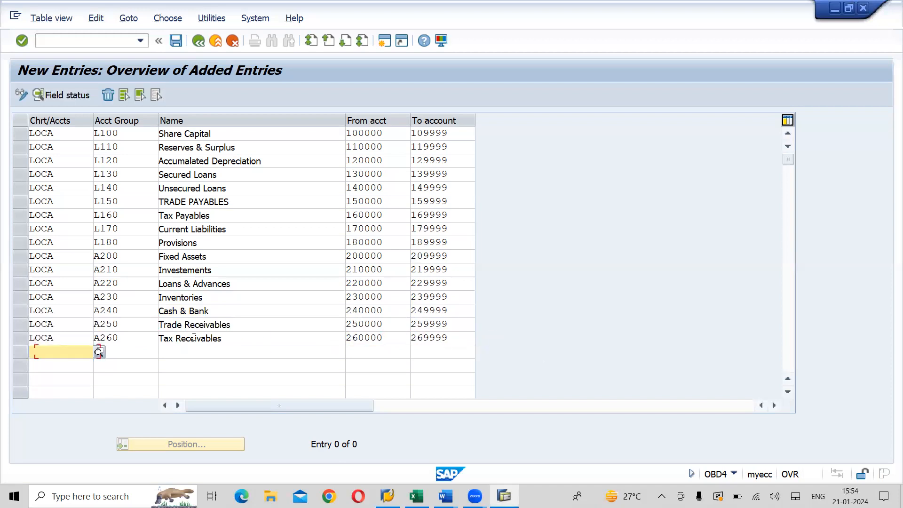
Add account group A270 for chart of accounts LOCA and name it Current Assets
type("LOCA")
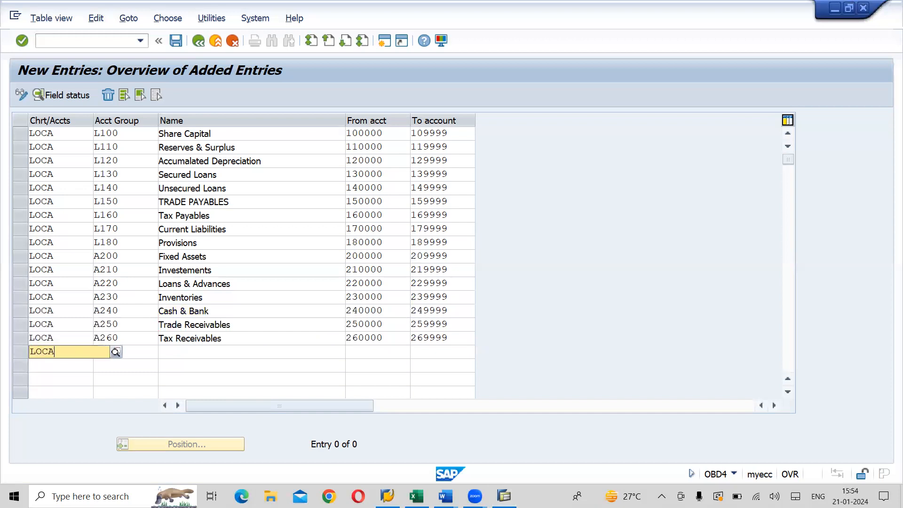
key("Down")
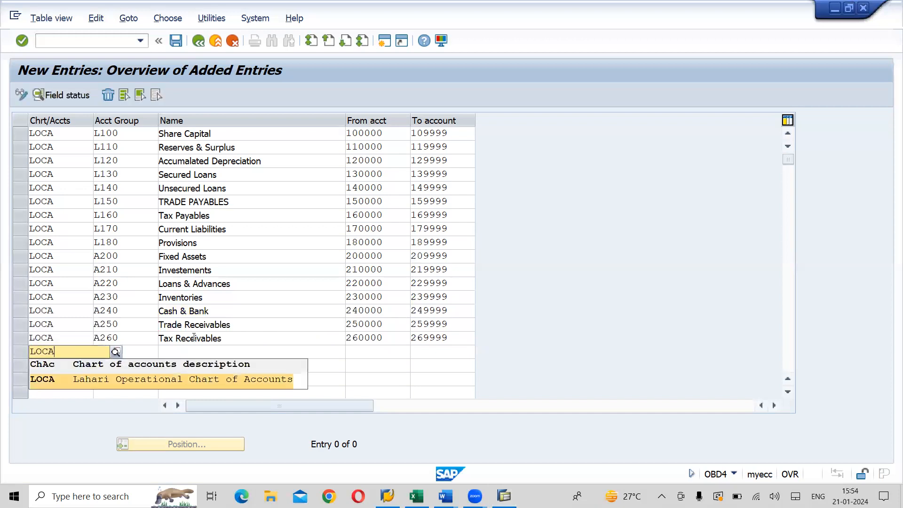
key("Tab")
type("A")
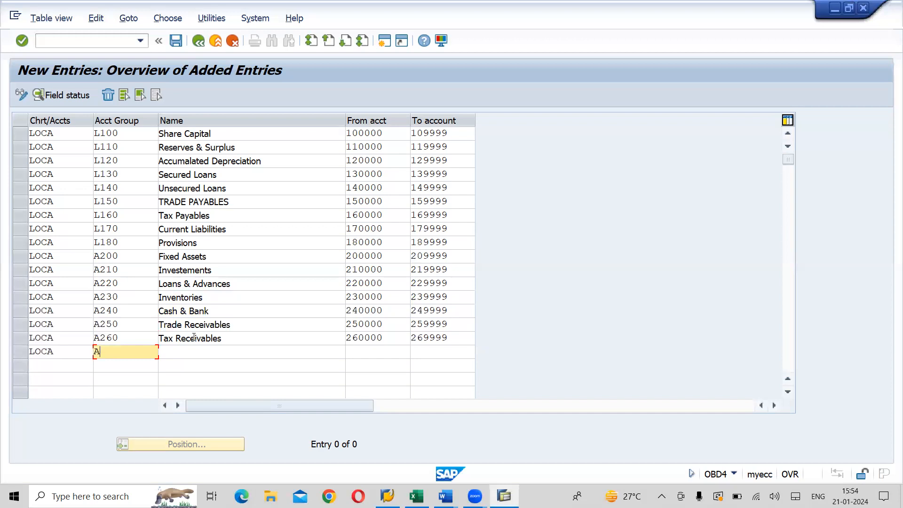
type("270")
key("Tab")
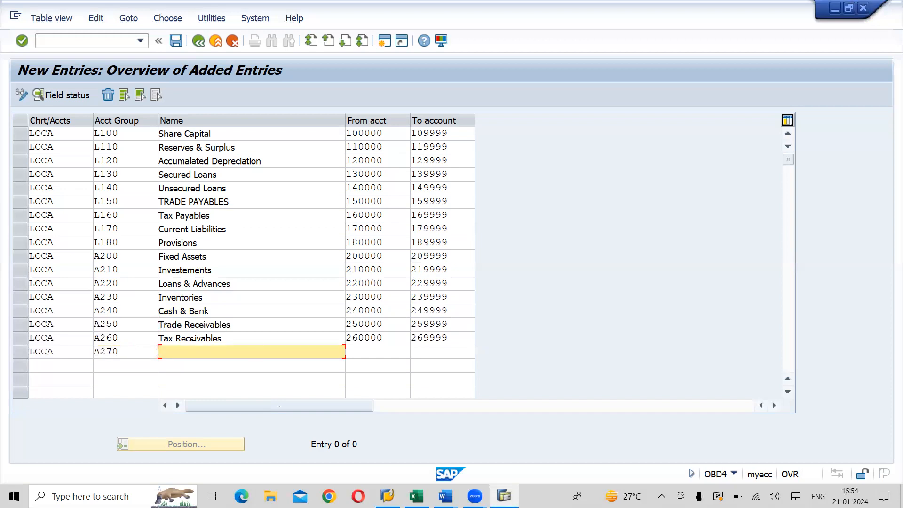
type("Curren")
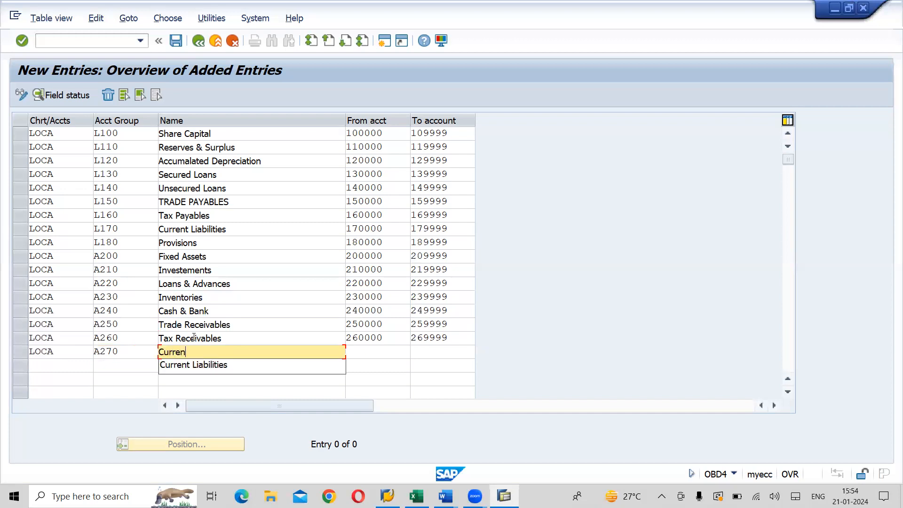
type("t Assets")
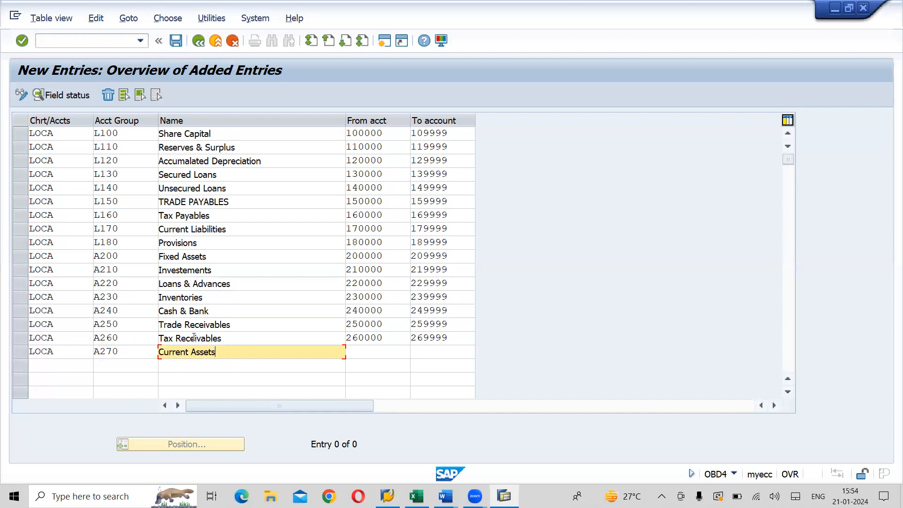
Set the account range of group A270 from 270000 to 279999
key("Tab")
type("270000")
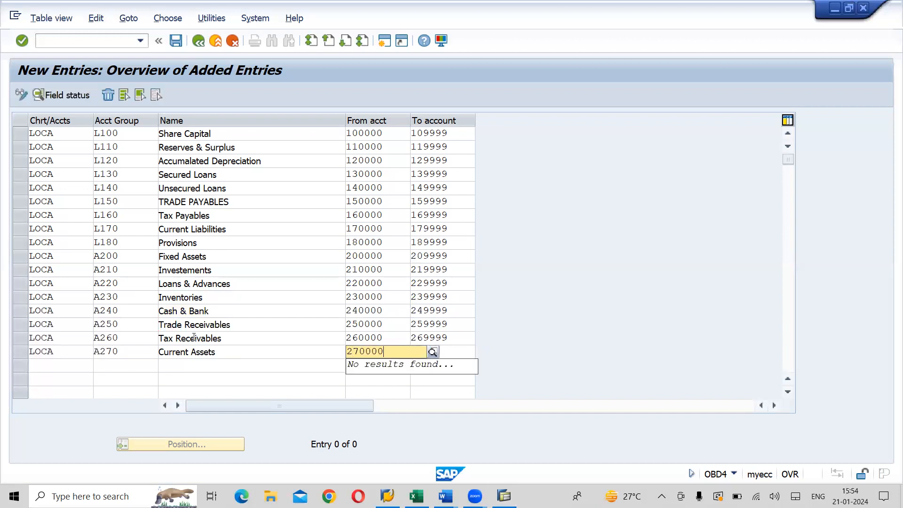
key("Tab")
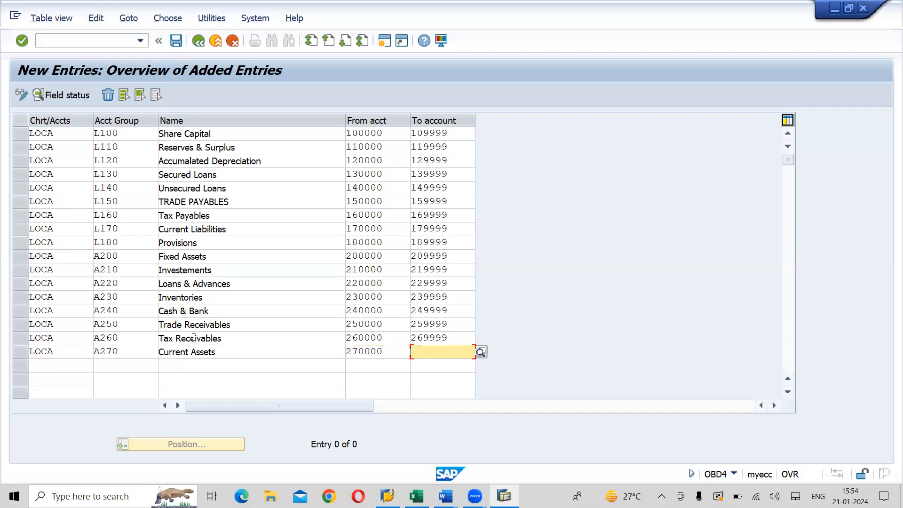
type("279999")
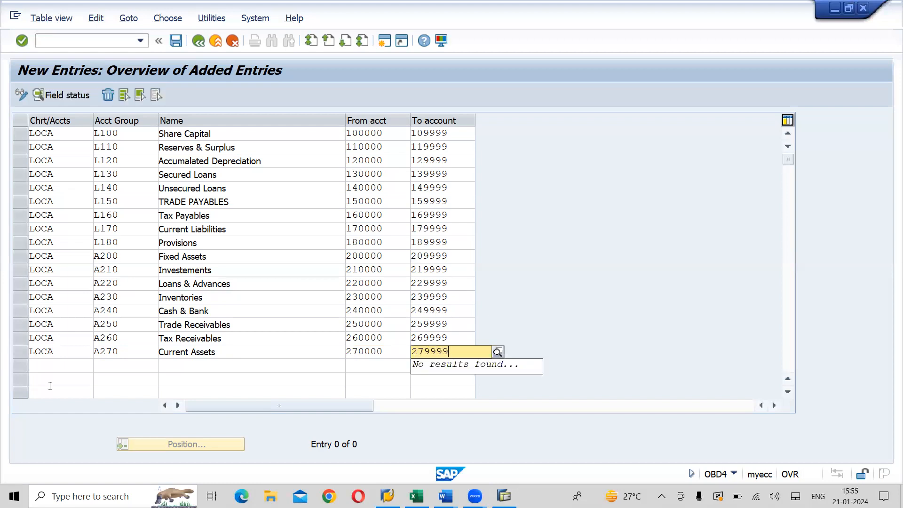
Add account group A280 for chart of accounts LOCA and name it Misc.Expenses W/Off
left_click(48, 365)
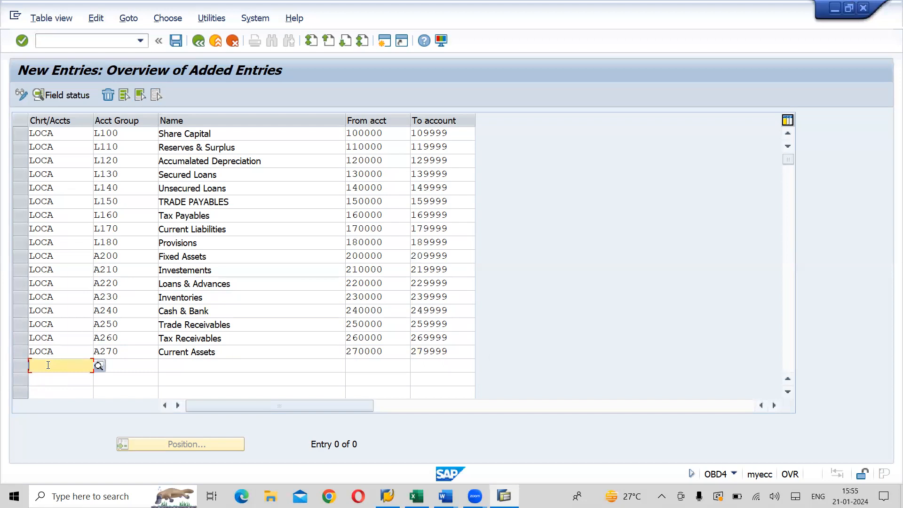
type("LOCA")
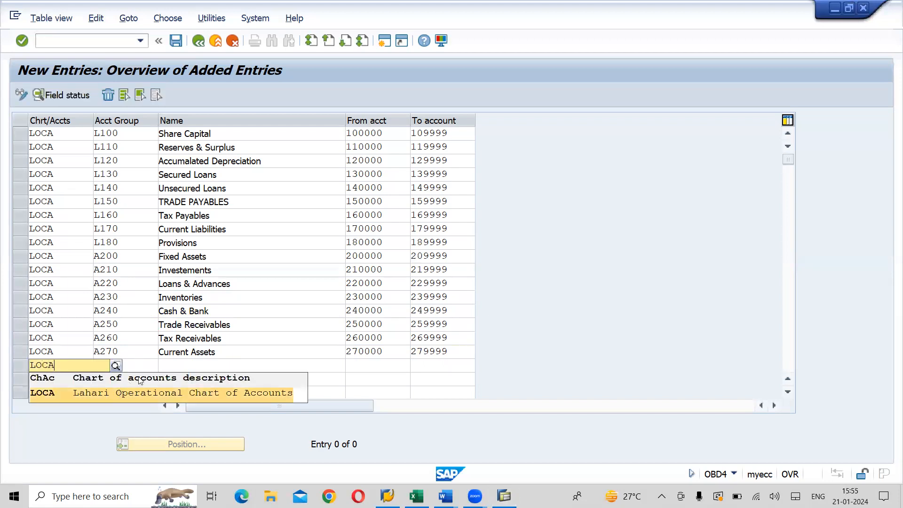
left_click(140, 393)
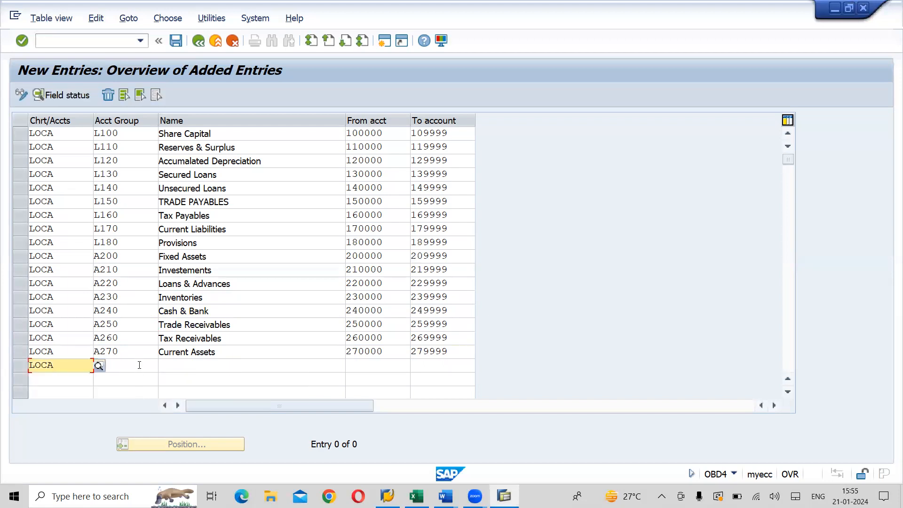
left_click(140, 365)
type("A280")
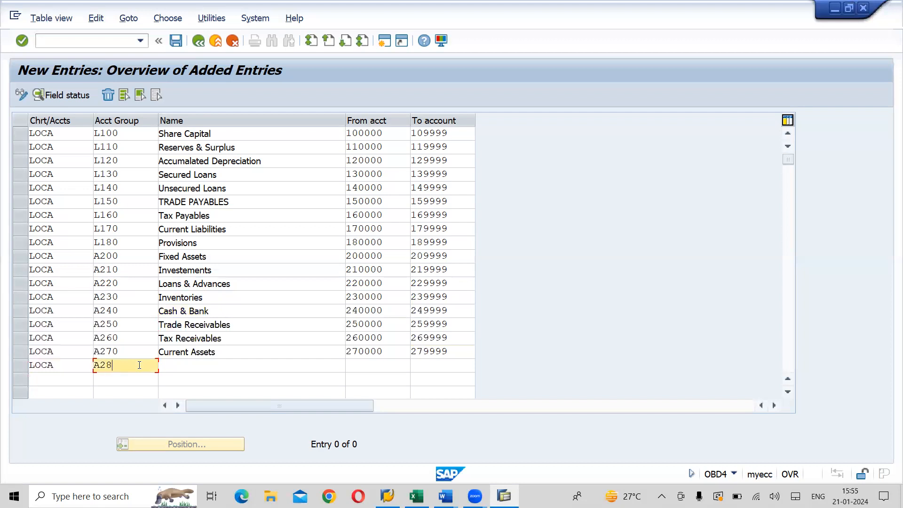
left_click(191, 366)
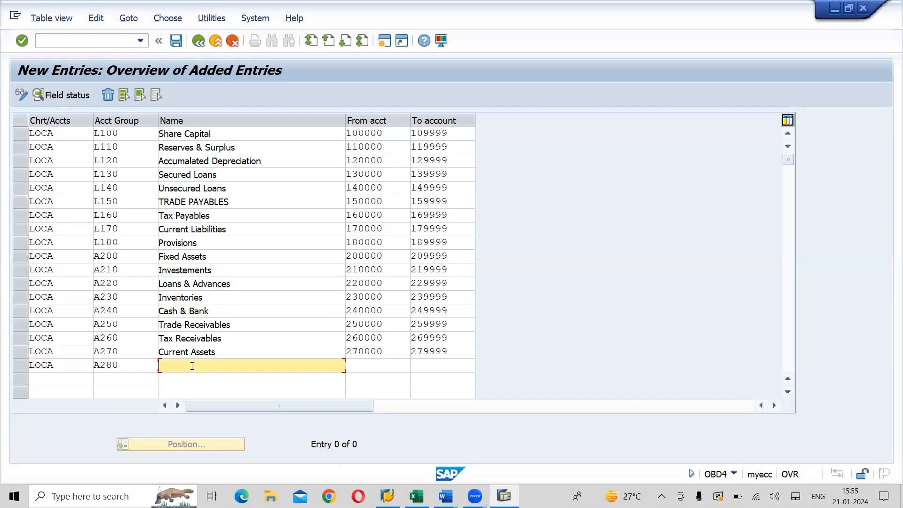
type("Mix")
type(".")
key("BackSpace")
type("c.Expenses W/Off")
Set the account range of group A280 from 280000 to 289999 and confirm the entries
key("Tab")
type("29")
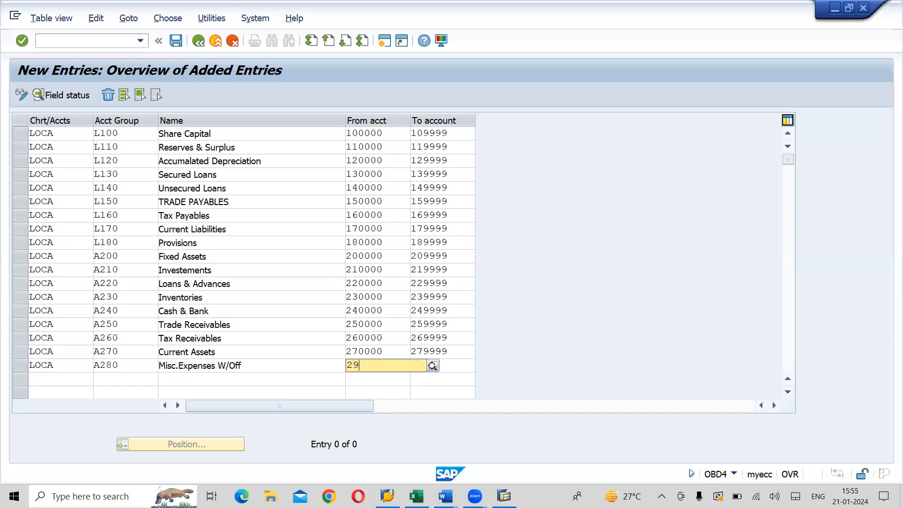
key("BackSpace")
type("80000")
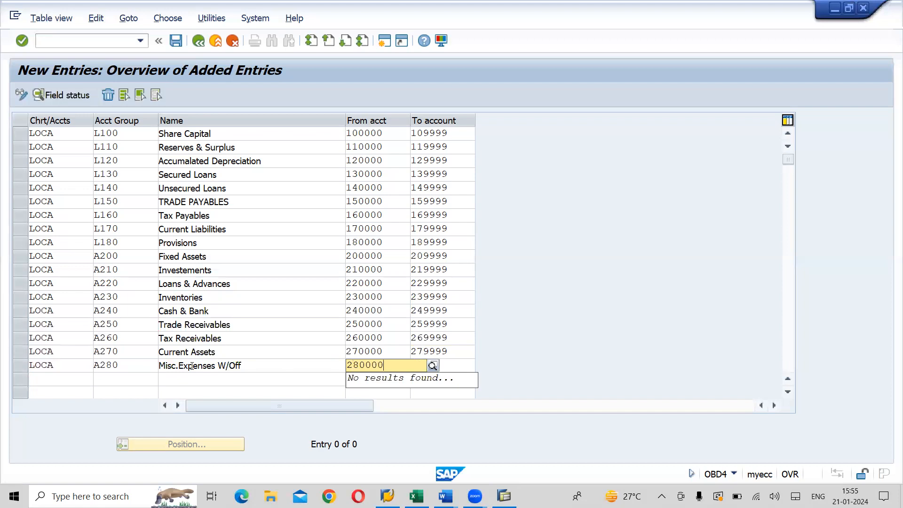
key("Return")
key("Tab")
type("289999")
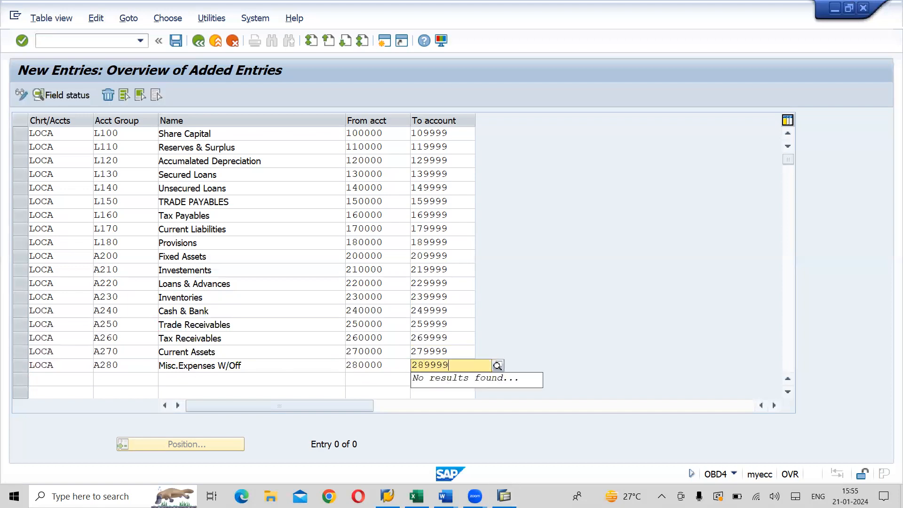
key("Return")
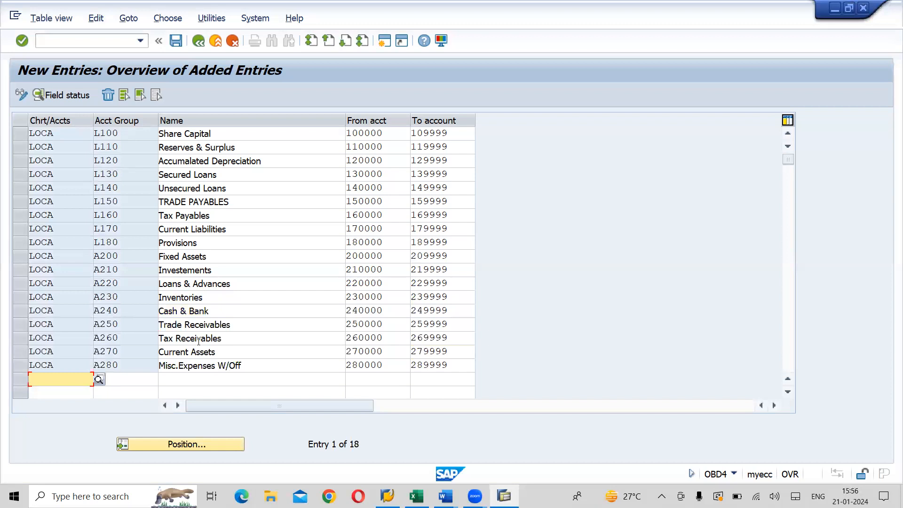
Add account group I300 for chart of accounts LOCA and name it Sales Revenue
key("alt+Tab")
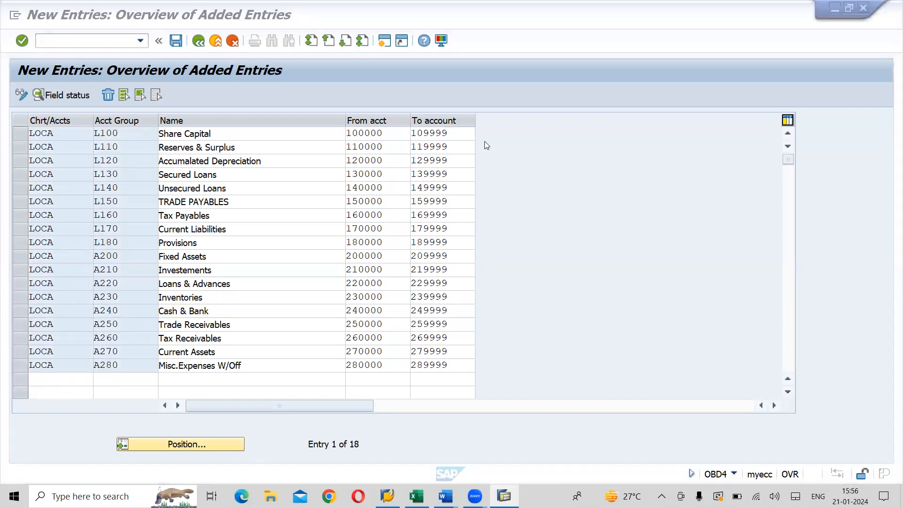
left_click(790, 392)
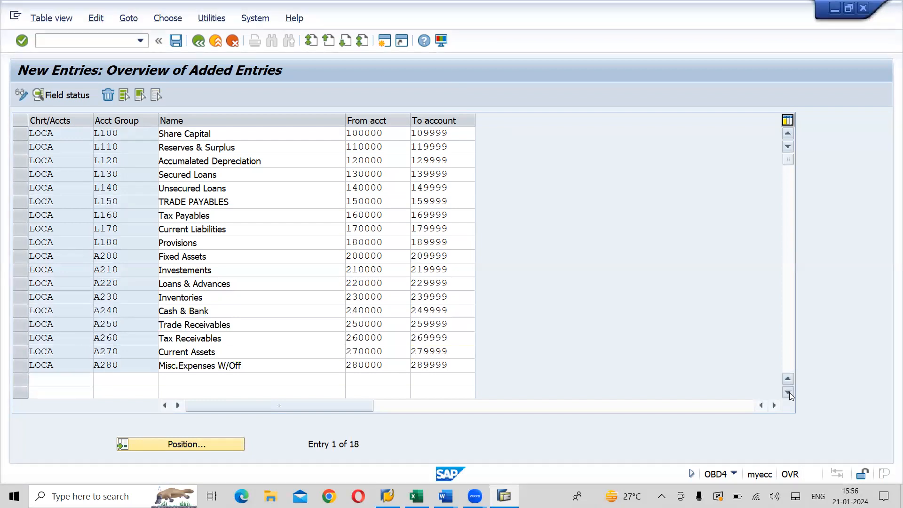
left_click(789, 392)
left_click(789, 392)
left_click(789, 392)
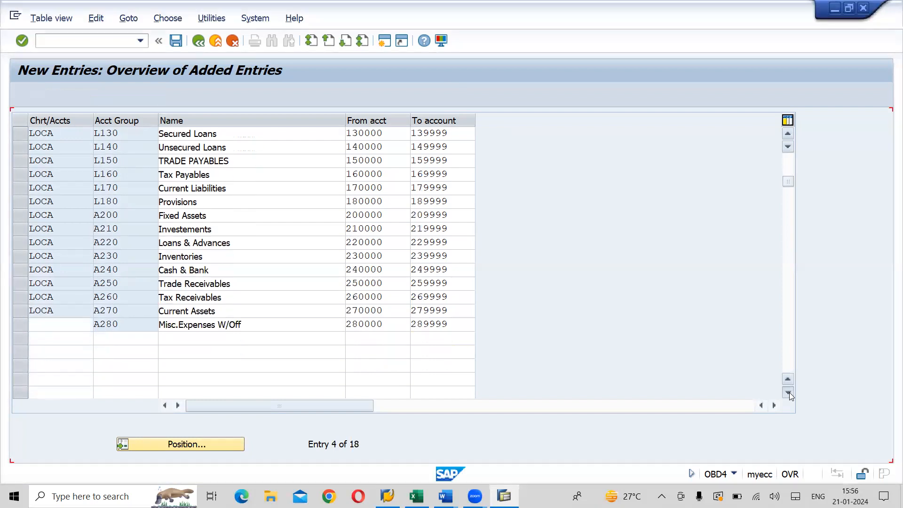
left_click(789, 392)
left_click(789, 392)
left_click(789, 392)
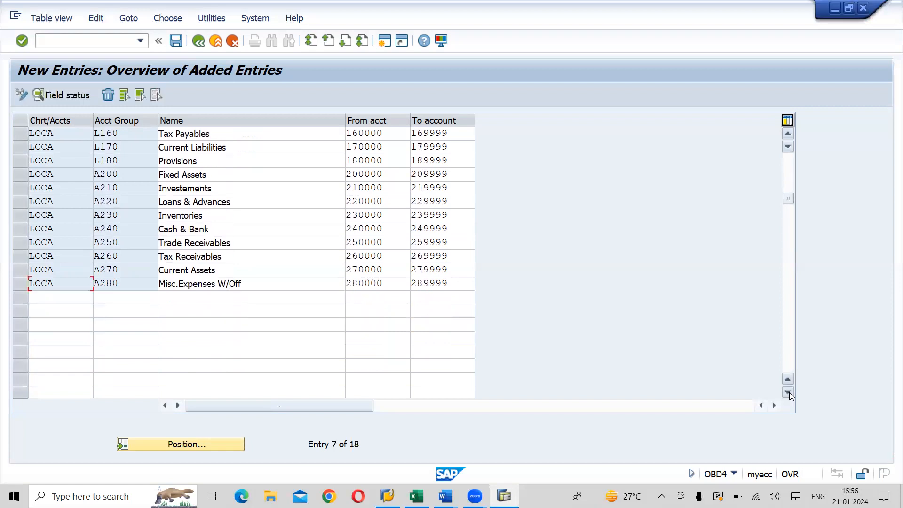
left_click(790, 392)
left_click(789, 392)
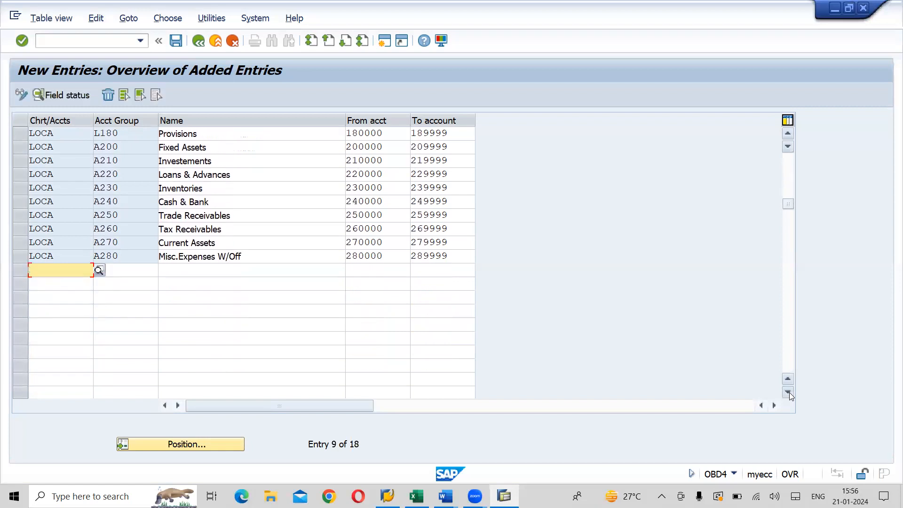
left_click(789, 392)
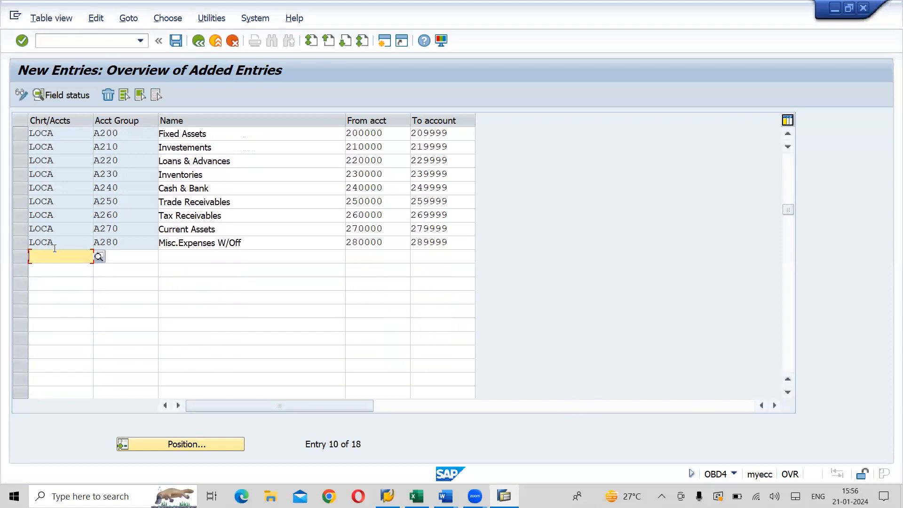
type("LOCA")
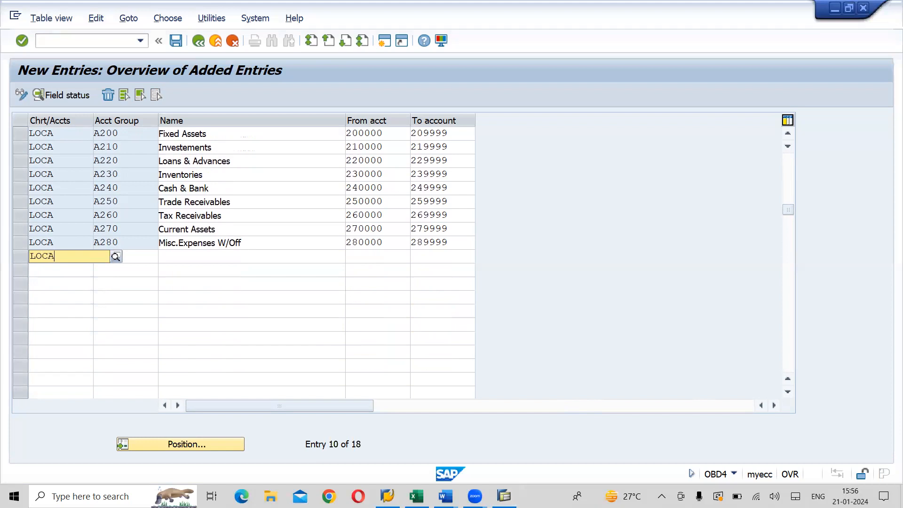
left_click(105, 285)
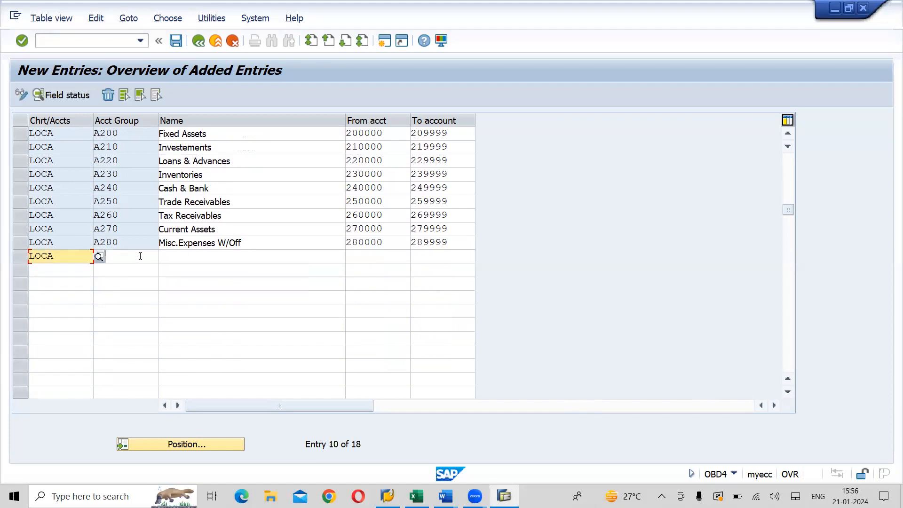
left_click(140, 255)
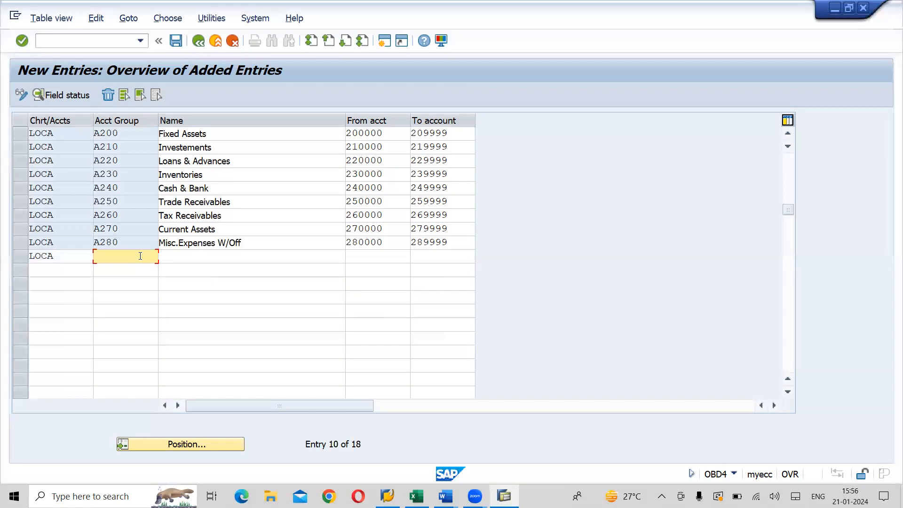
type("I300")
left_click(197, 257)
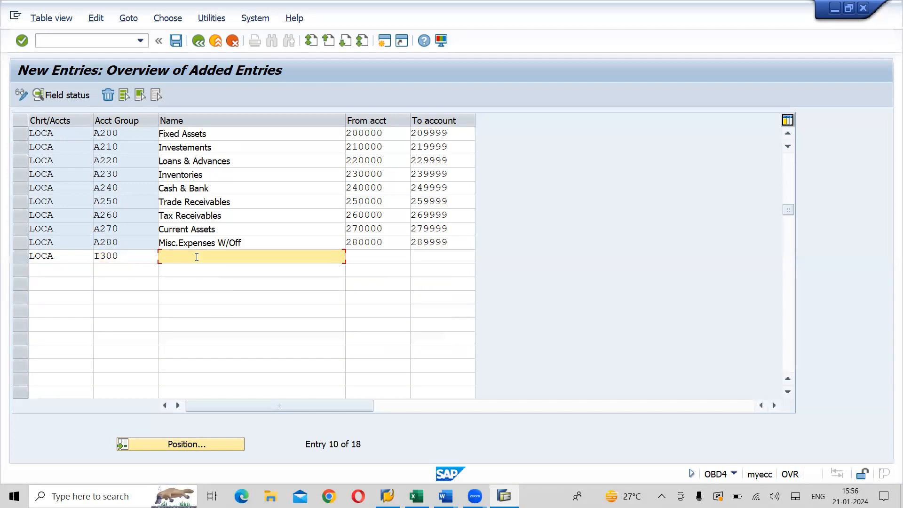
type("Sales Revenue")
Set the account range of group I300 from 300000 to 309999
key("Tab")
type("300000")
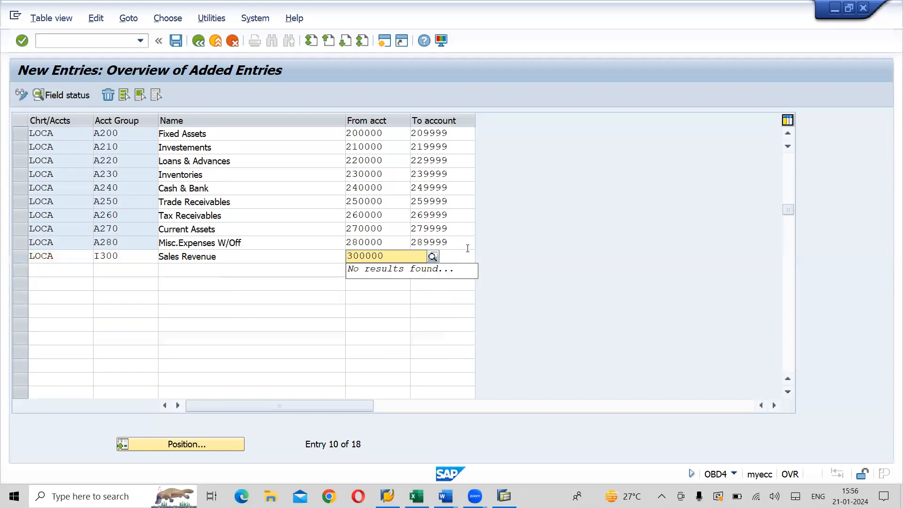
left_click(462, 252)
type("309999")
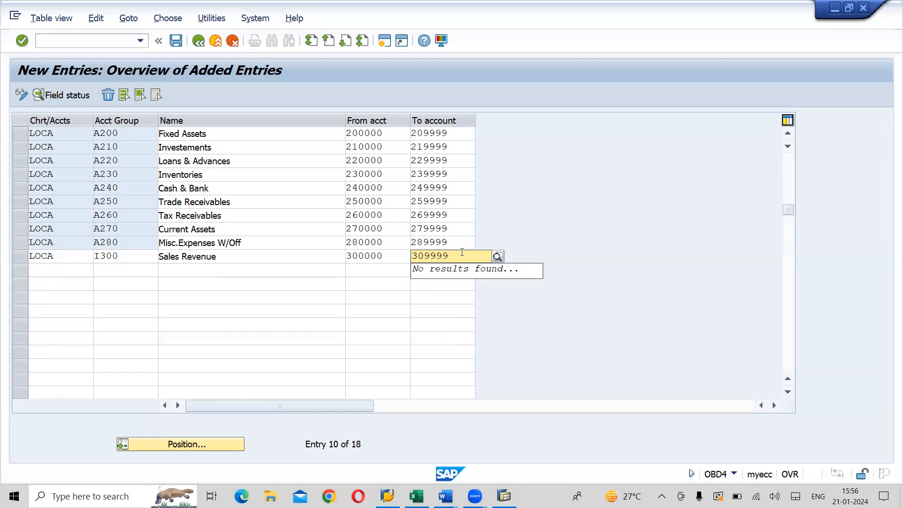
Add account group I310 for chart of accounts LOCA and name it Sales Deductions
left_click(51, 270)
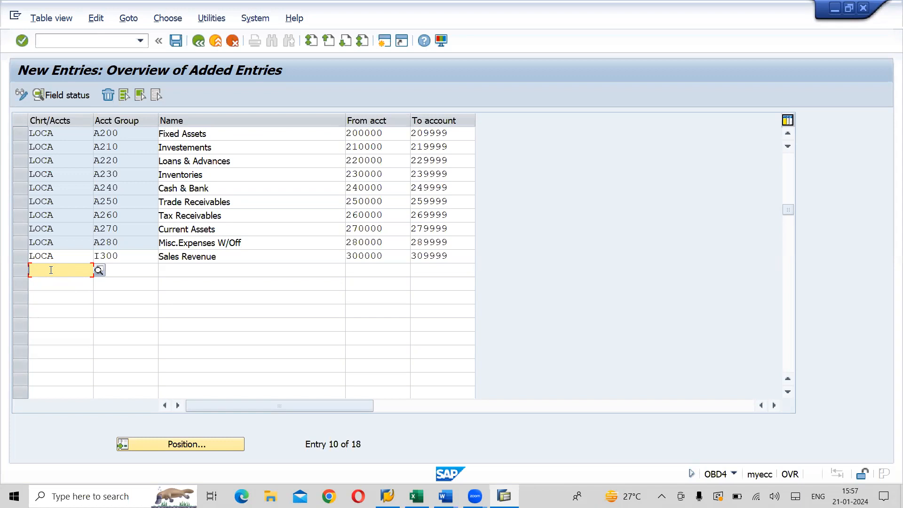
type("LOCA")
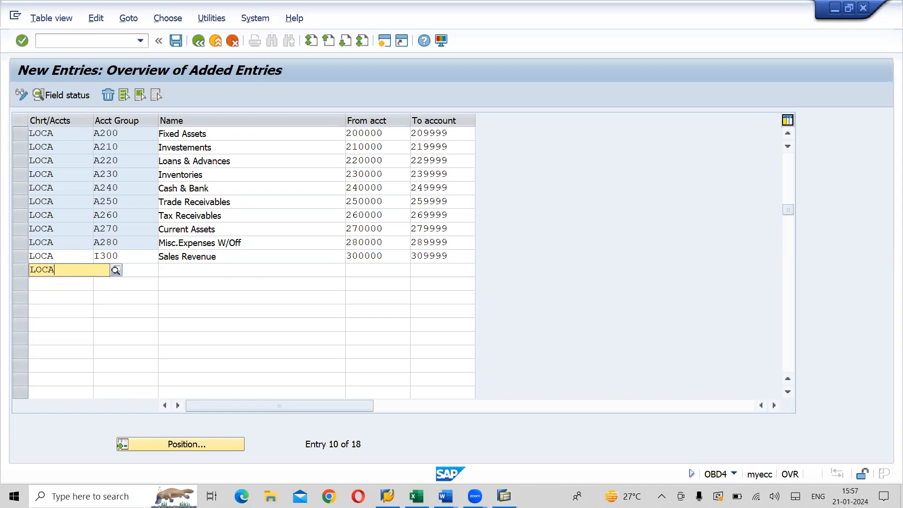
key("Tab")
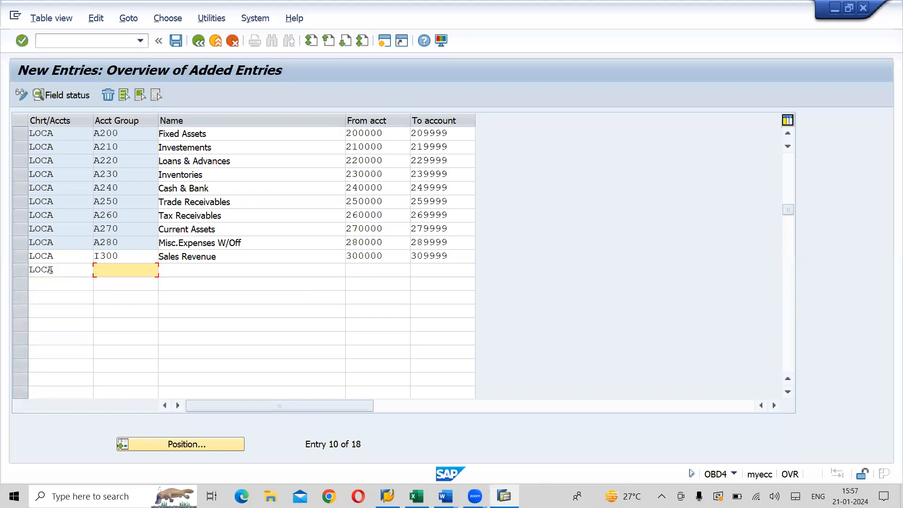
type("I310")
key("Tab")
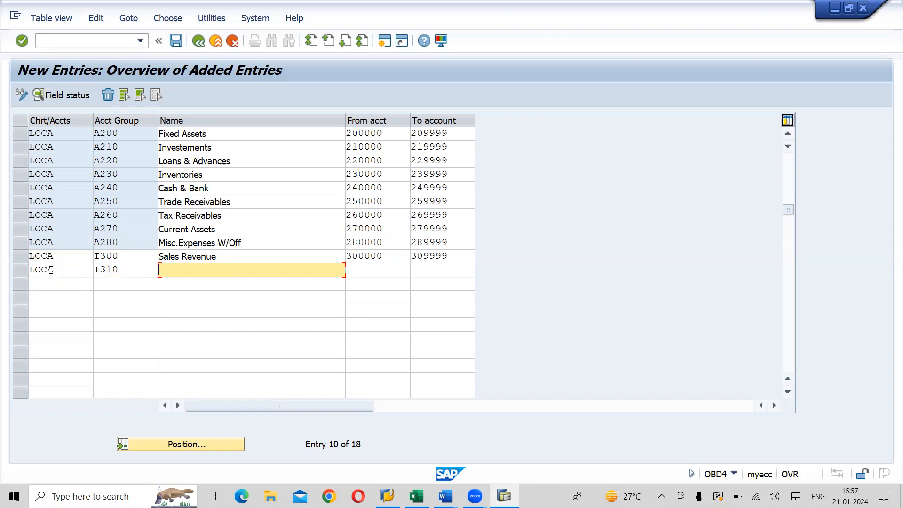
type("Sales Deductions")
Set the account range of group I310 from 310000 to 319999
key("Tab")
type("310000")
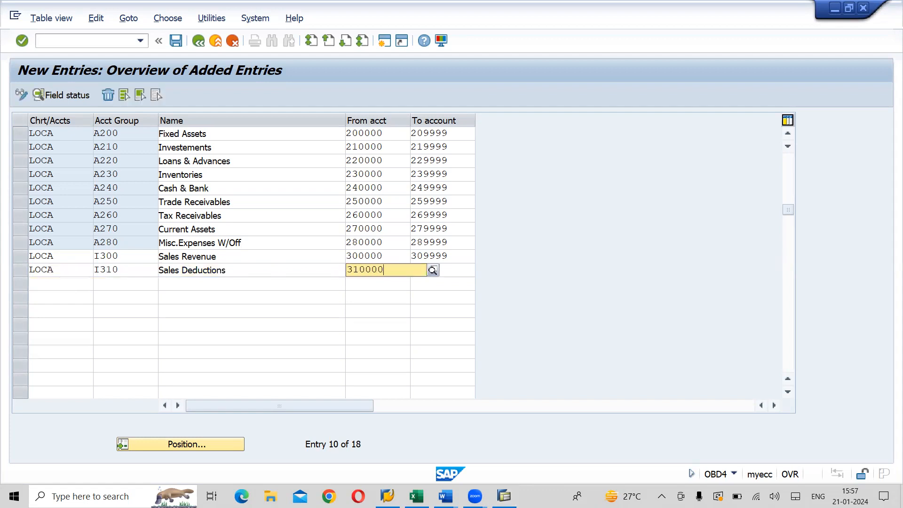
key("Tab")
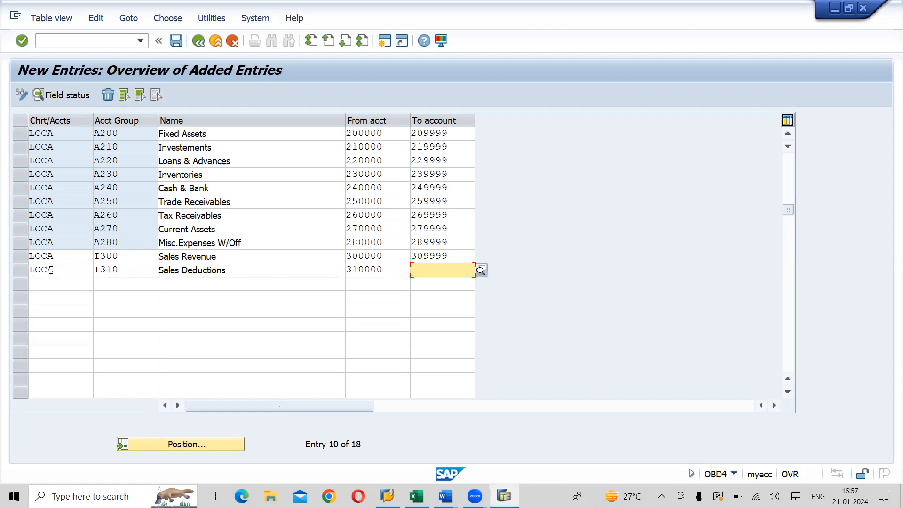
type("319")
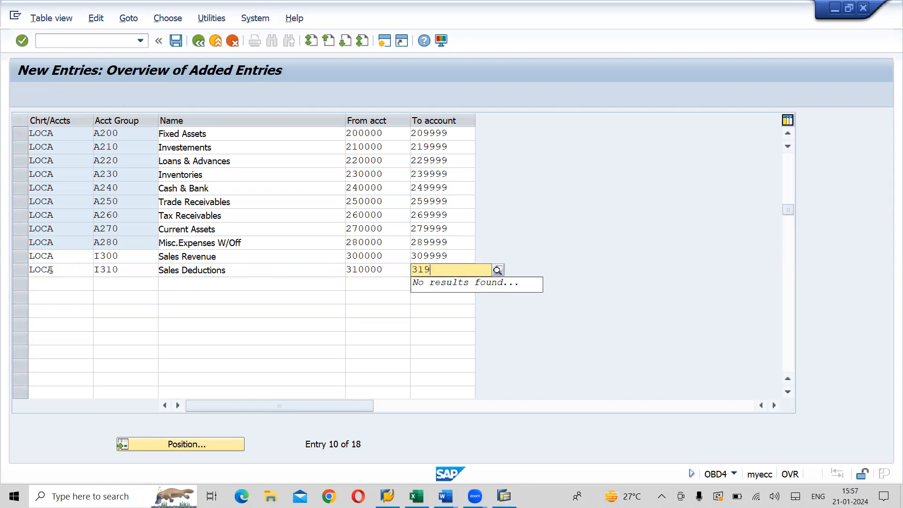
type("999")
key("Tab")
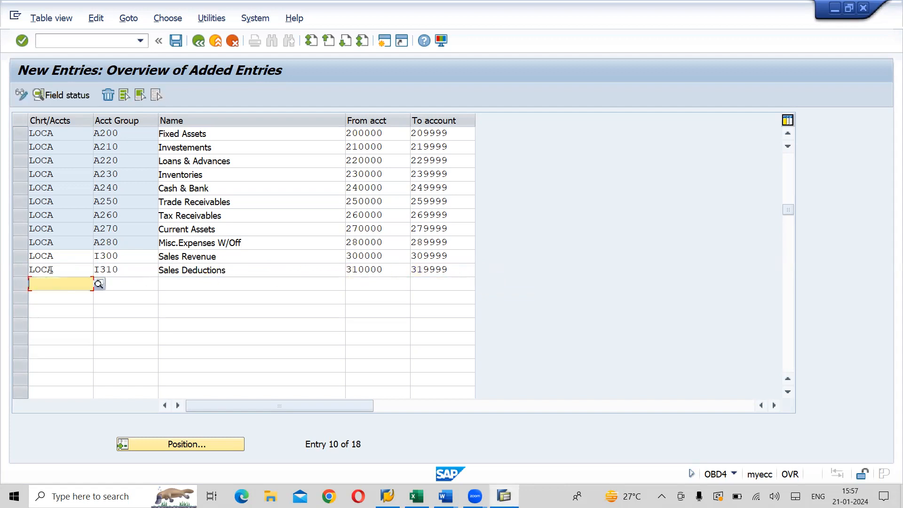
Add account group I320 for chart of accounts LOCA and name it Other Incomes
type("LOCA")
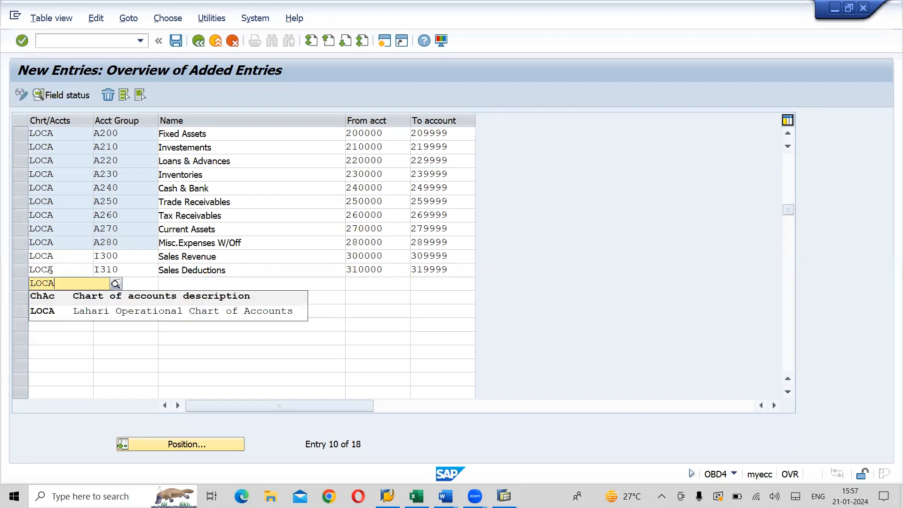
key("Tab")
type("I")
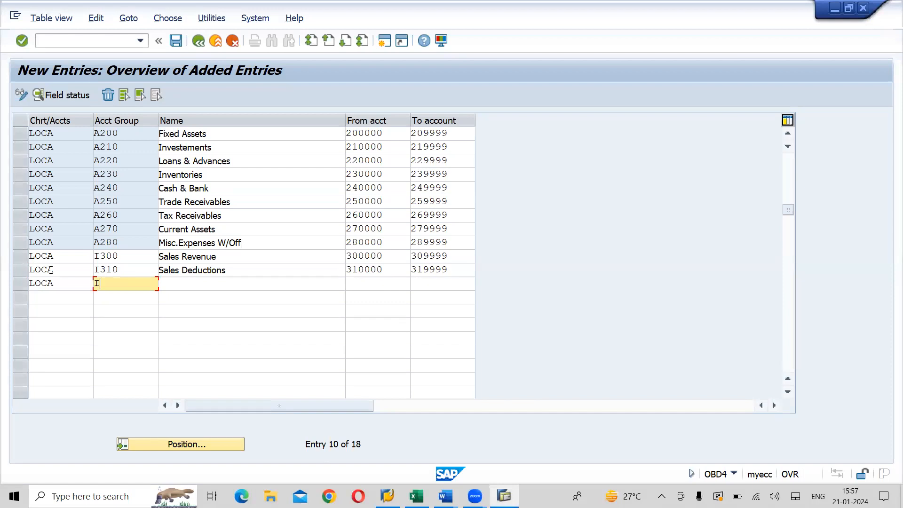
type("320")
key("Tab")
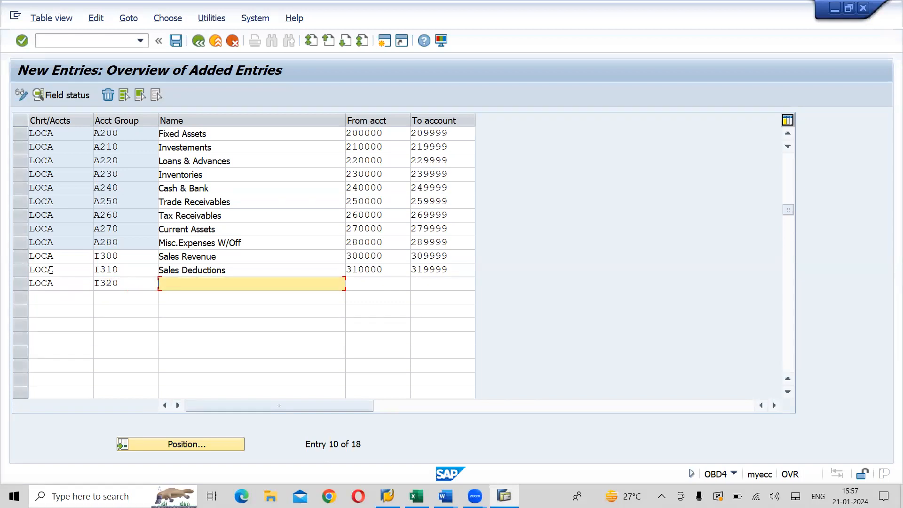
type("Other Invo")
key("BackSpace")
key("BackSpace")
type("comes")
Set the account range of group I320 from 320000 to 329999
key("Tab")
type("32")
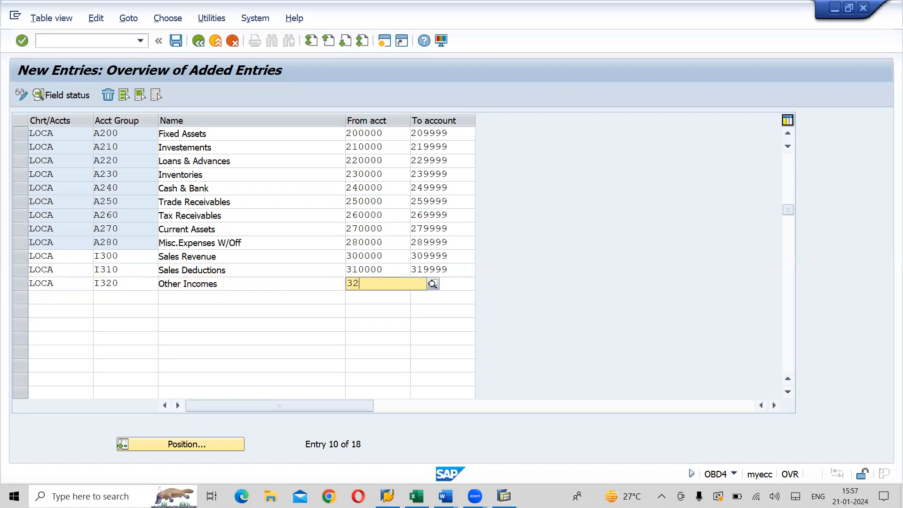
type("0000")
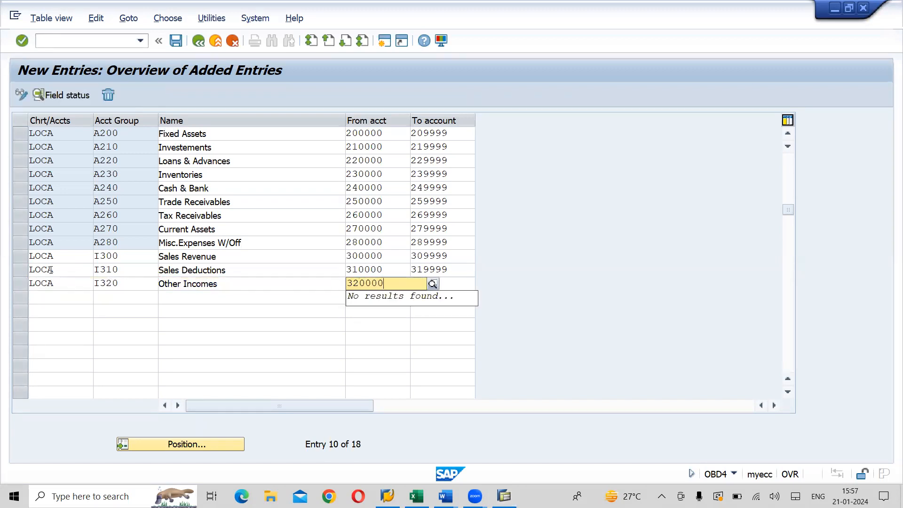
key("Tab")
type("329999")
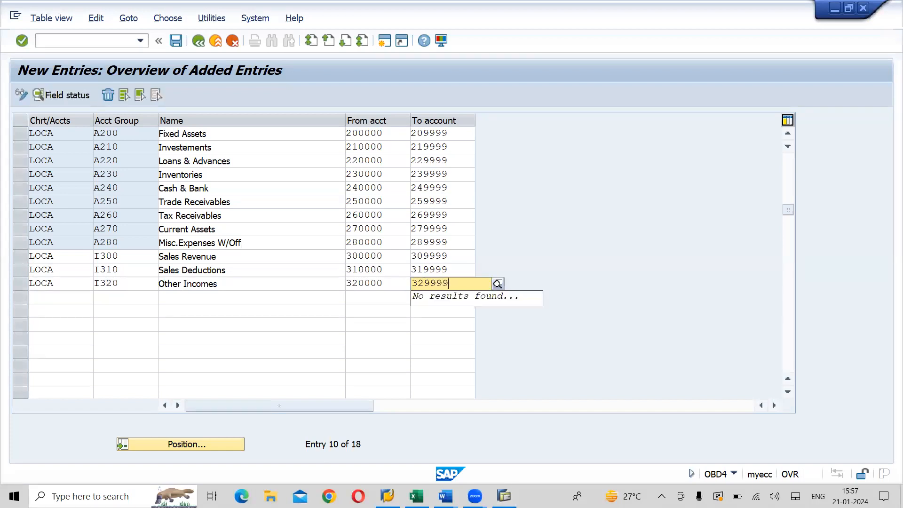
key("Tab")
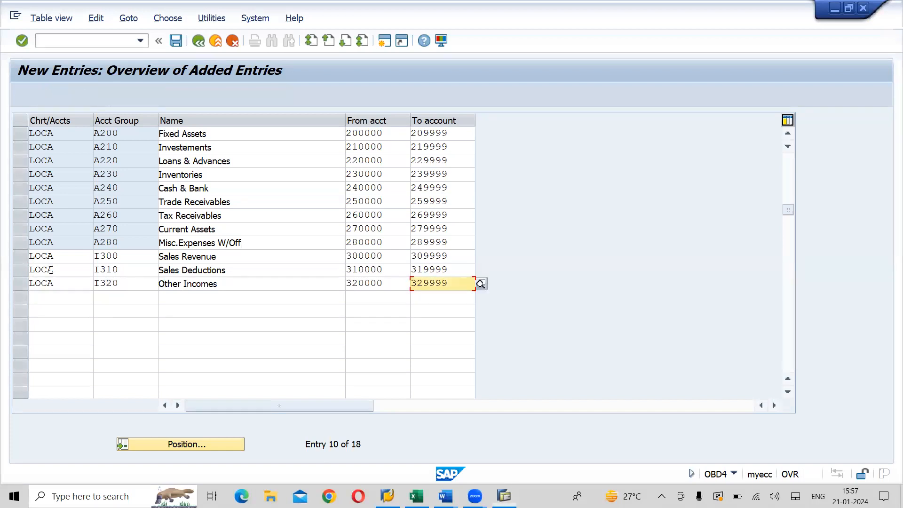
Add account group I330 for chart of accounts LOCA and name it Inc/Dec in Stocks
type("LOCA")
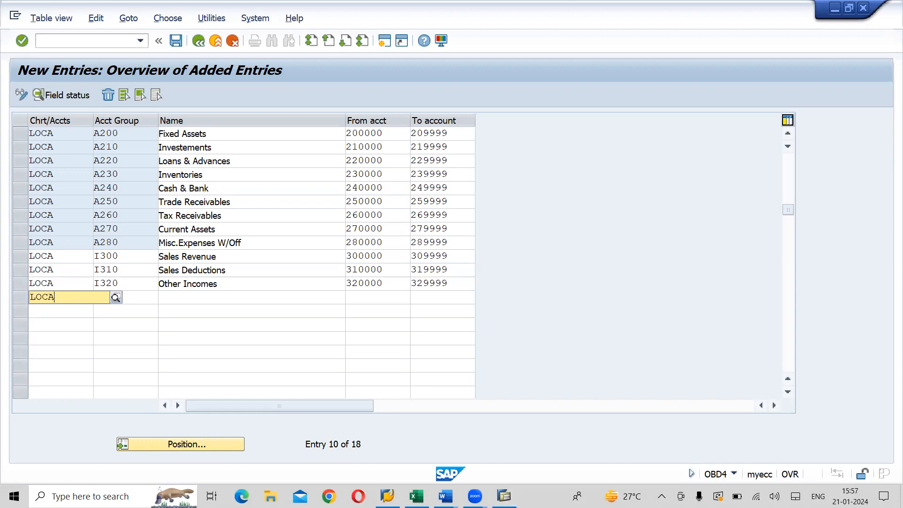
key("Down")
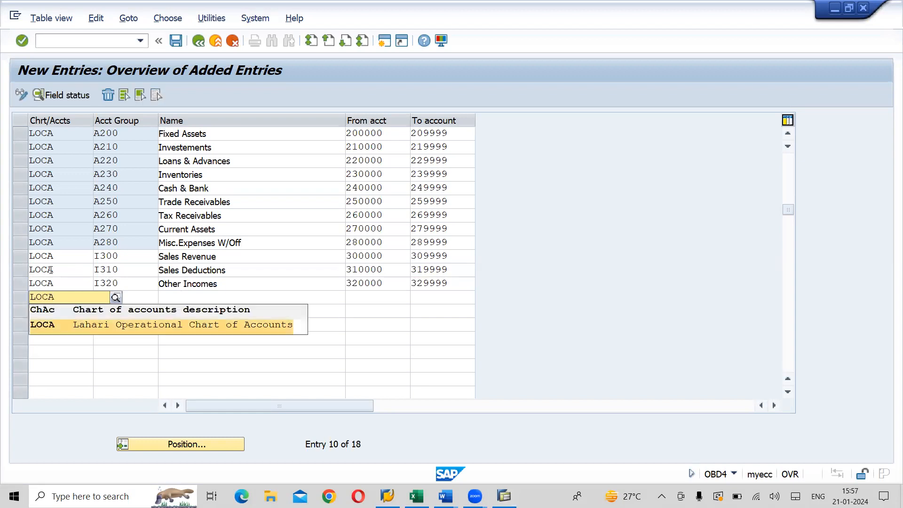
key("Tab")
type("I")
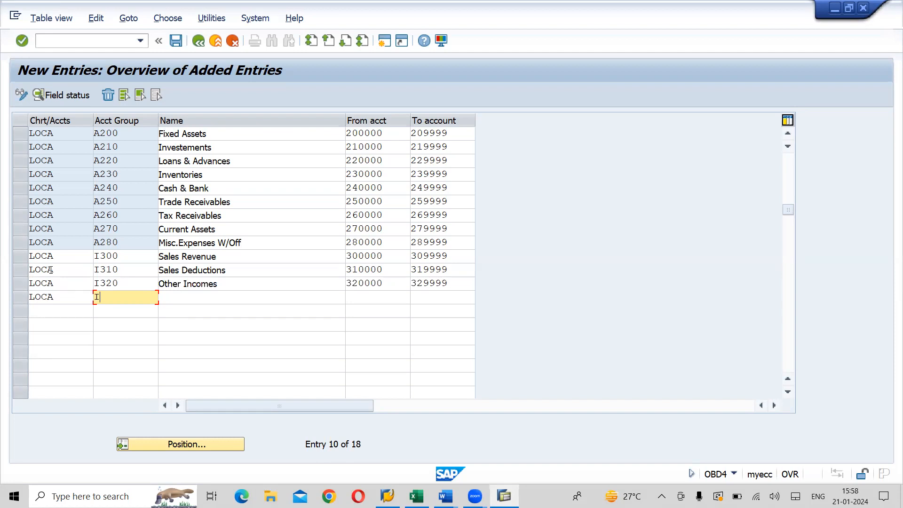
type("3")
type("30")
key("Tab")
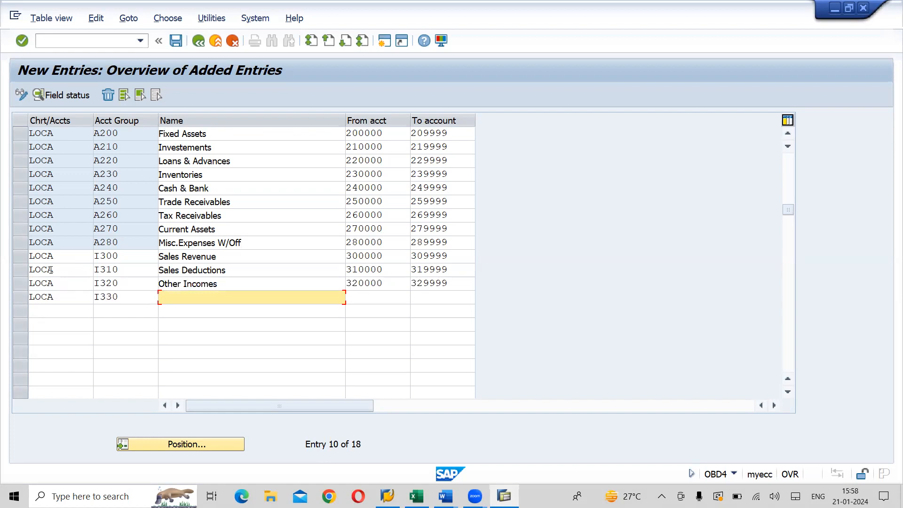
type("INC")
key("BackSpace")
key("BackSpace")
type("nc/d")
key("BackSpace")
type("Dec in Stocks")
Set the account range of group I330 from 330000 to 339999
key("Tab")
type("33")
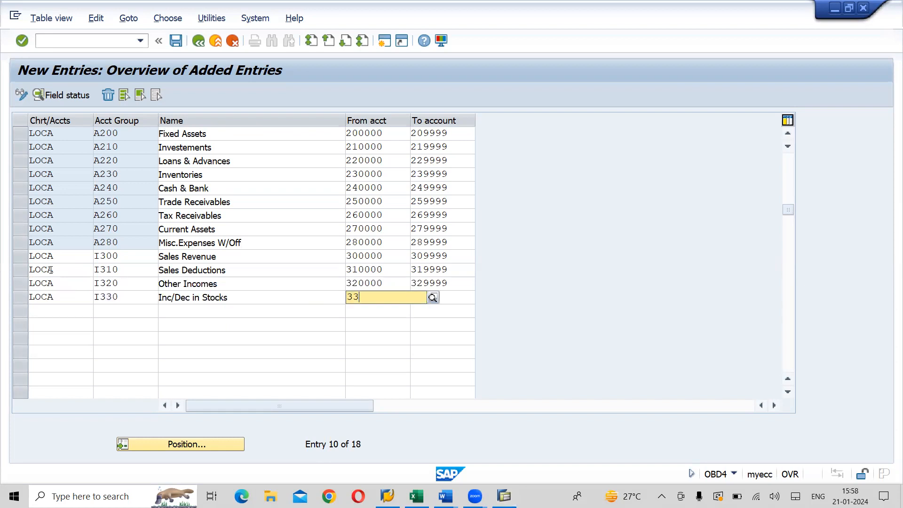
type("000")
type("0")
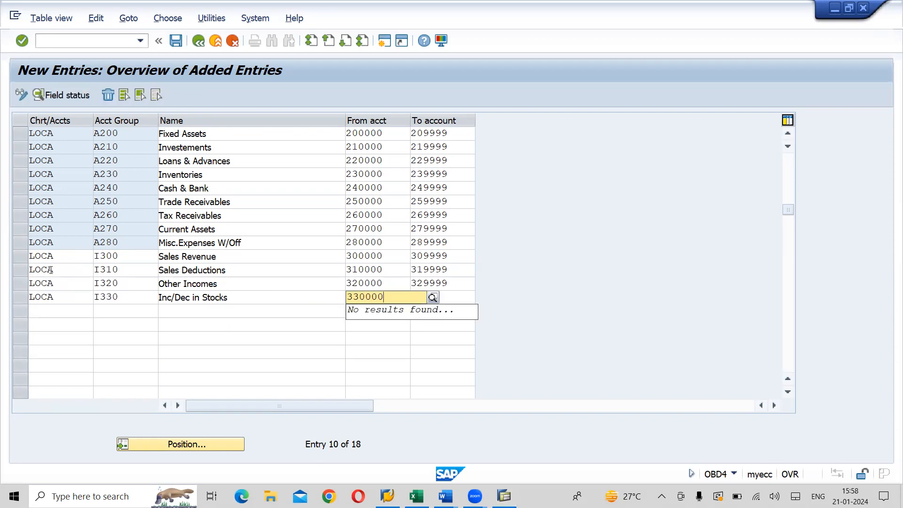
key("Tab")
type("33")
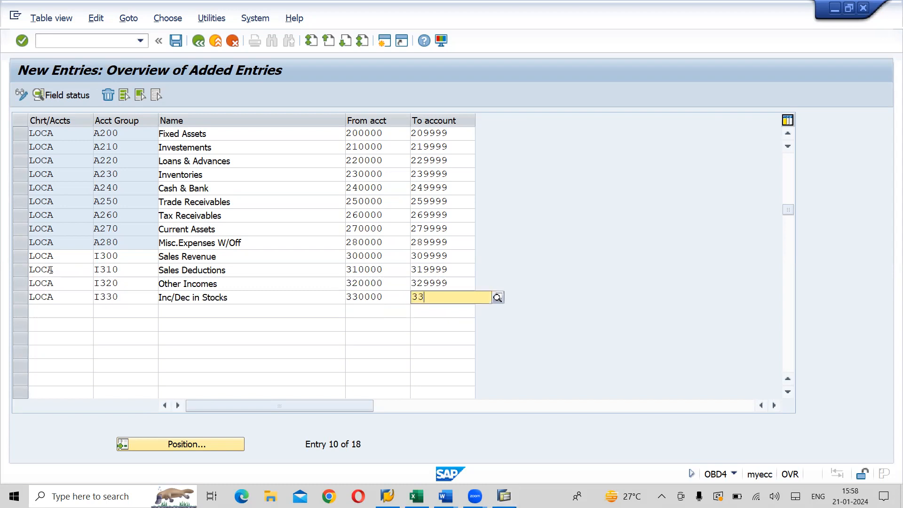
type("999")
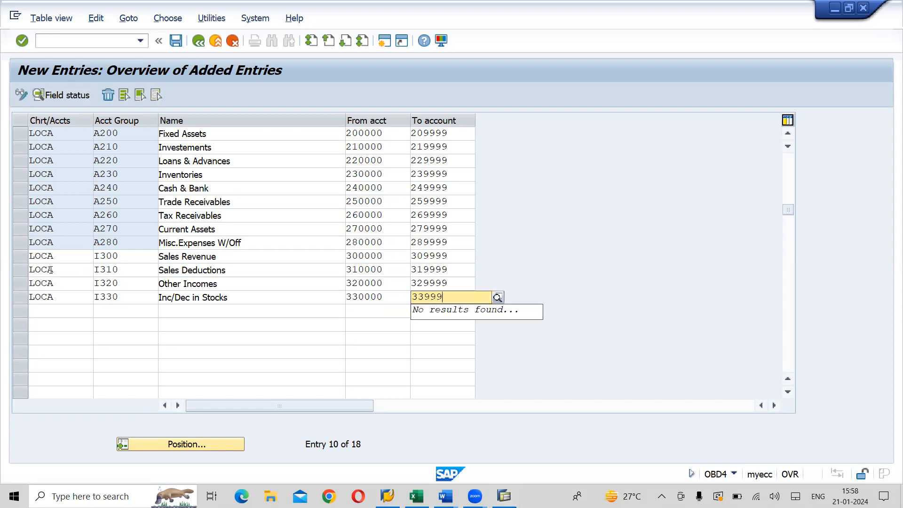
key("BackSpace")
key("BackSpace")
key("BackSpace")
key("BackSpace")
key("BackSpace")
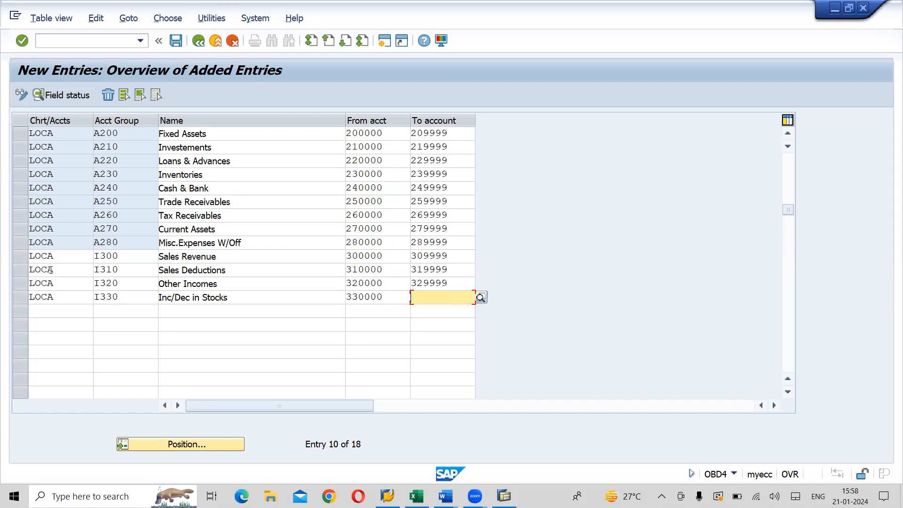
type("339999")
key("Tab")
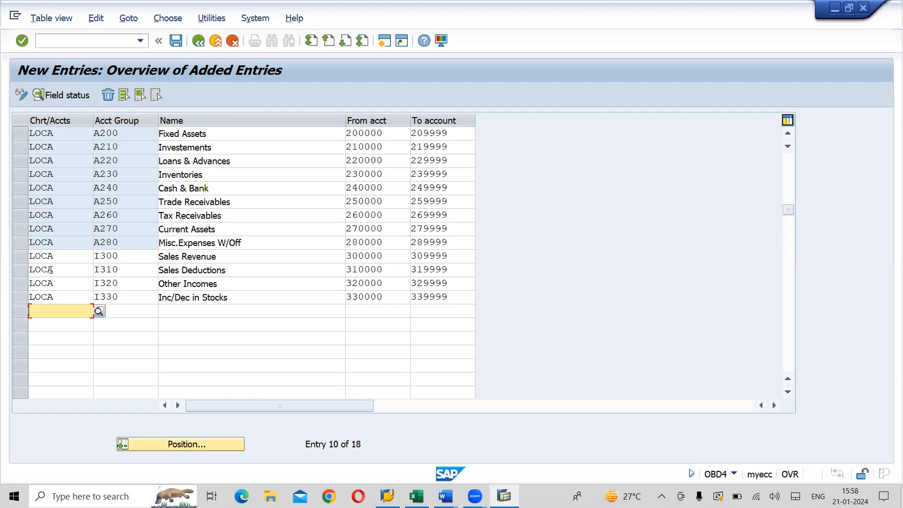
Start a new entry for chart of accounts LOCA with account group I340
type("LOCA")
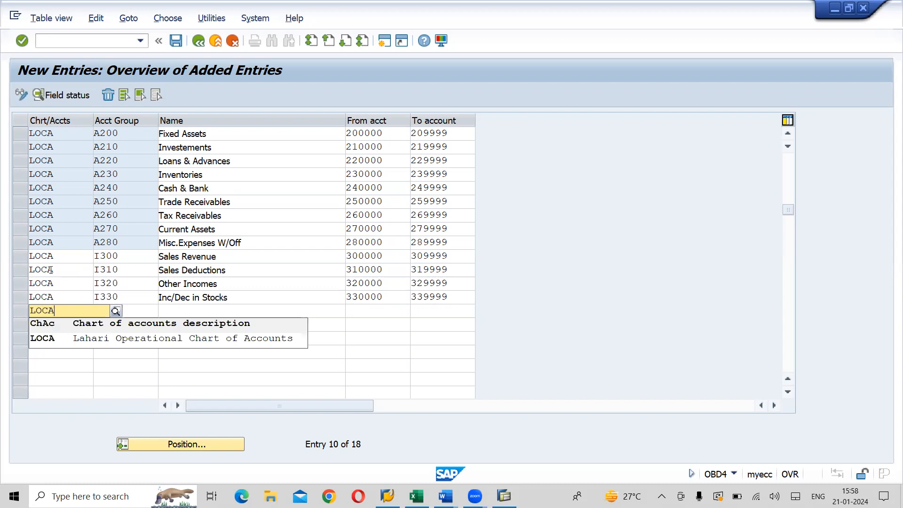
left_click(85, 346)
key("Tab")
type("I340")
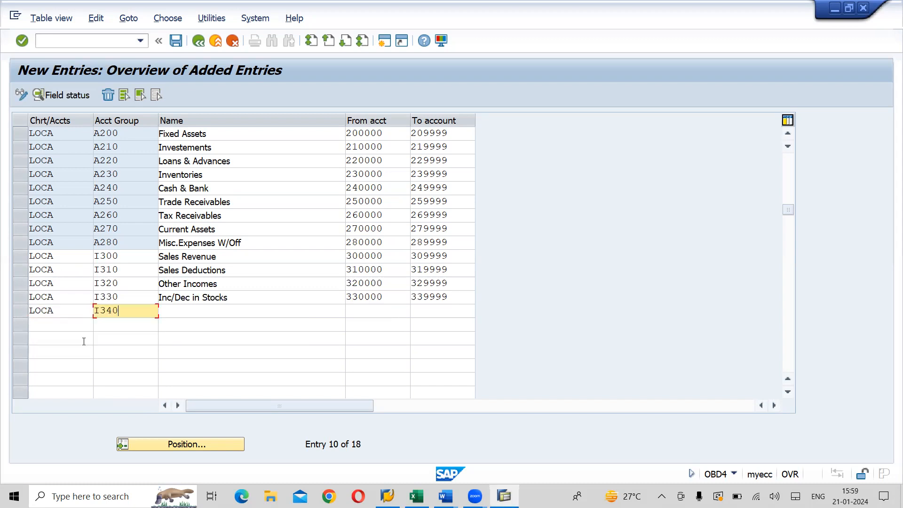
left_click(183, 315)
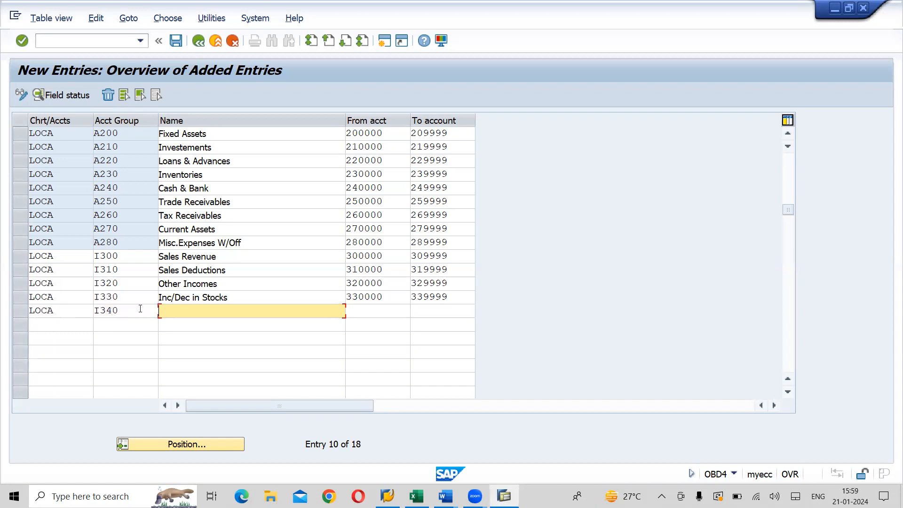
Change the new entry's account group from I340 to E400 and name it Raw Material Consumption
left_click(103, 312)
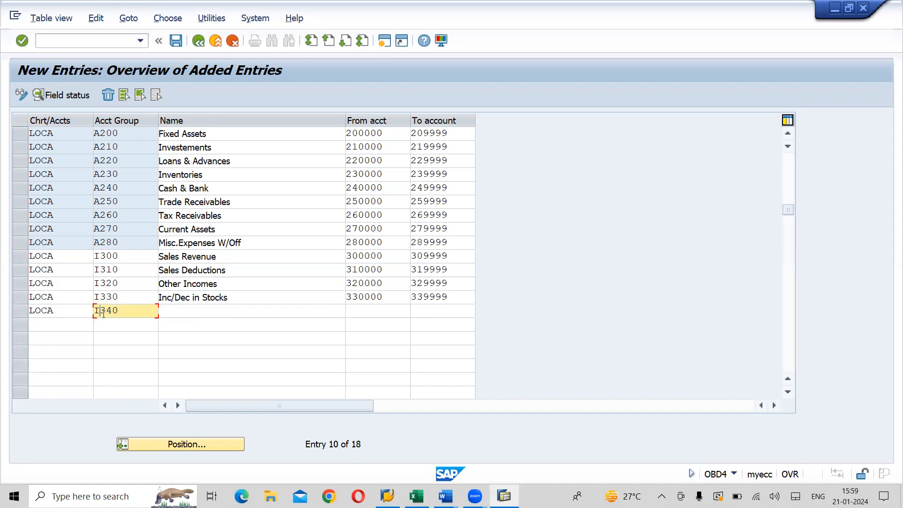
key("BackSpace")
type("E")
key("Delete")
key("Delete")
key("Delete")
type("400")
key("Tab")
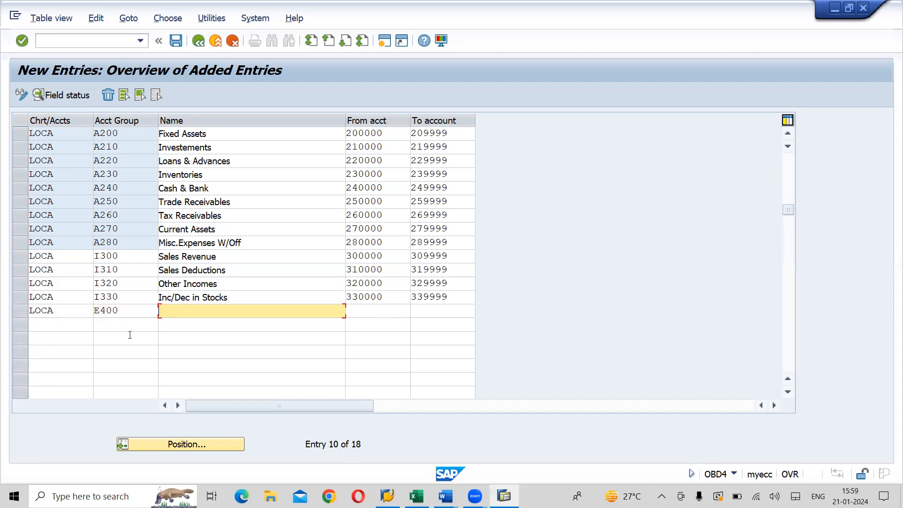
type("R")
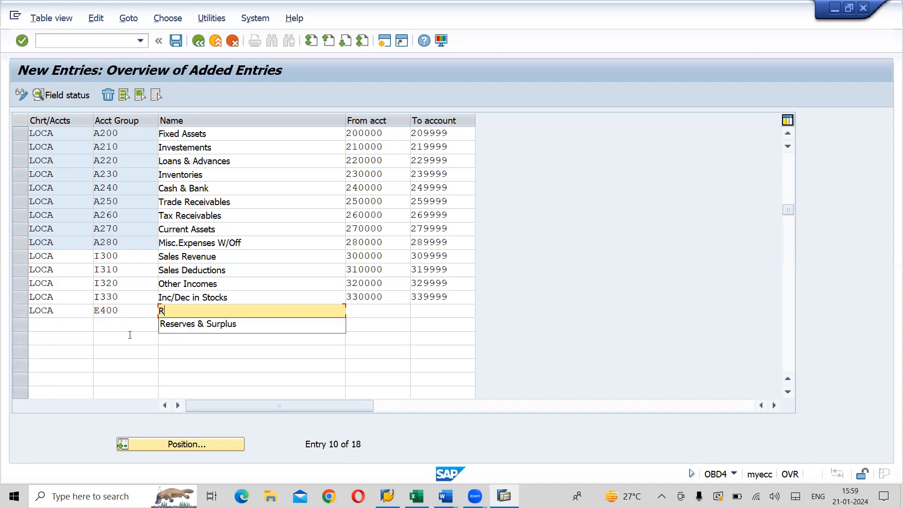
type("aw Mater")
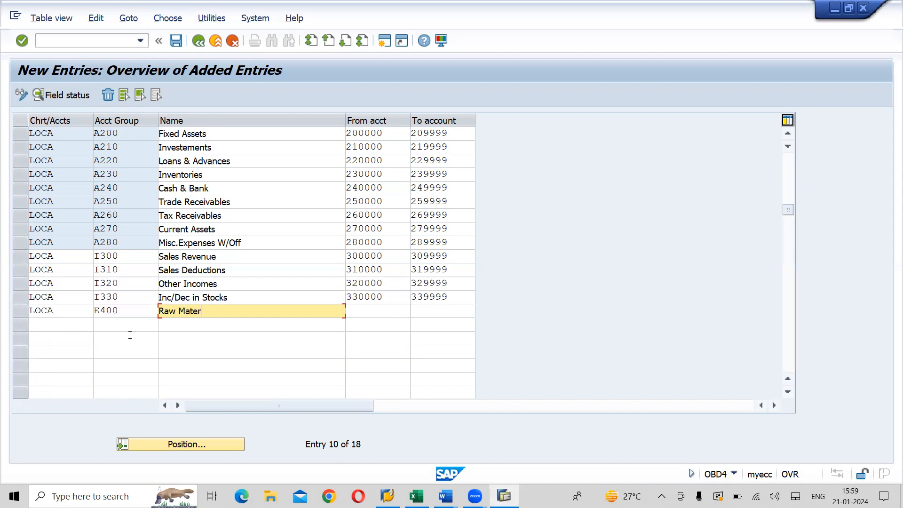
type("ial Consumption")
Set the account range of group E400 from 400000 to 409999
key("Tab")
type("400000")
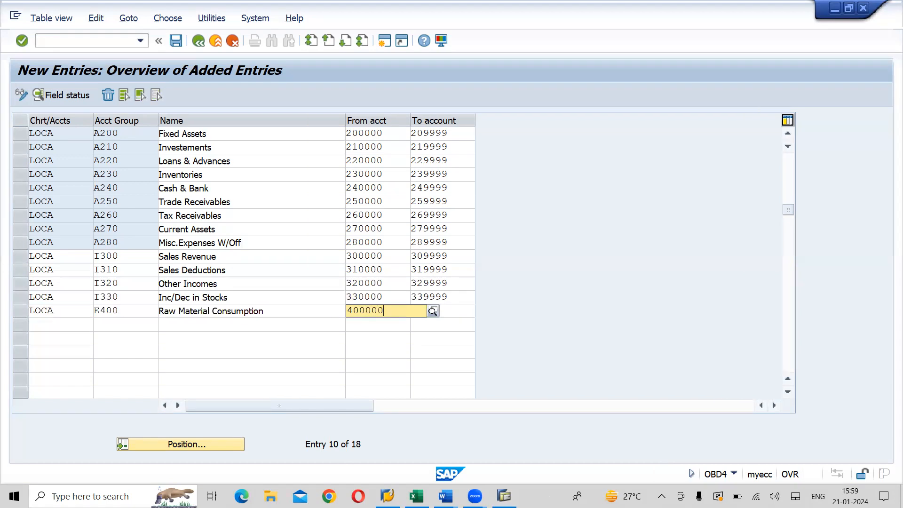
key("Tab")
type("409999")
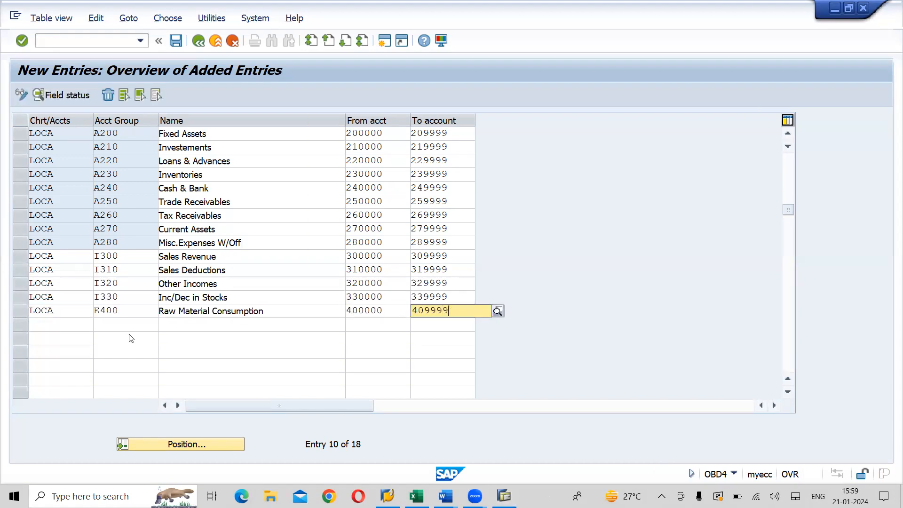
key("Tab")
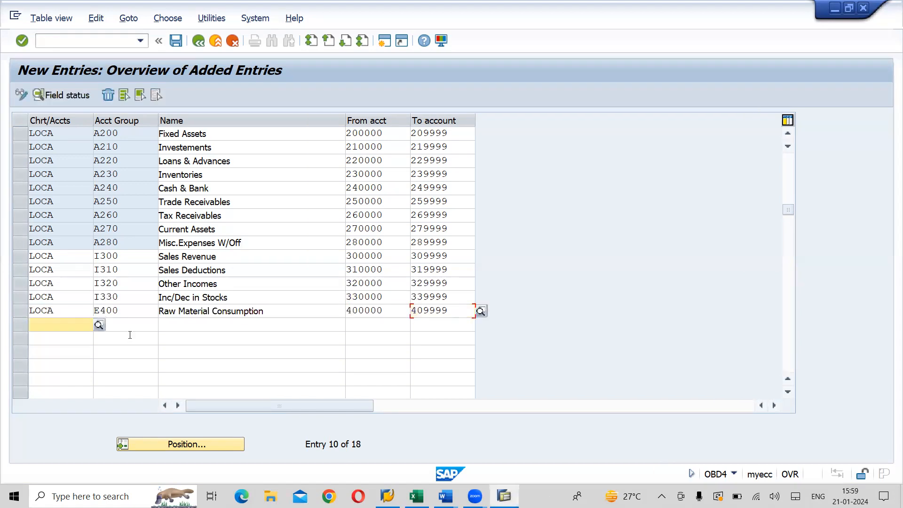
Add account group E410 for chart of accounts LOCA and name it Personal Expenses
type("LOCA")
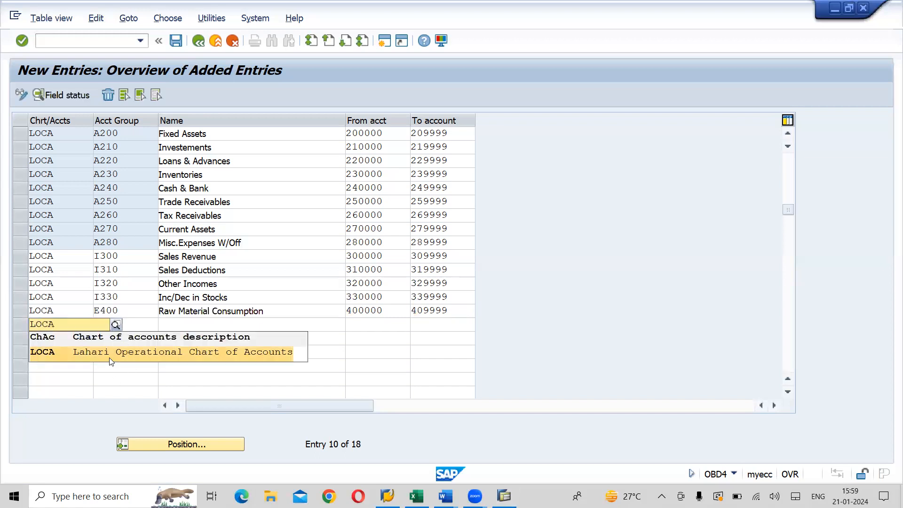
left_click(110, 351)
key("Tab")
type("E")
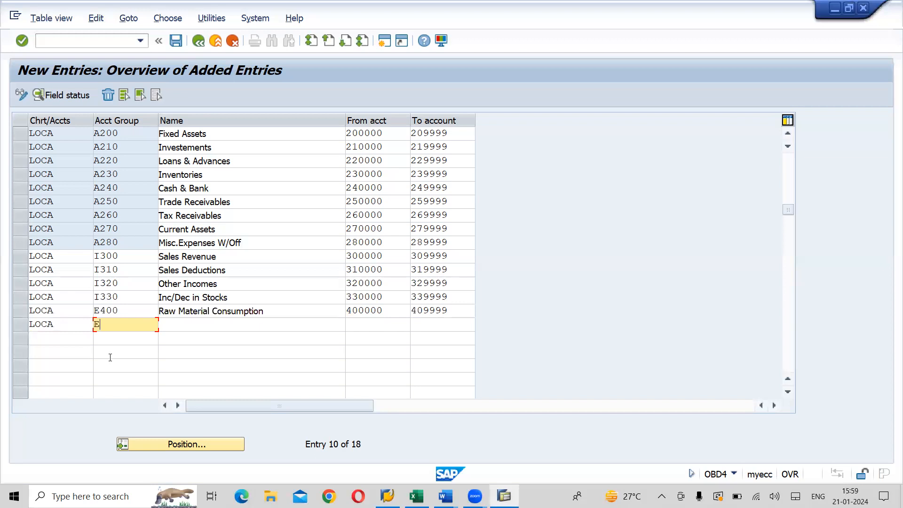
type("410")
key("Tab")
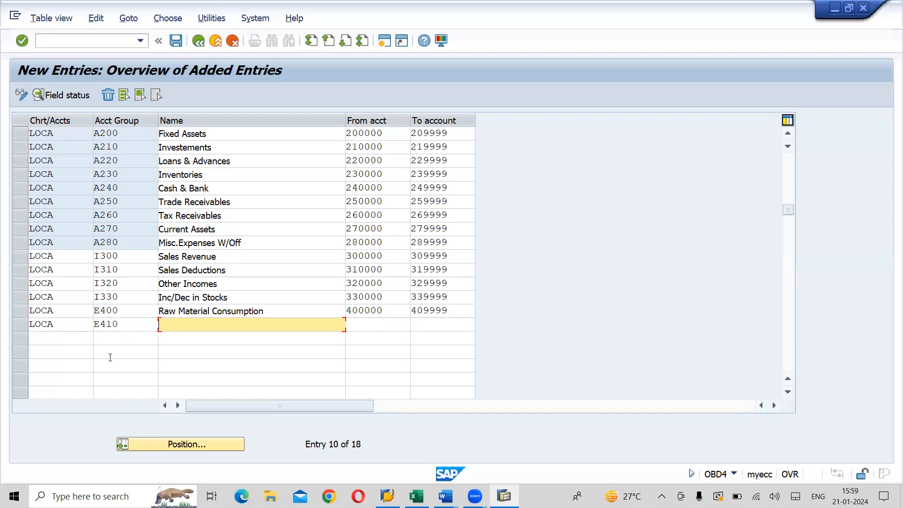
type("Personal Expenses")
Set the account range of group E410 from 410000 to 419999
key("Tab")
type("41")
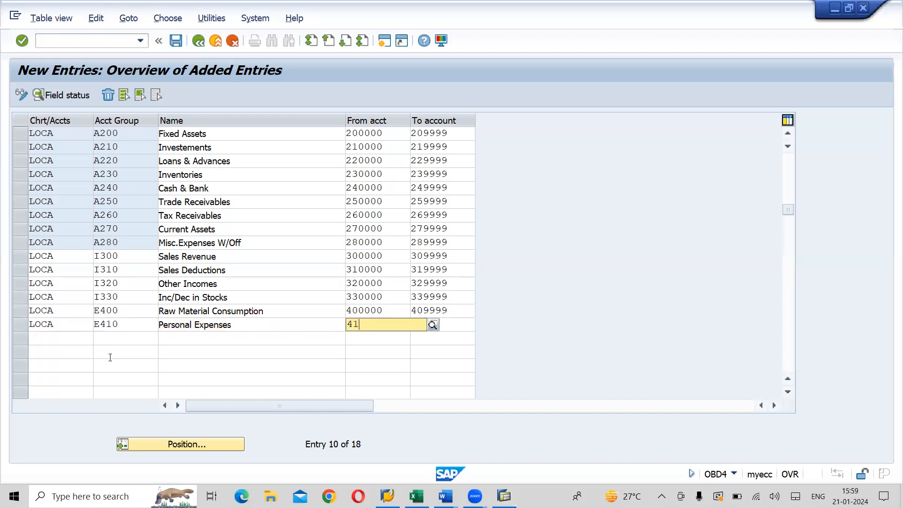
type("0000")
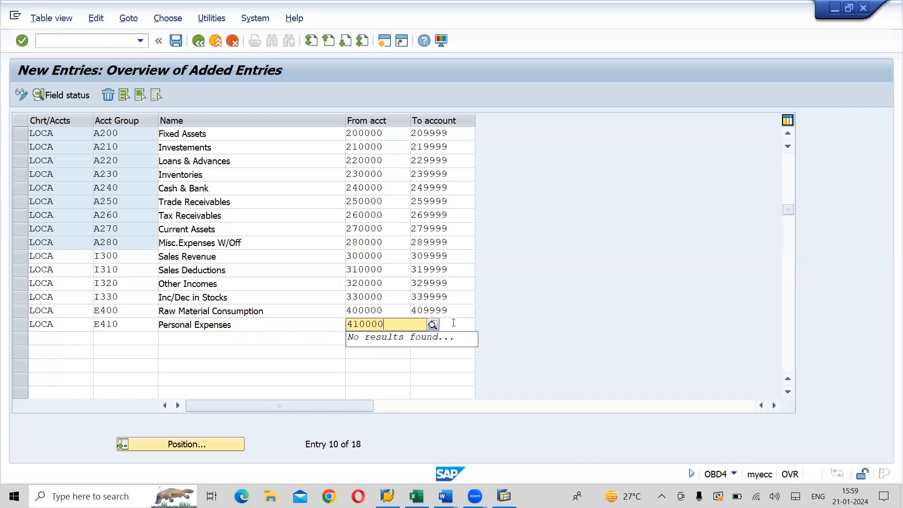
left_click(453, 323)
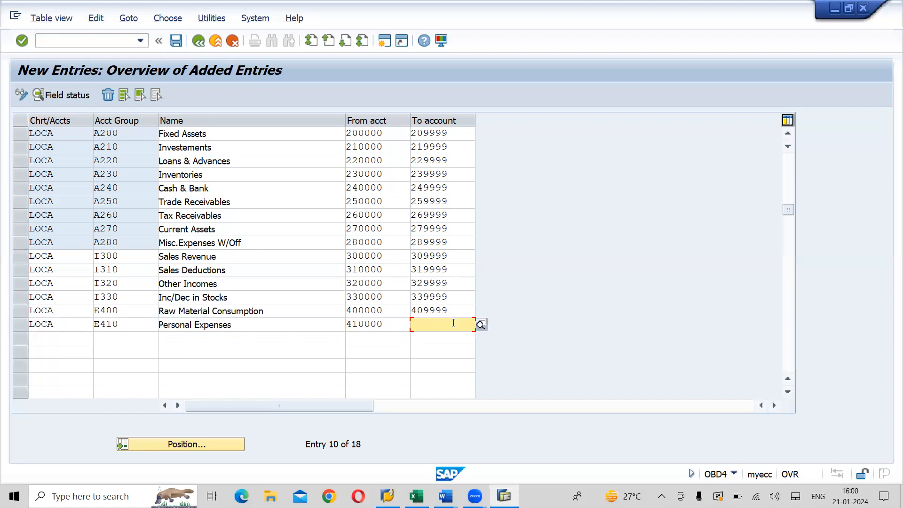
type("419999")
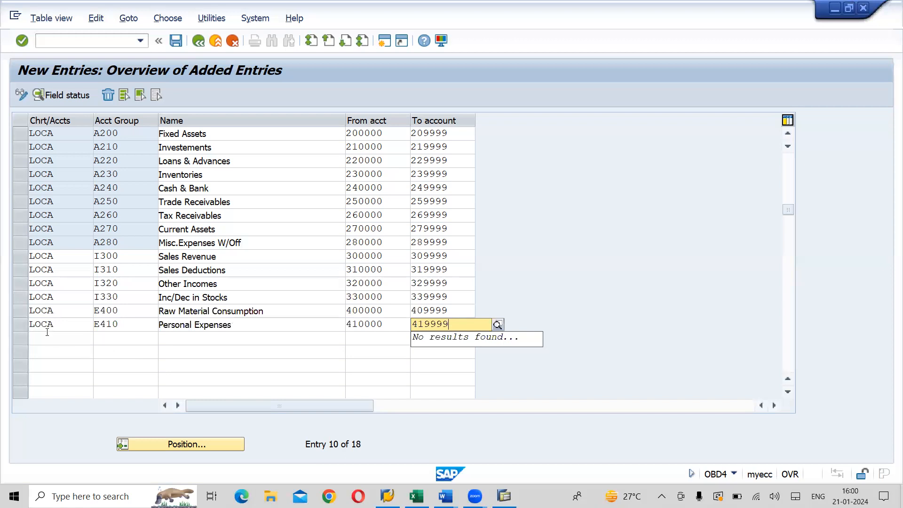
Add account group E420 for chart of accounts LOCA and name it Manufacturing Expenses
left_click(47, 335)
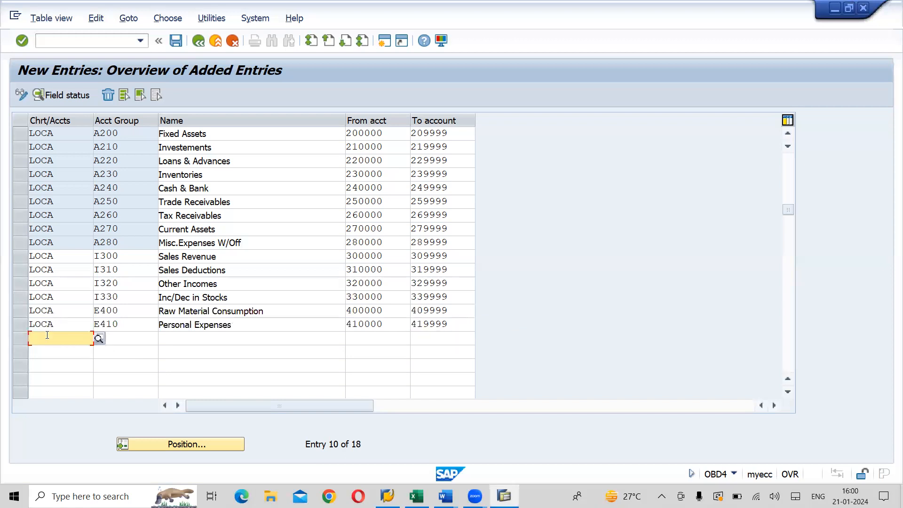
type("LOCA")
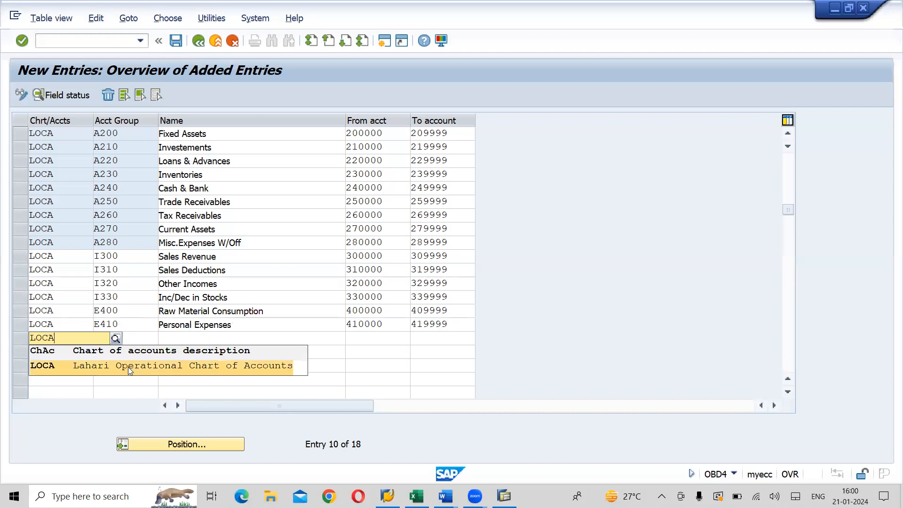
left_click(130, 371)
left_click(142, 335)
type("E42")
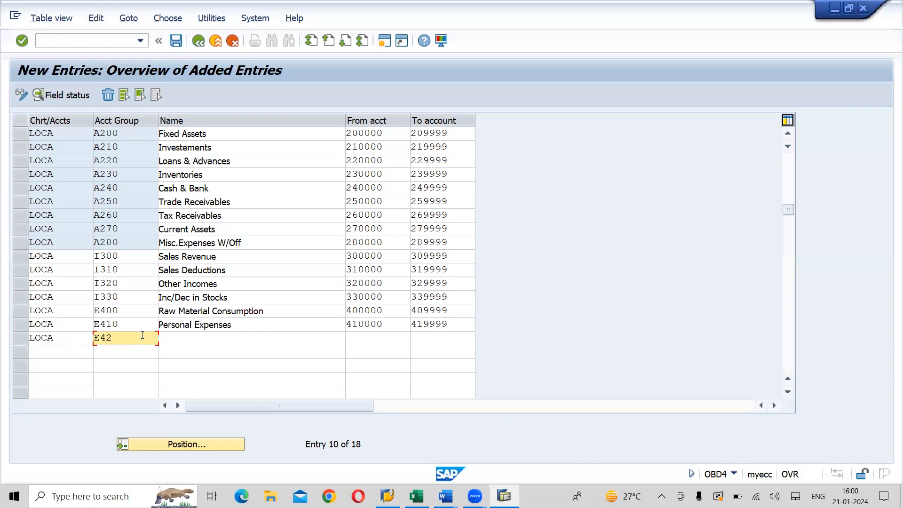
type("0")
key("Tab")
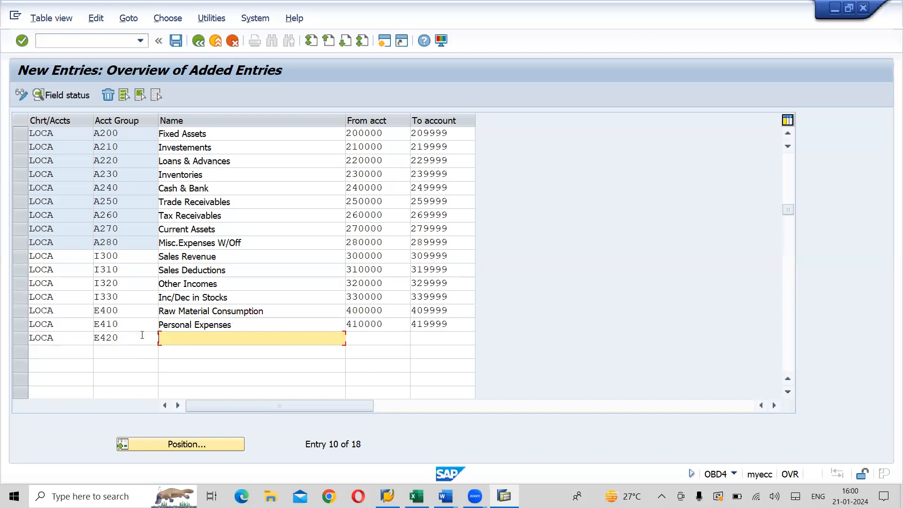
type("Manufacturing Expenses")
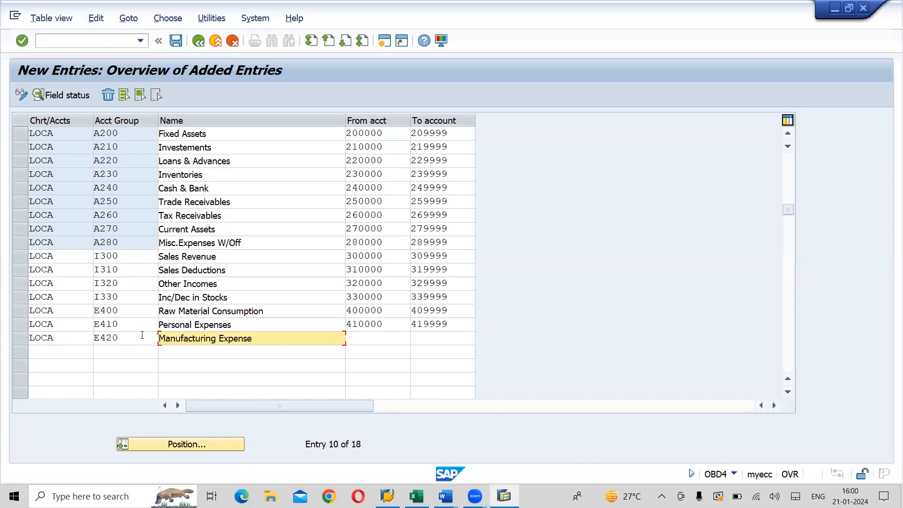
Set the account range of group E420 from 420000 to 429999
key("Tab")
type("420000")
key("Tab")
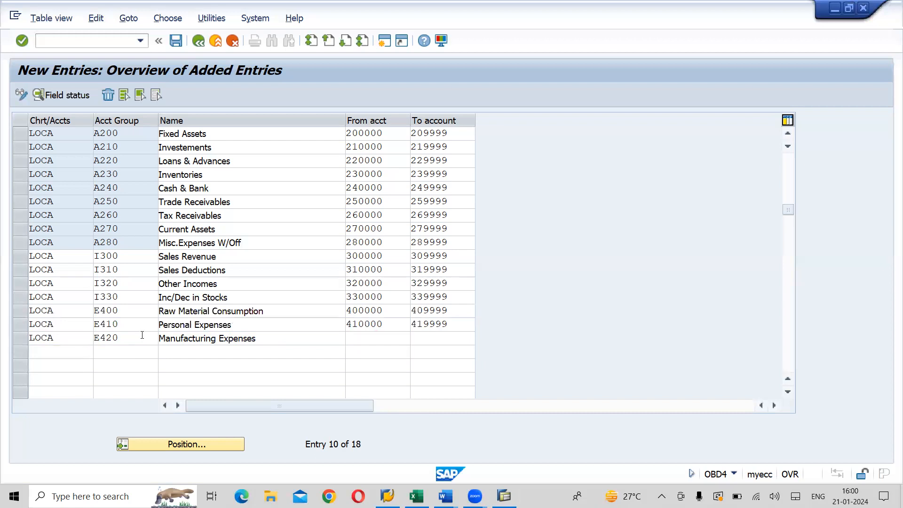
type("429999")
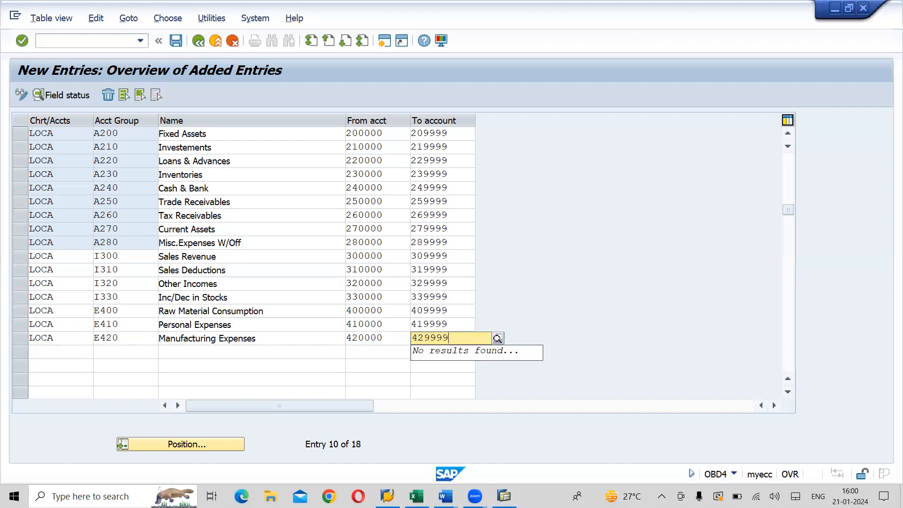
Add account group E430 for chart of accounts LOCA and name it Administrative Expenses
key("Tab")
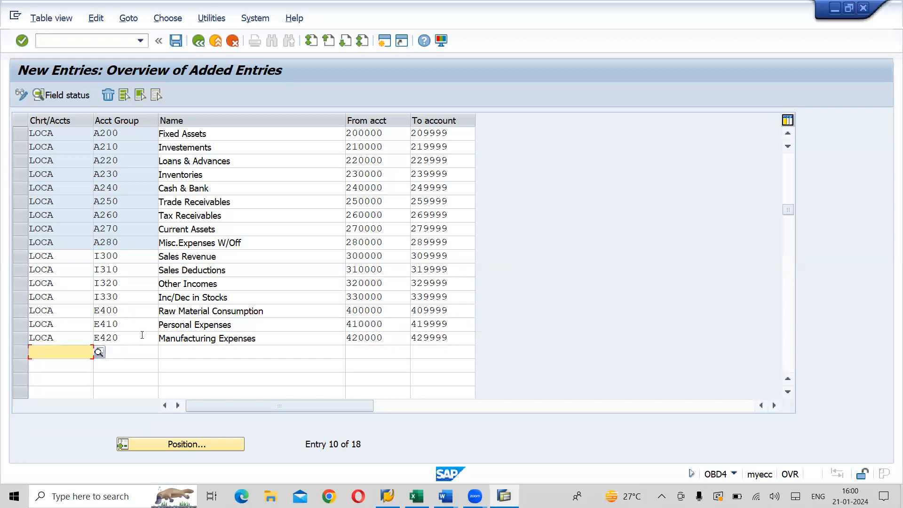
type("LOCA")
key("Tab")
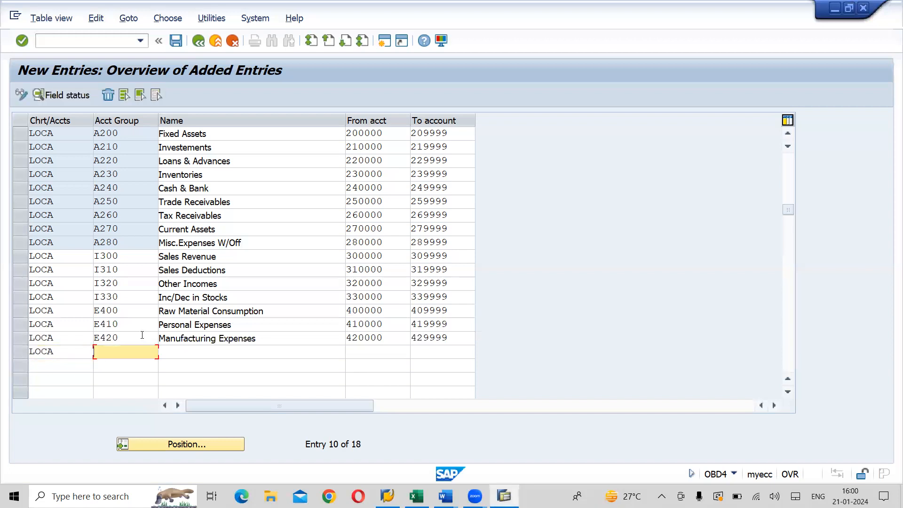
type("E430")
key("Tab")
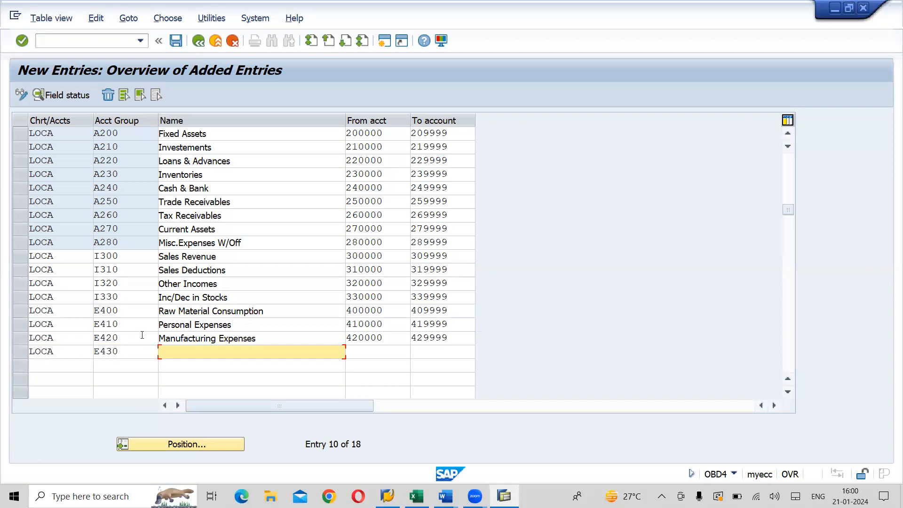
type("Administrative Expenses")
Set the account range of group E430 from 430000 to 439999
key("Tab")
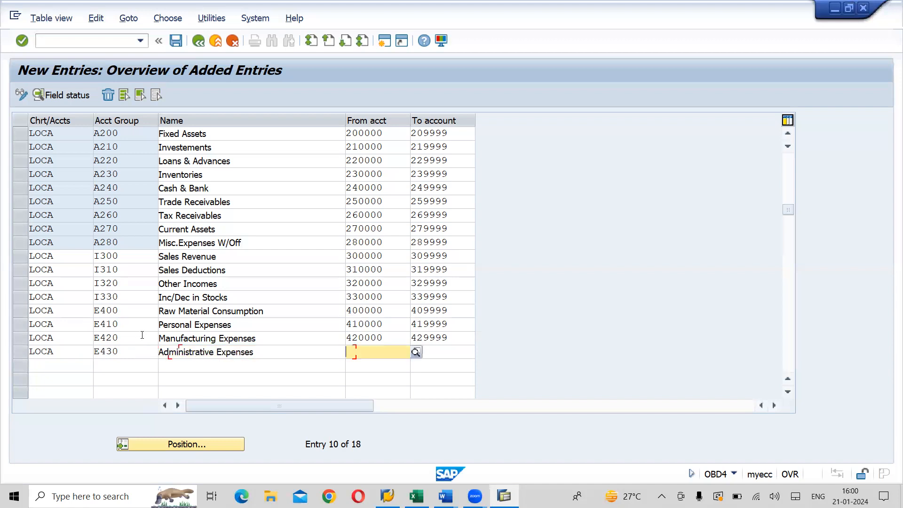
type("430000")
key("Tab")
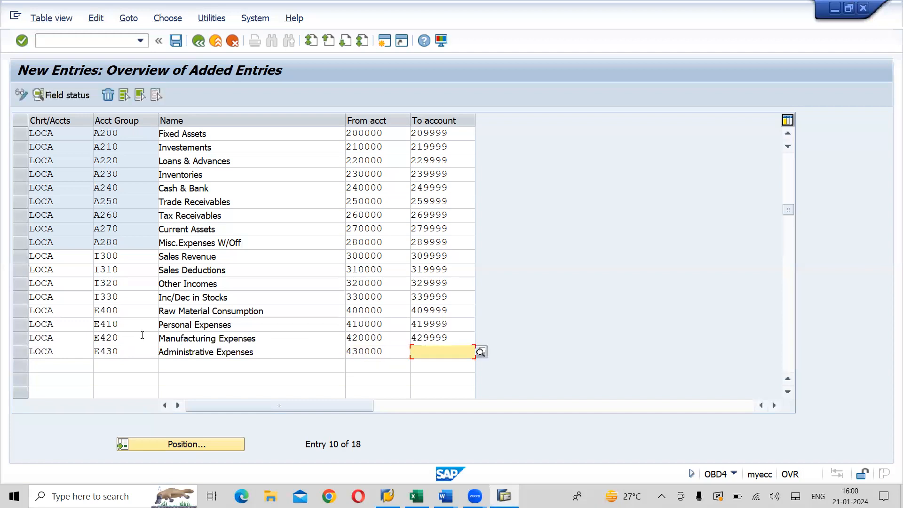
type("439999")
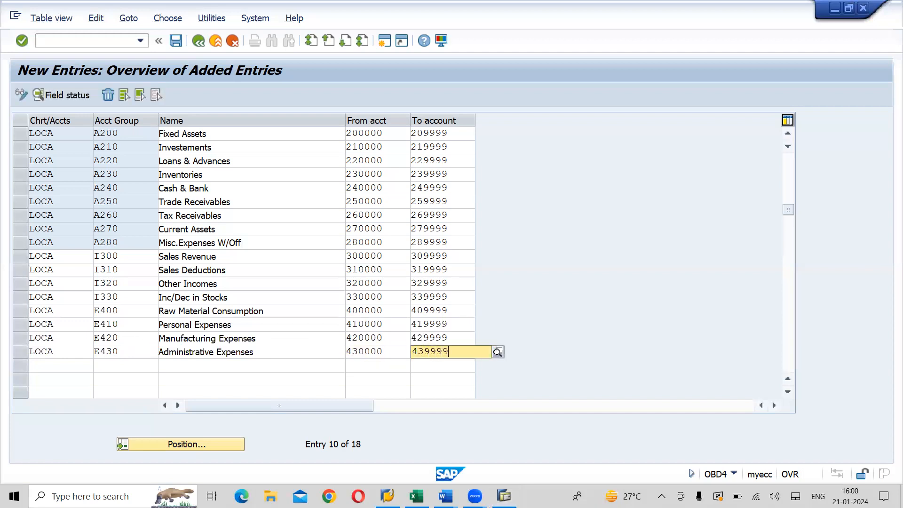
Add account group E440 for chart of accounts LOCA and name it Financial Expenses
key("Tab")
type("LOCA")
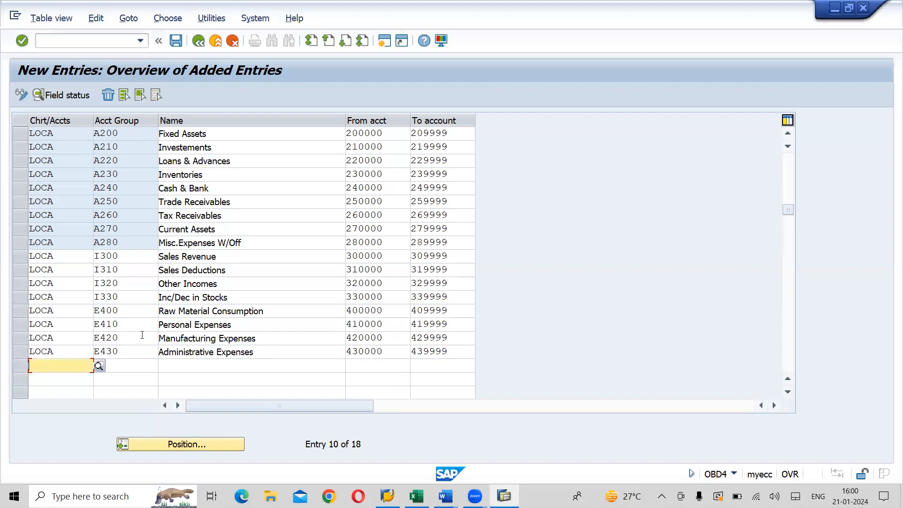
type("LO")
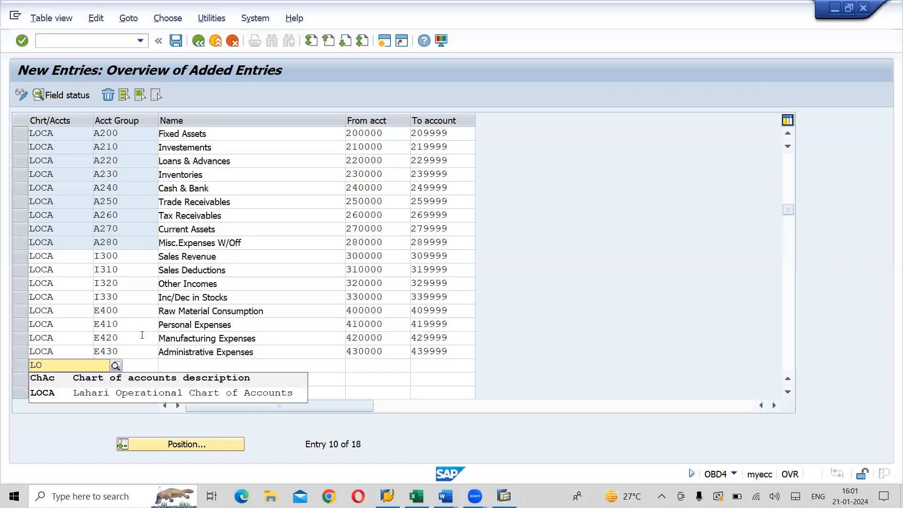
key("Down")
key("Tab")
type("E")
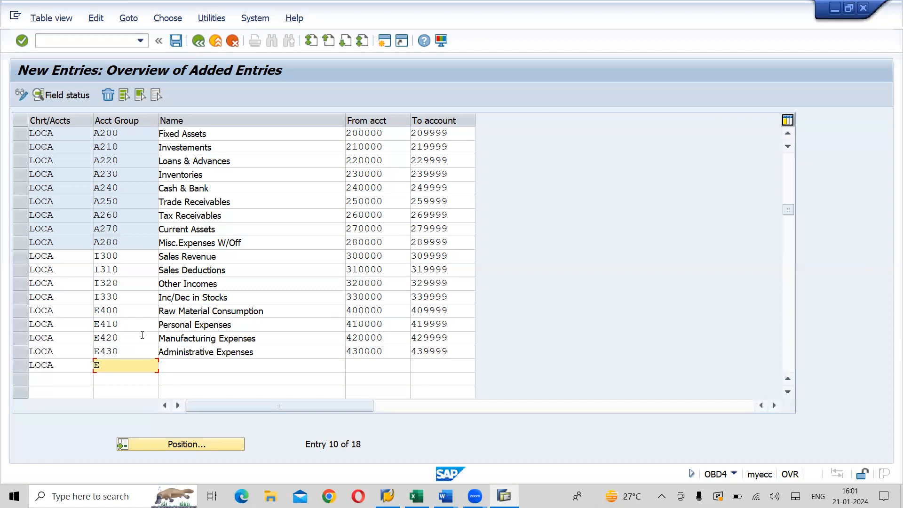
type("440")
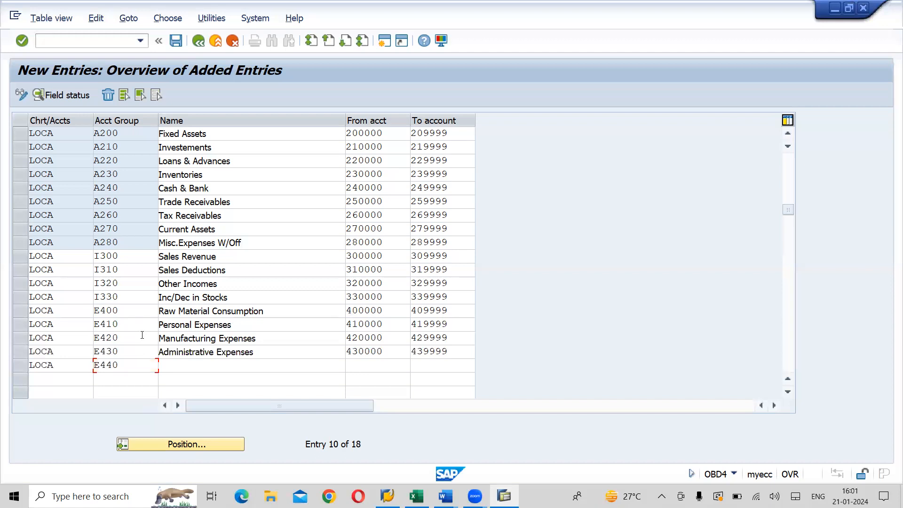
key("Tab")
type("Financial Expenses")
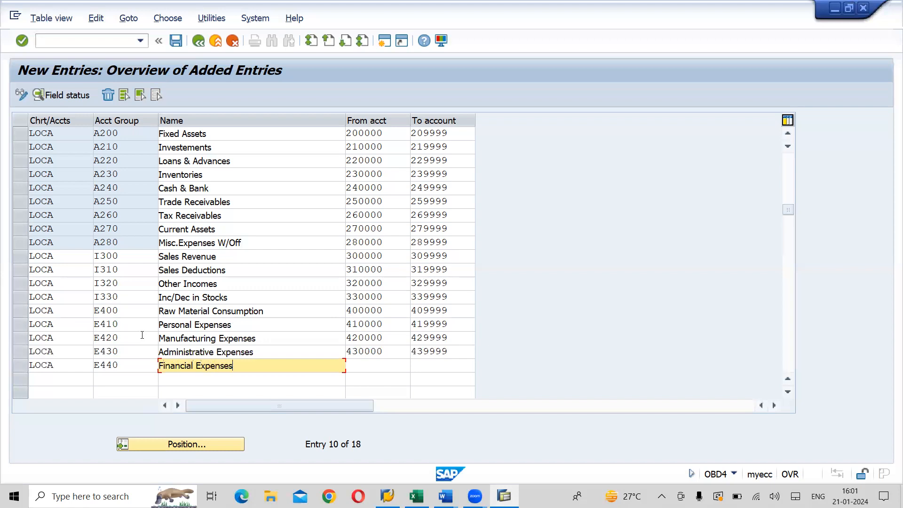
Set the account range of group E440 from 440000 to 449999
key("Tab")
type("44")
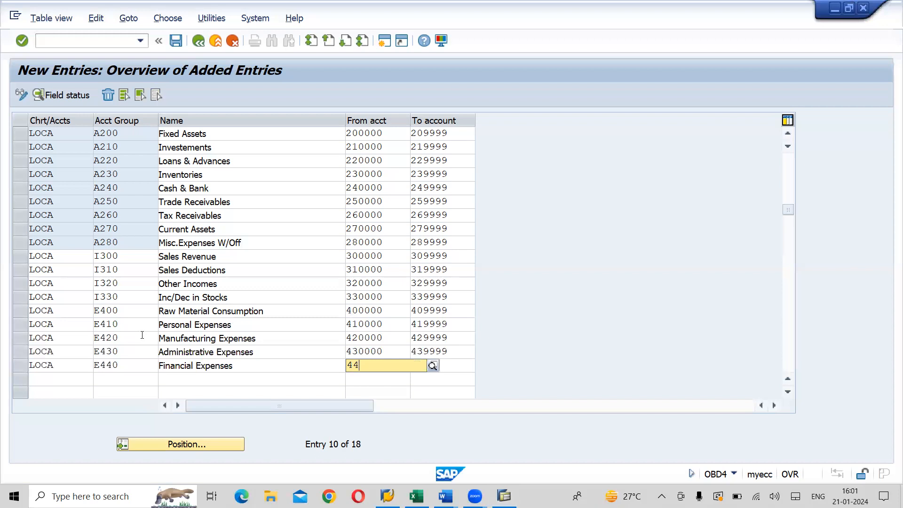
type("0000")
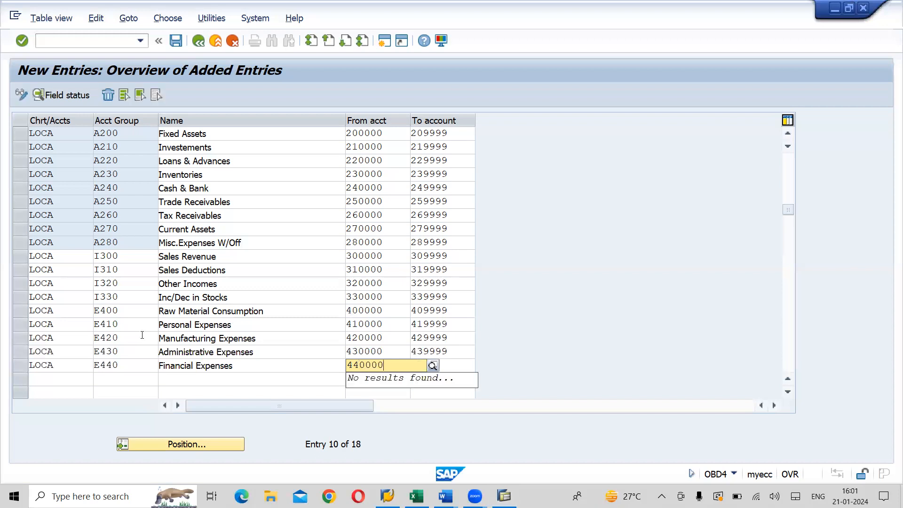
key("Tab")
type("449999")
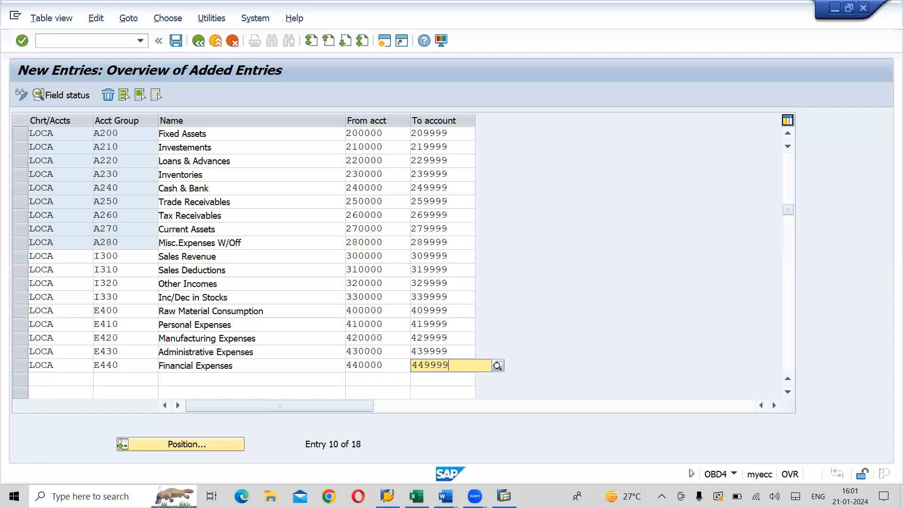
Add account group E450 for chart of accounts LOCA and name it Selling & Distribution Expense
key("Tab")
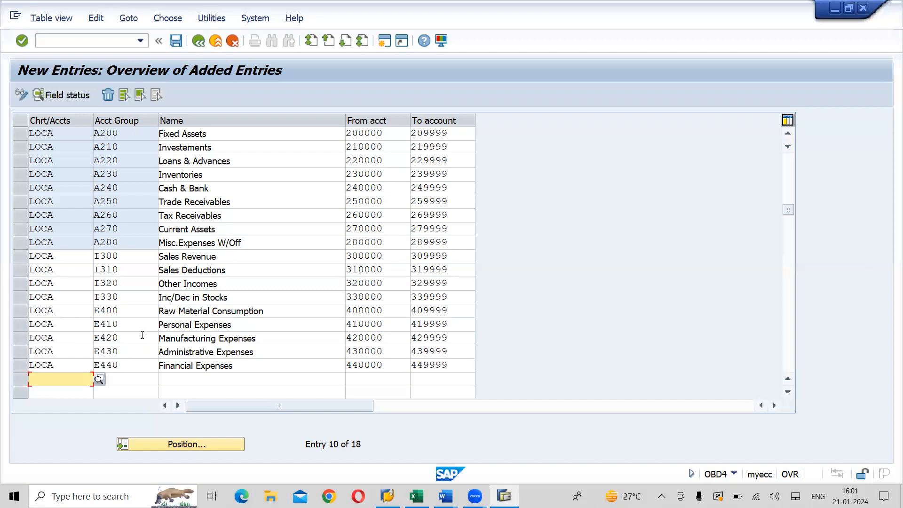
type("LOCA")
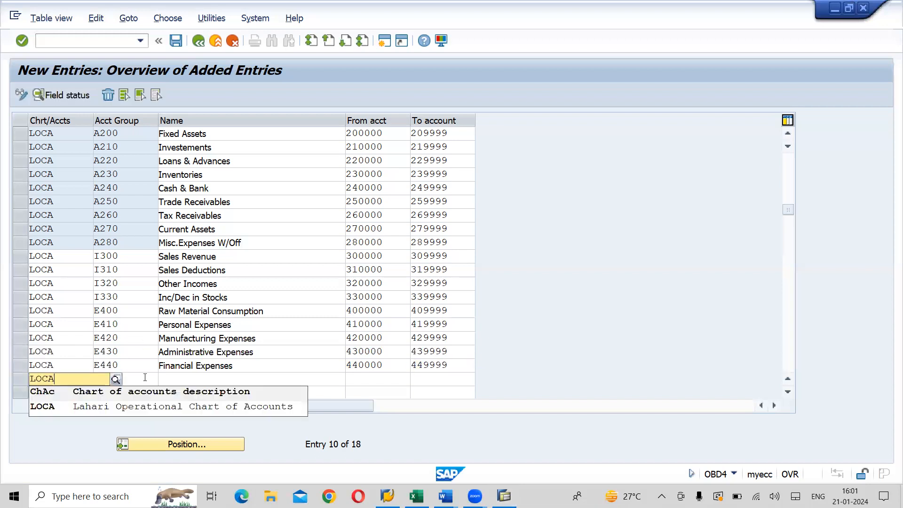
left_click(108, 409)
key("Tab")
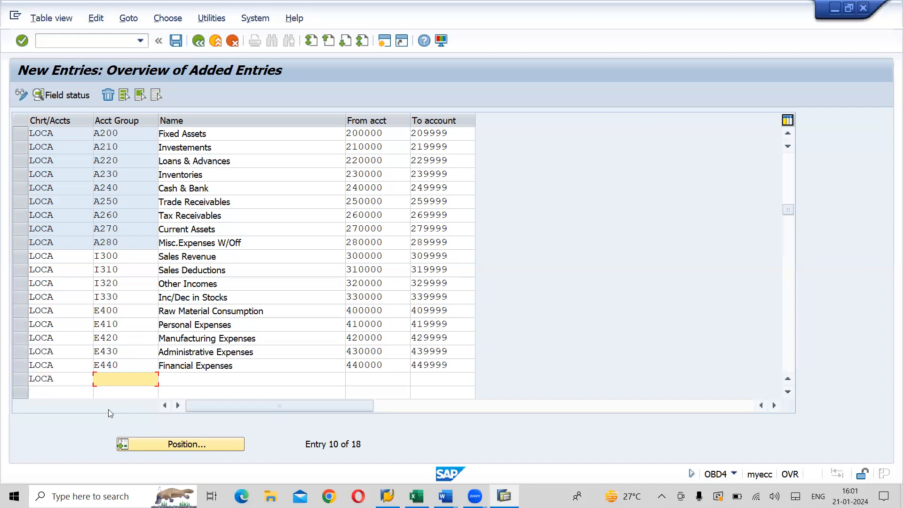
type("E450")
key("Tab")
type("sE")
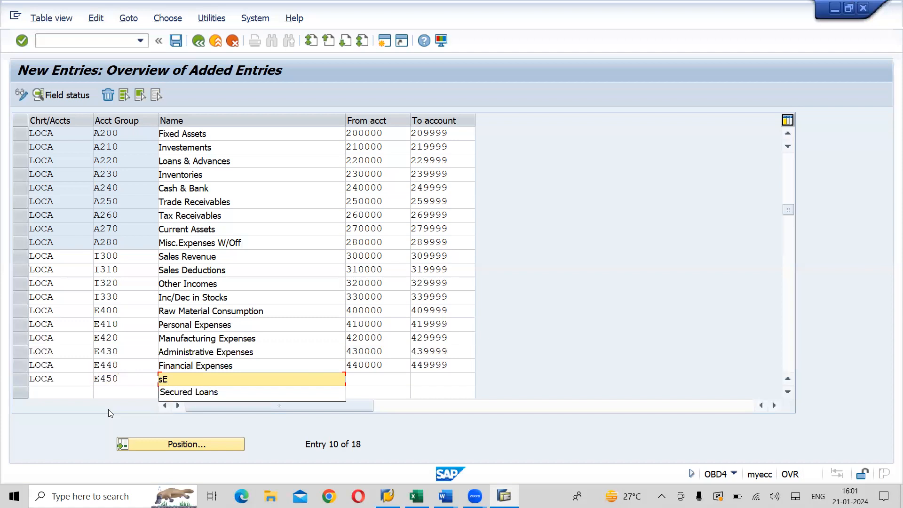
key("BackSpace")
key("BackSpace")
type("Sess")
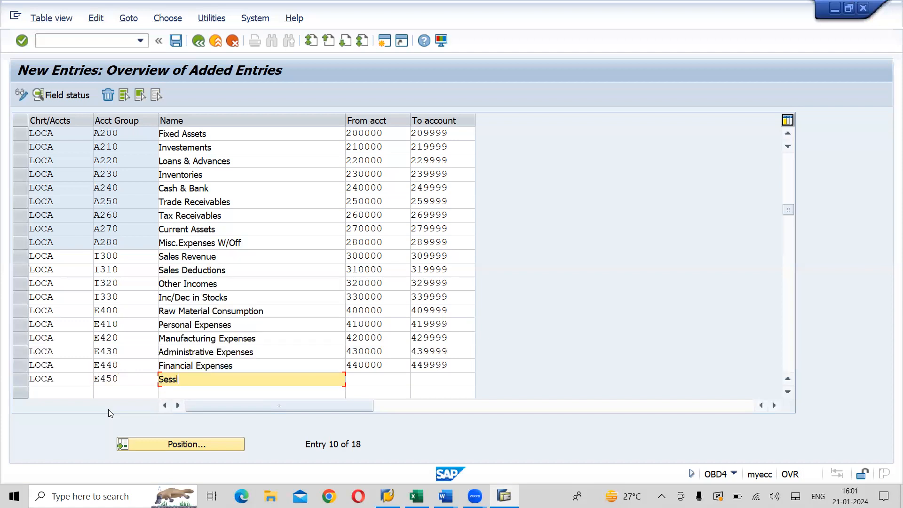
key("BackSpace")
key("BackSpace")
type("lling & Distribution Expense")
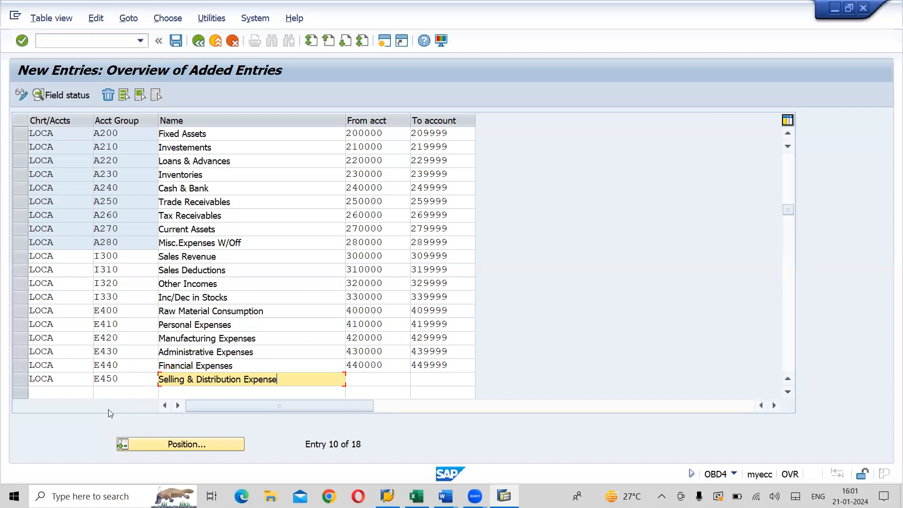
Set the account range of group E450 from 450000 to 459999
key("Tab")
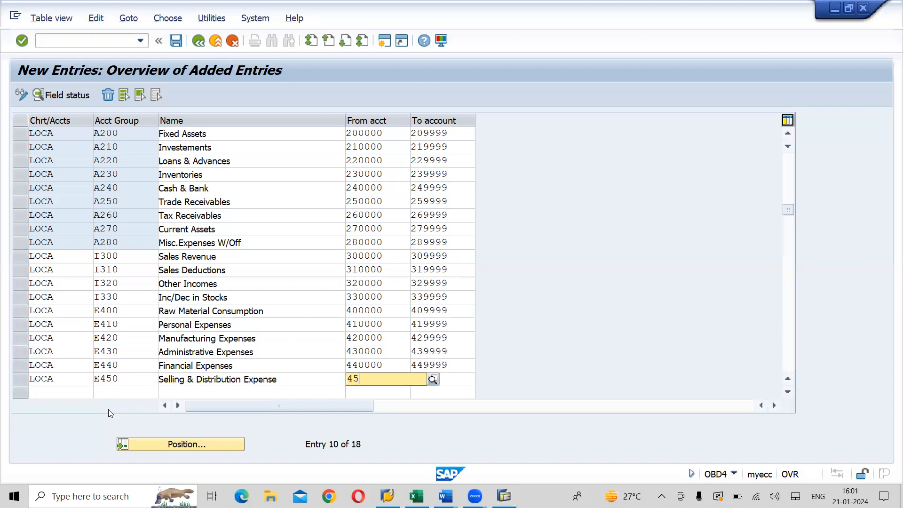
type("0000")
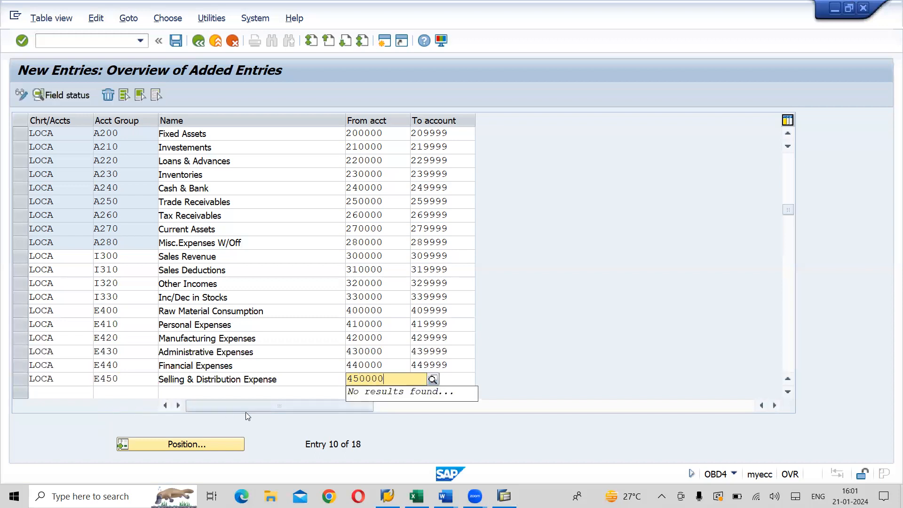
left_click(449, 381)
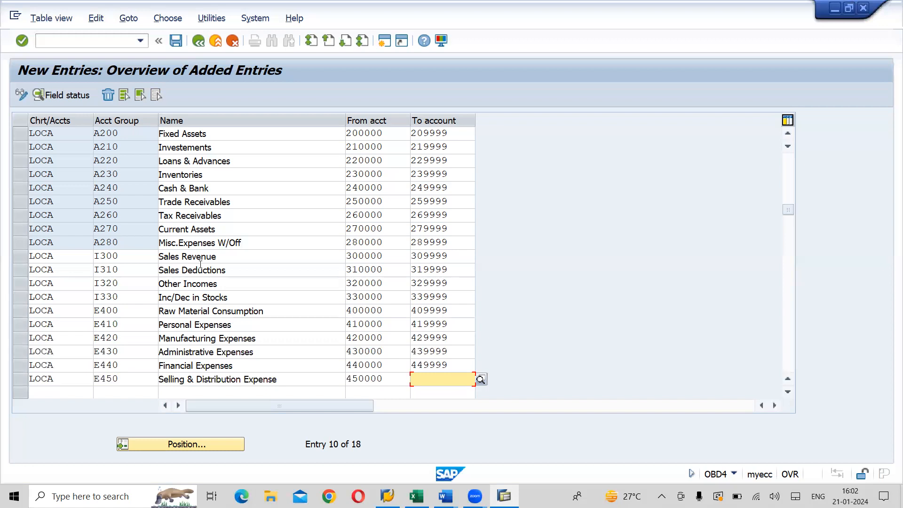
type("459999")
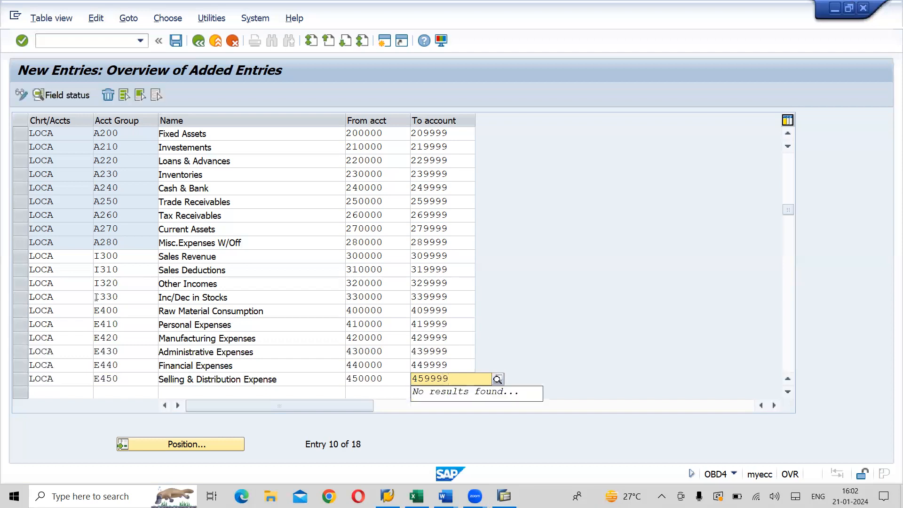
Add account group E460 for chart of accounts LOCA and name it Other Indirect Expenses
left_click(45, 397)
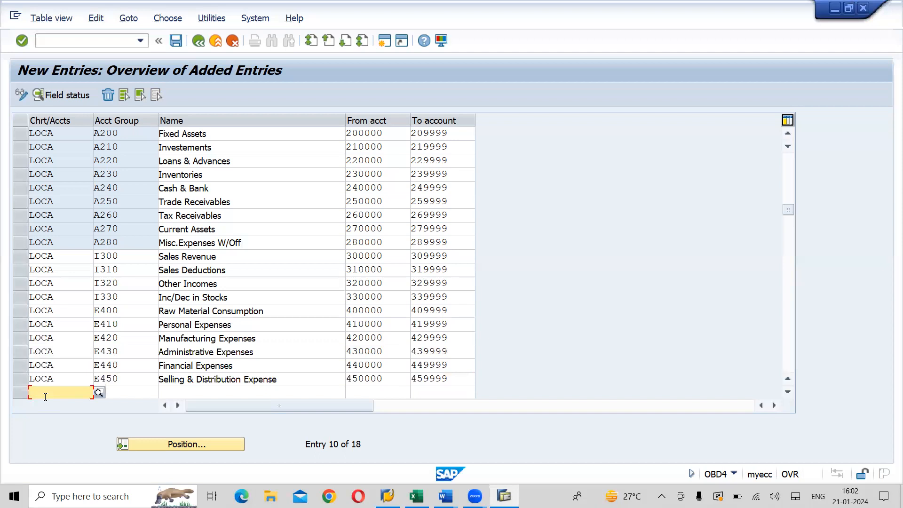
type("LOCA")
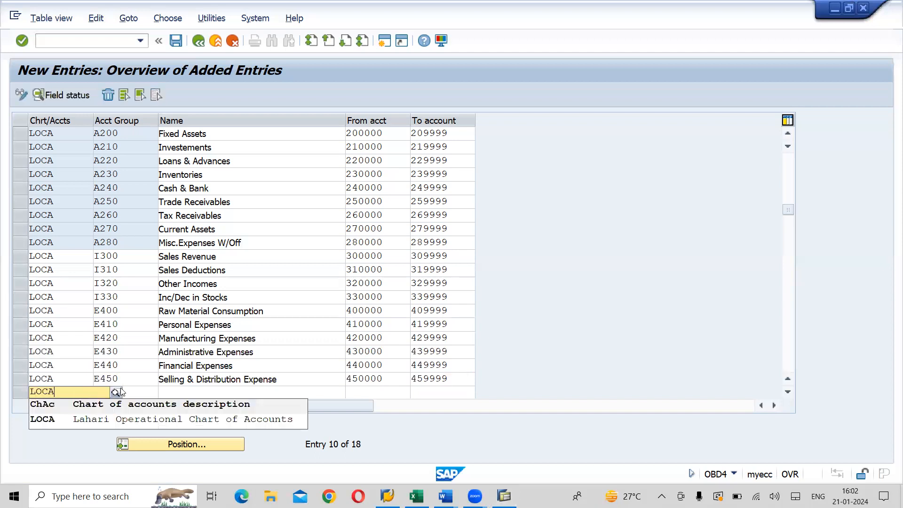
left_click(106, 424)
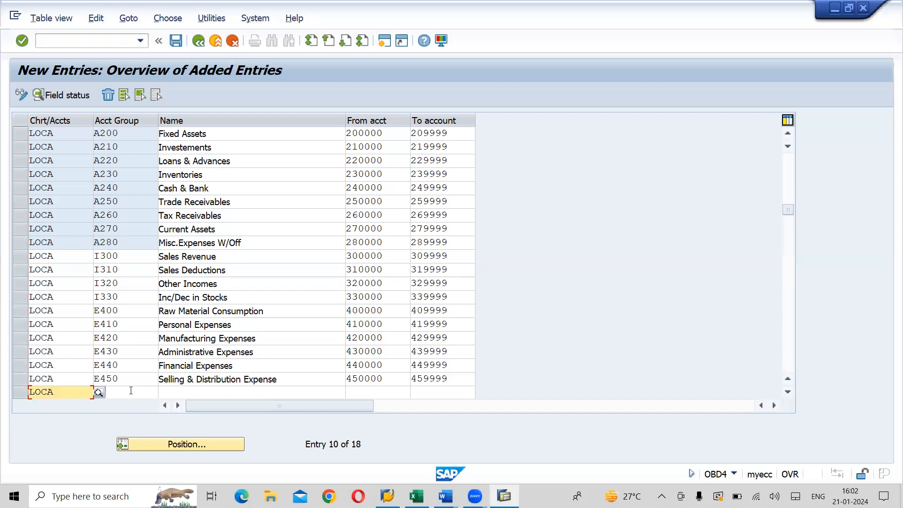
left_click(130, 391)
type("E460")
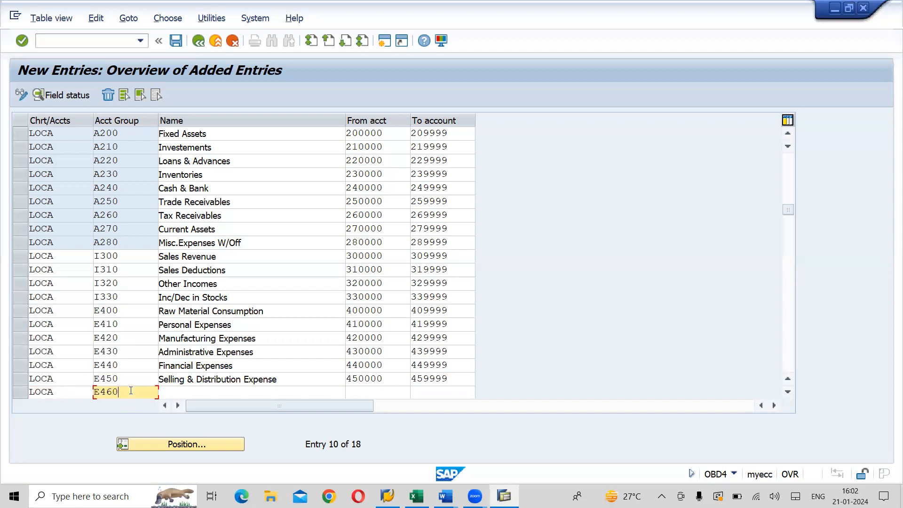
left_click(181, 389)
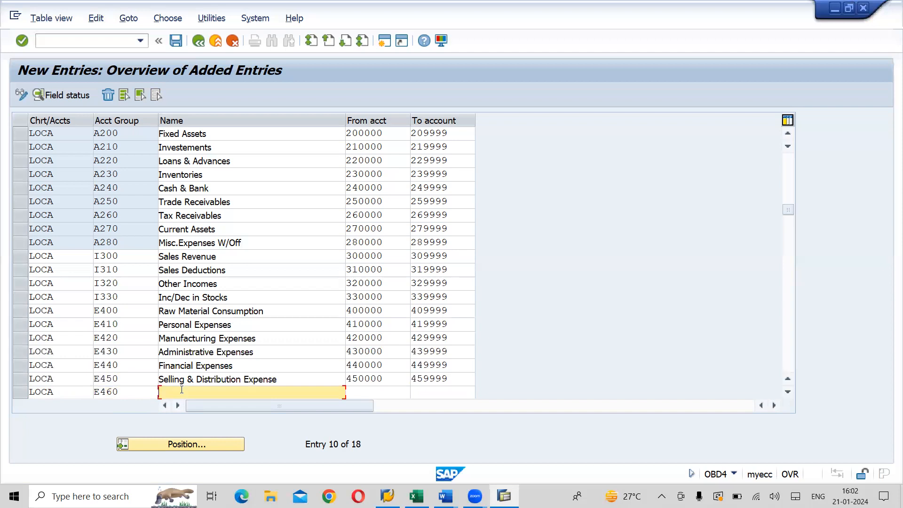
type("Other Indirect Expenses")
Set the account range of group E460 from 460000 to 469999 and validate the new entries
key("Tab")
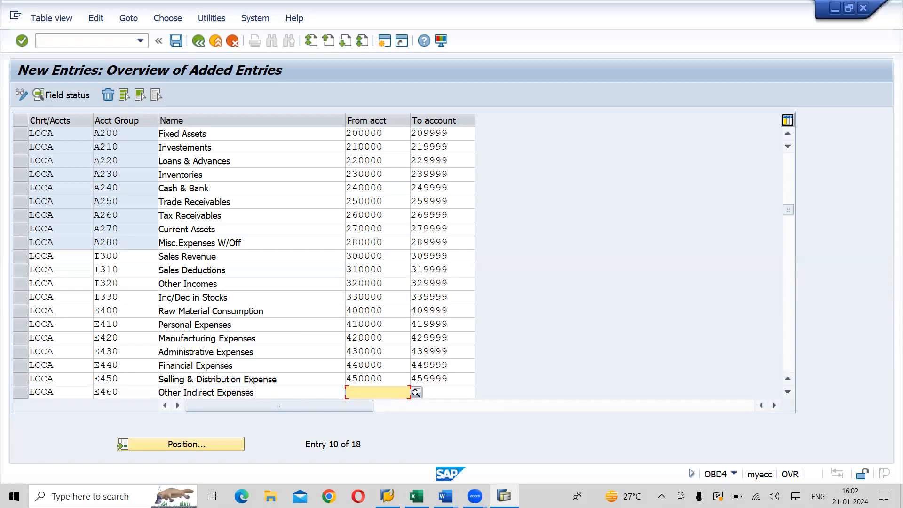
type("460000")
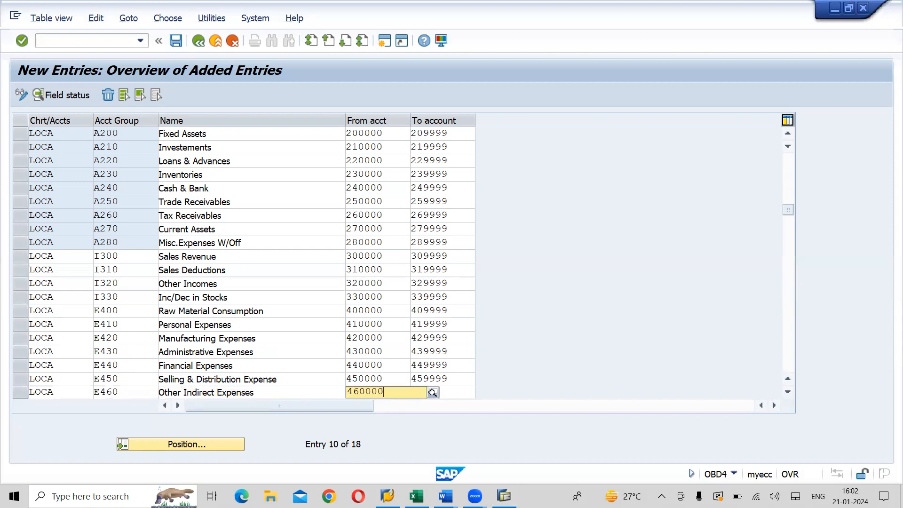
left_click(451, 393)
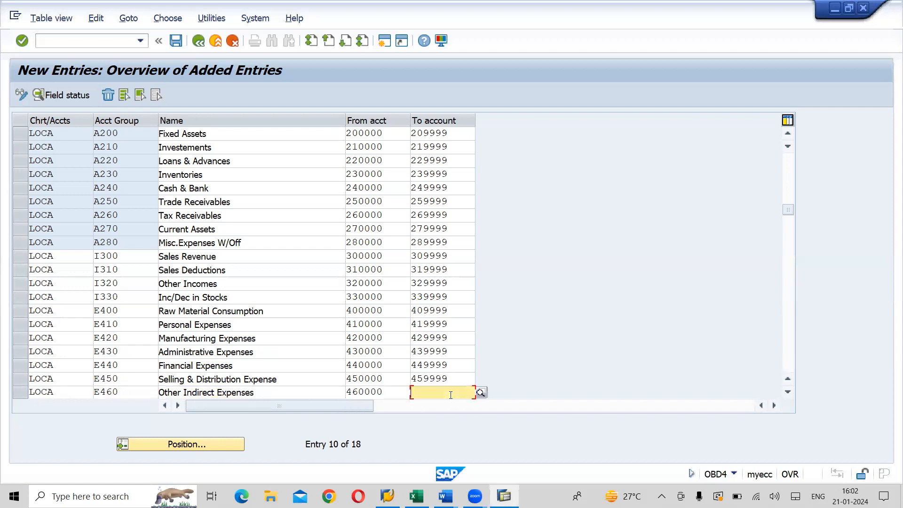
type("469999")
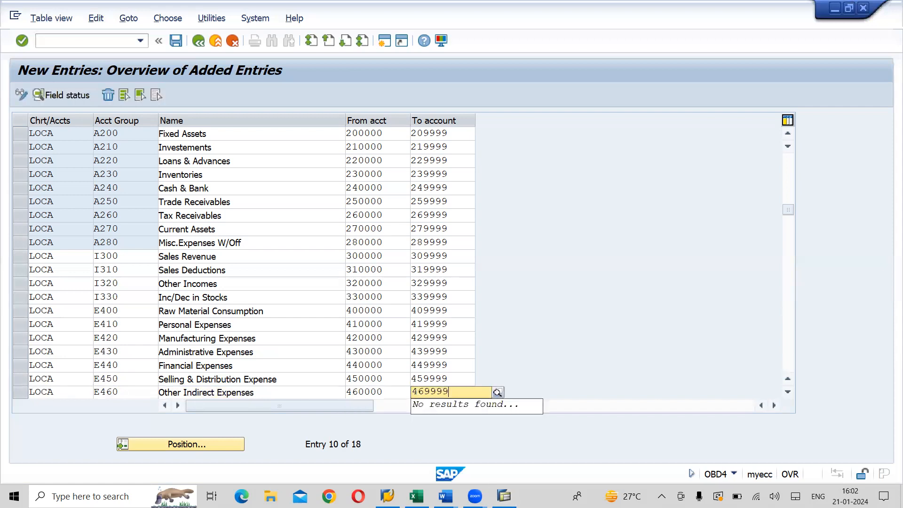
key("Return")
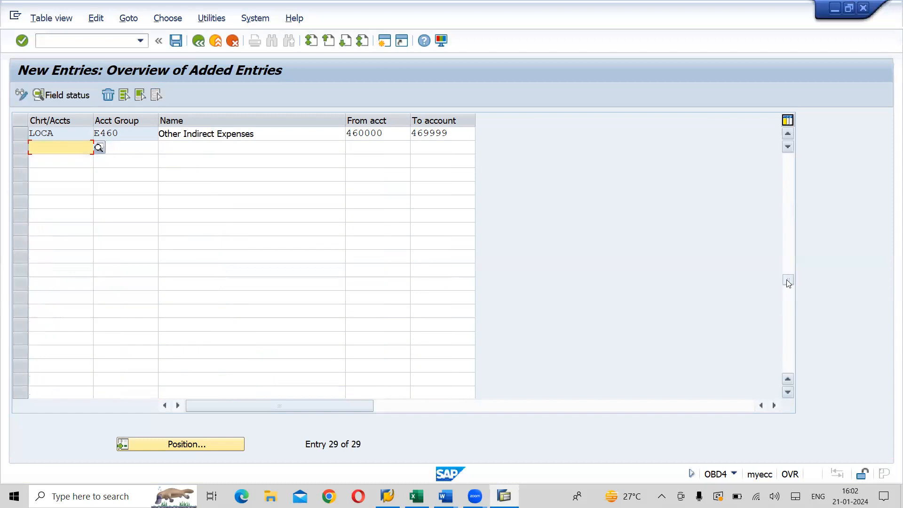
Review the entered LOCA account groups, their names and number ranges back from E460 to the asset groups
left_click(788, 134)
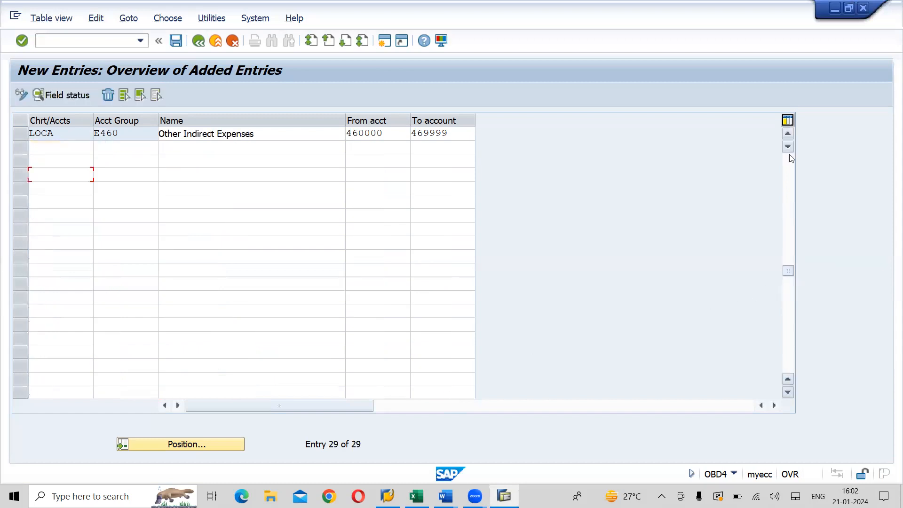
left_click(788, 134)
left_click(788, 134)
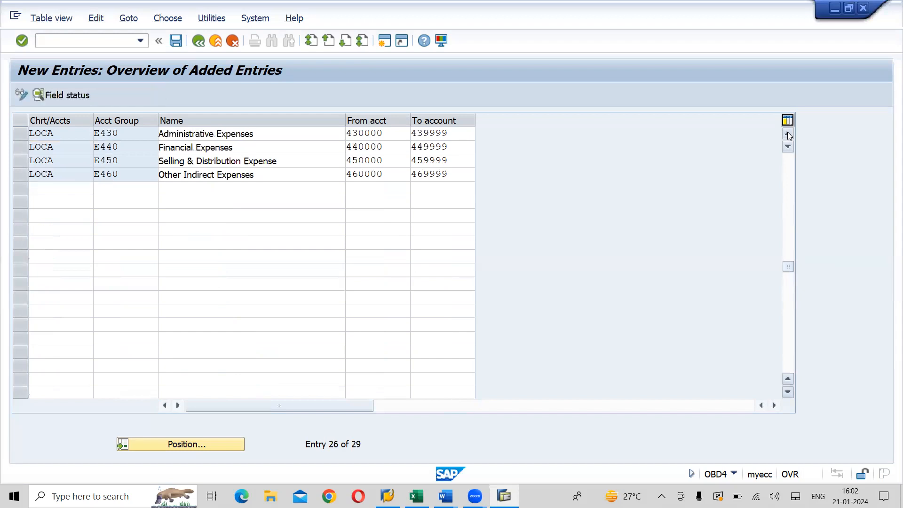
left_click(788, 134)
left_click(788, 134)
left_click(788, 135)
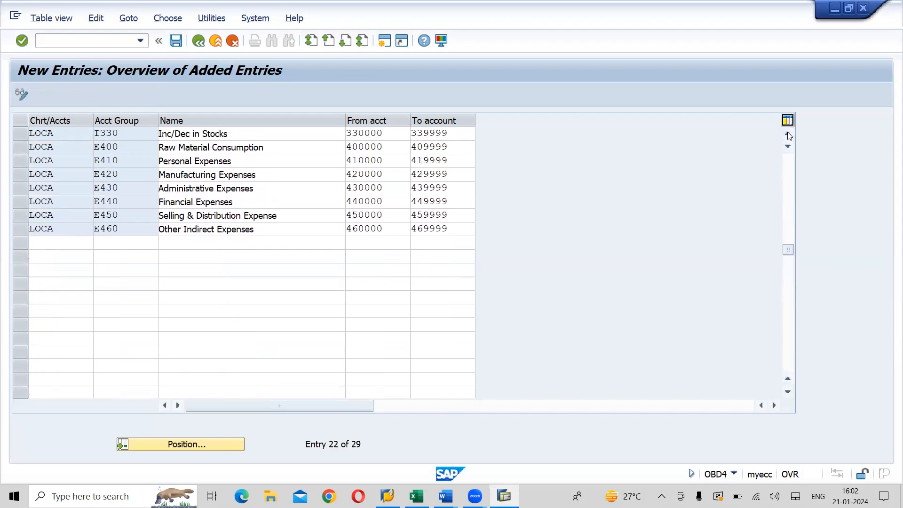
left_click(788, 135)
left_click(788, 135)
left_click(787, 135)
left_click(787, 134)
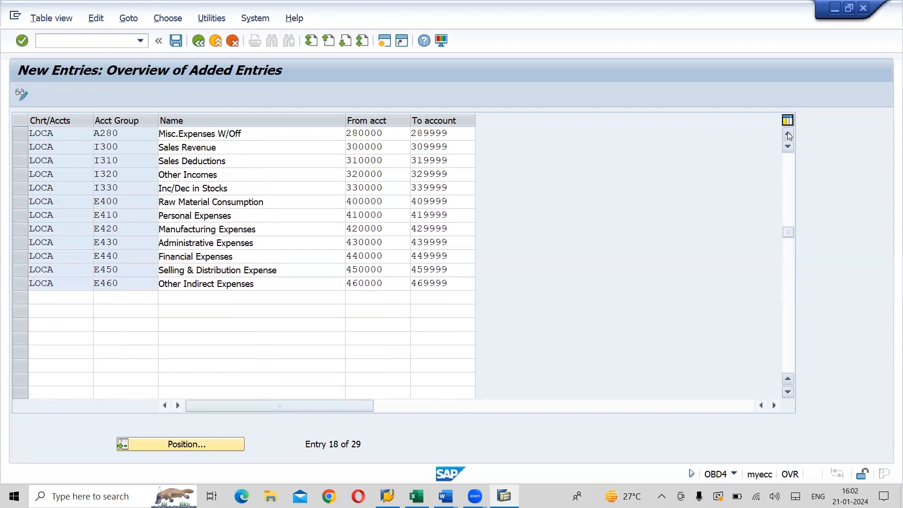
left_click(787, 135)
left_click(787, 135)
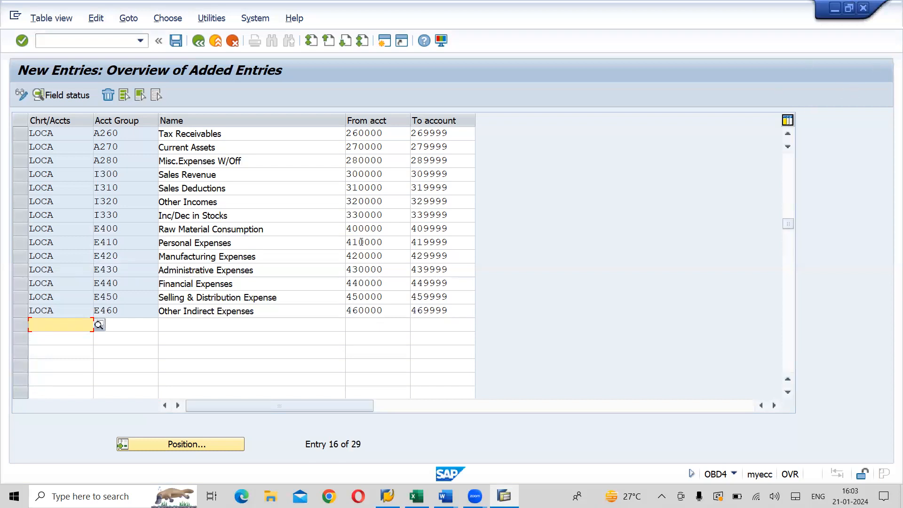
left_click(301, 210)
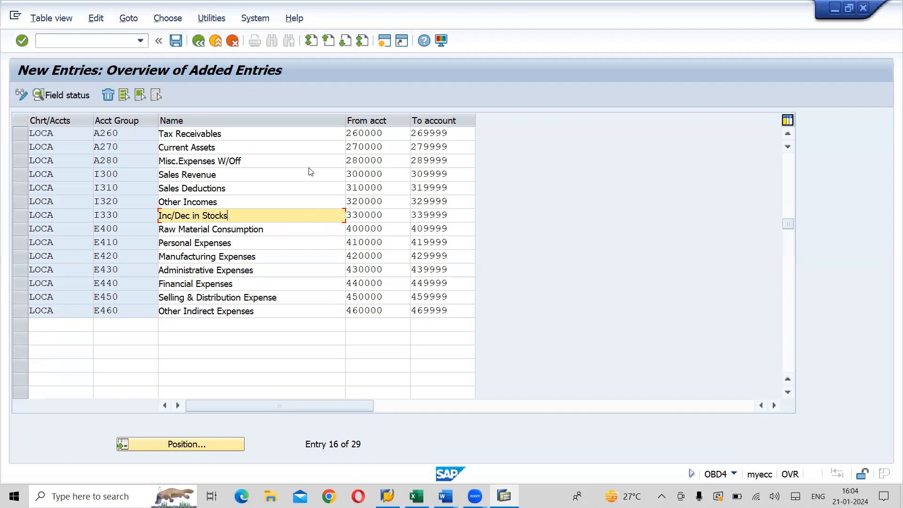
Save the LOCA account groups in customizing request Y01K900116
key("ctrl+s")
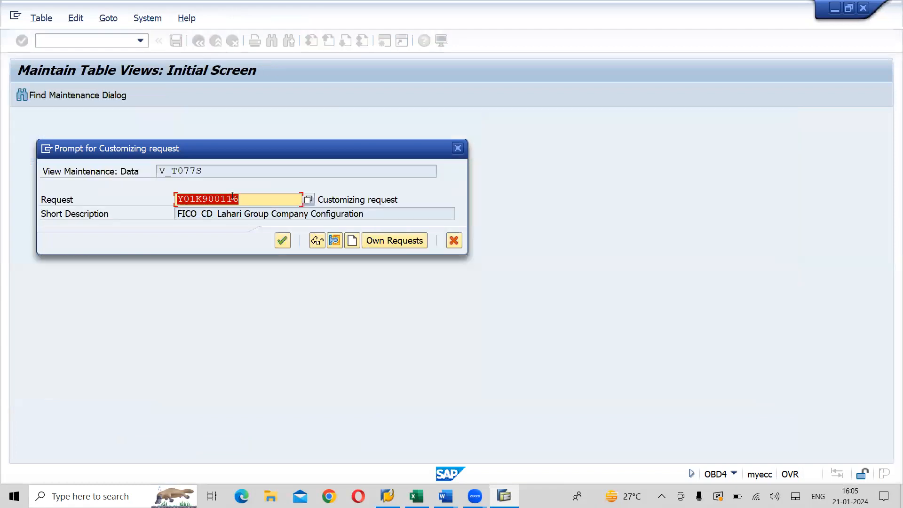
left_click(282, 240)
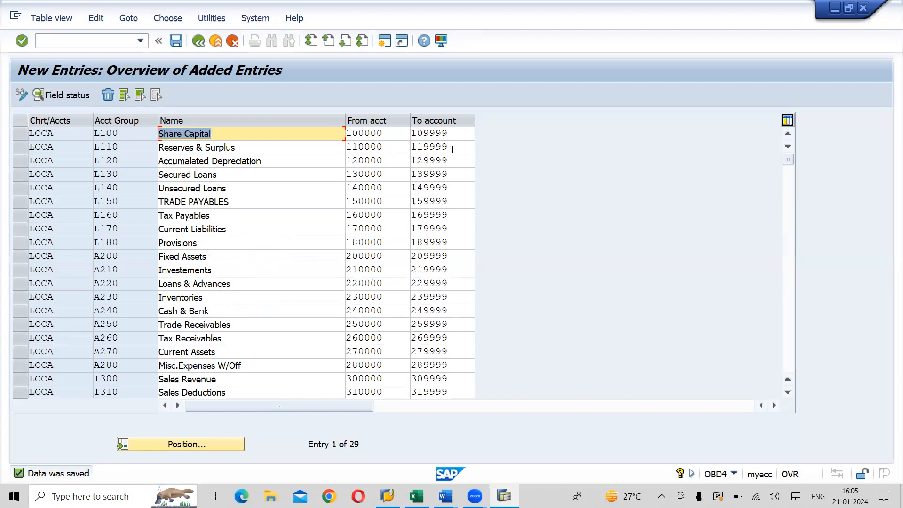
left_click(244, 153)
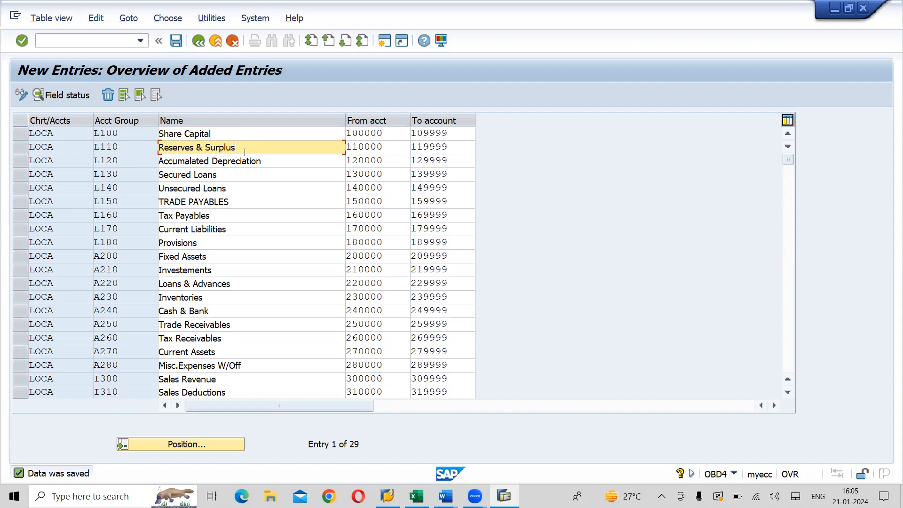
key("alt+Tab")
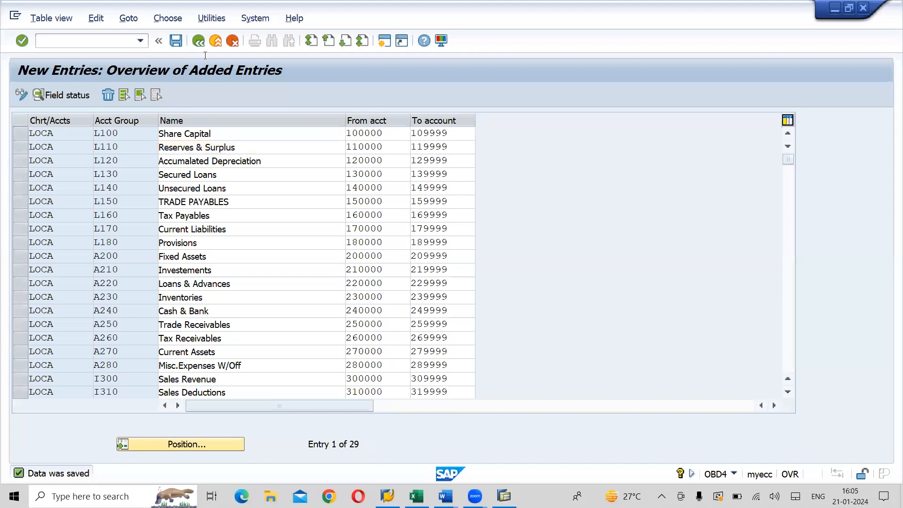
Return to the implementation guide and open Define Retained Earnings Account for chart of accounts LOCA
left_click(203, 46)
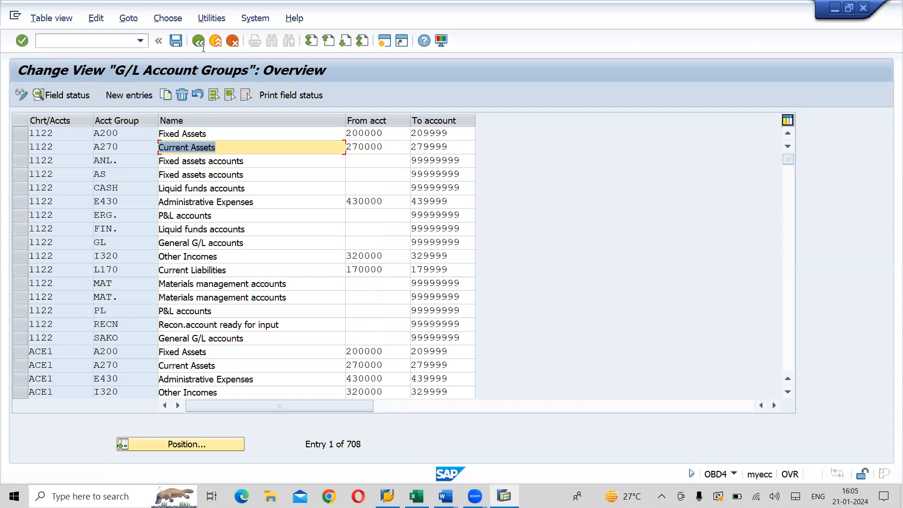
left_click(202, 47)
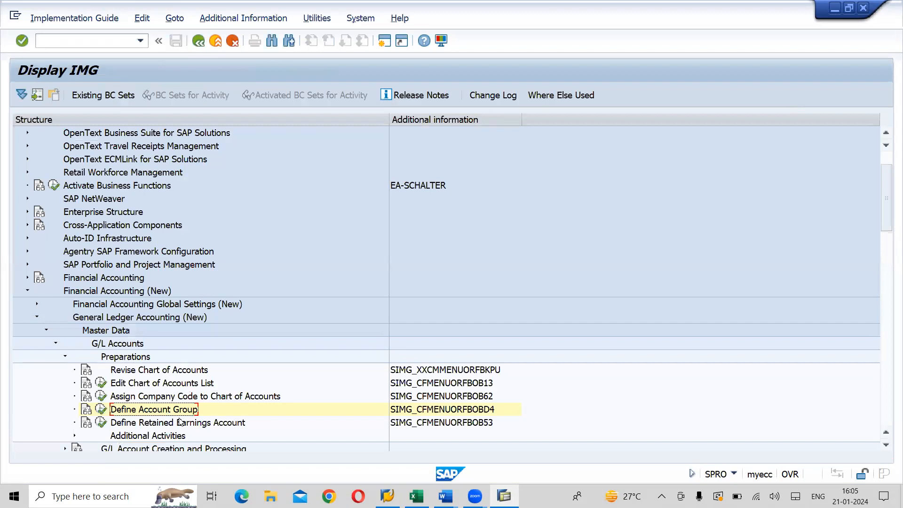
left_click(190, 426)
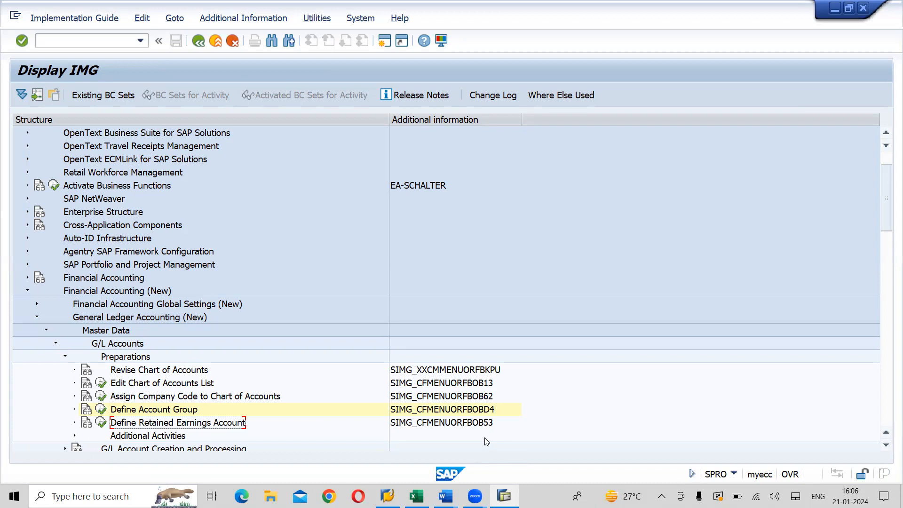
left_click(102, 423)
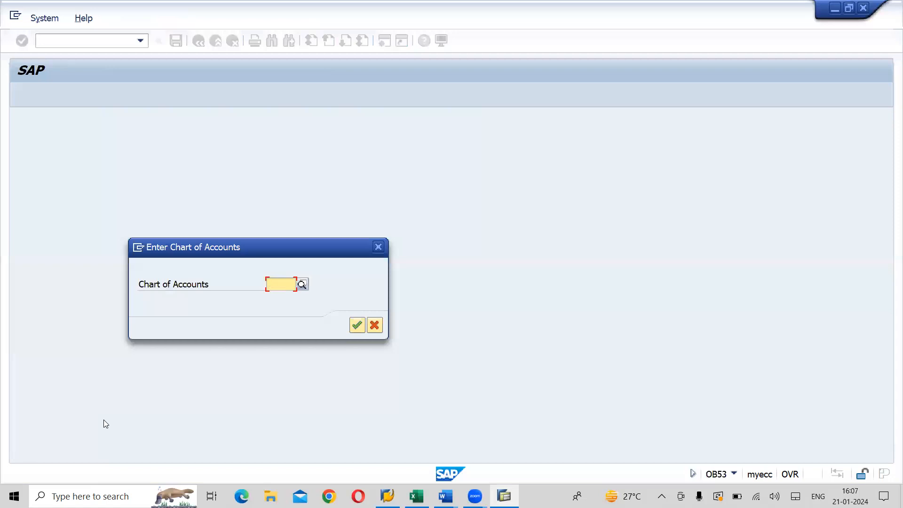
type("LO")
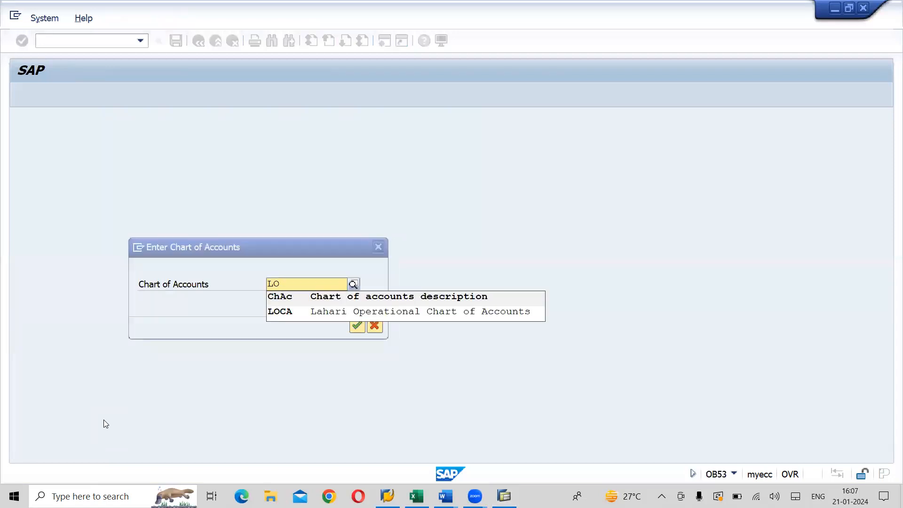
left_click(288, 312)
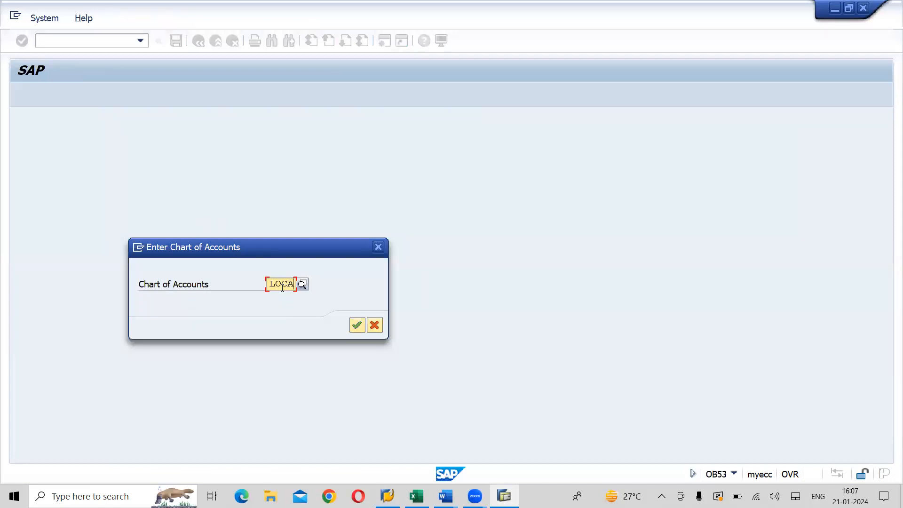
left_click(355, 326)
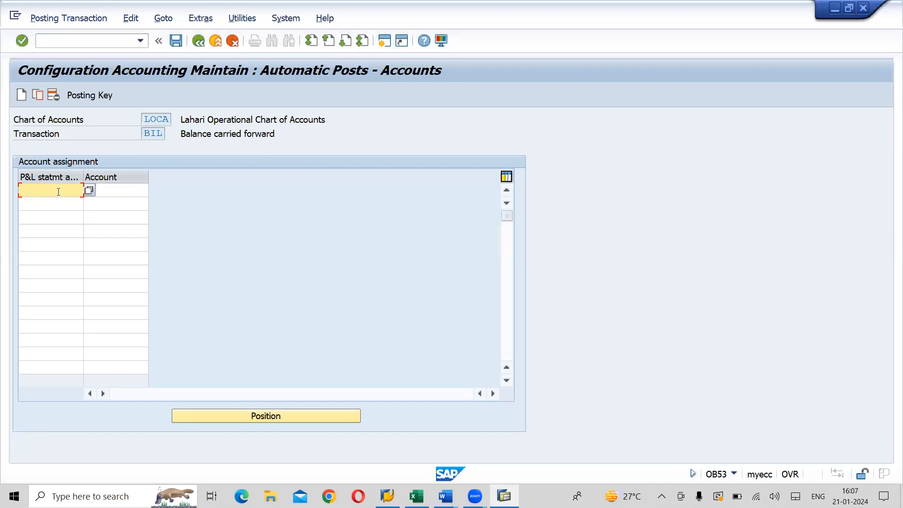
Assign P&L statement account type X to retained earnings account 110000
type("X")
left_click(122, 190)
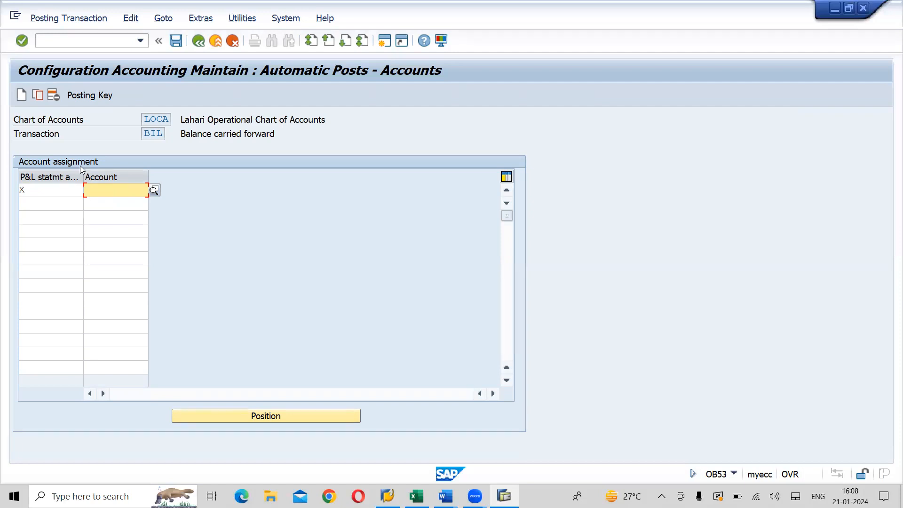
type("11")
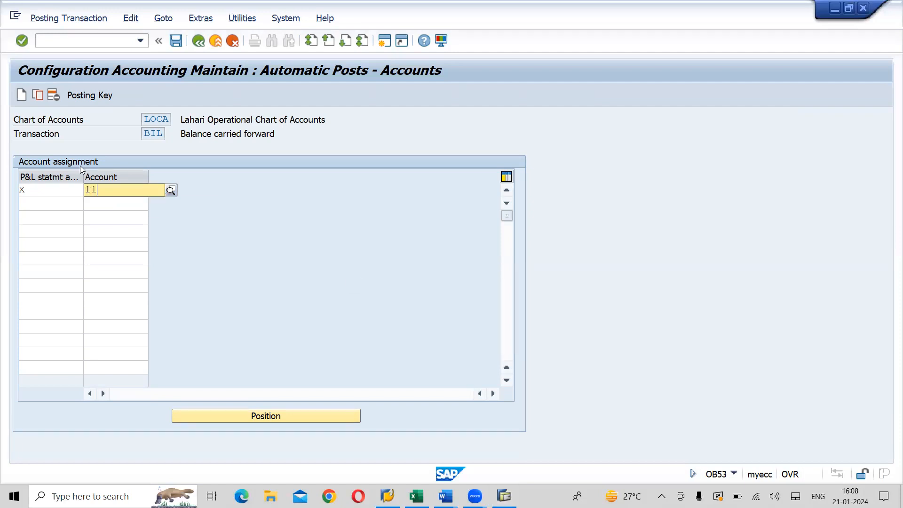
type("00")
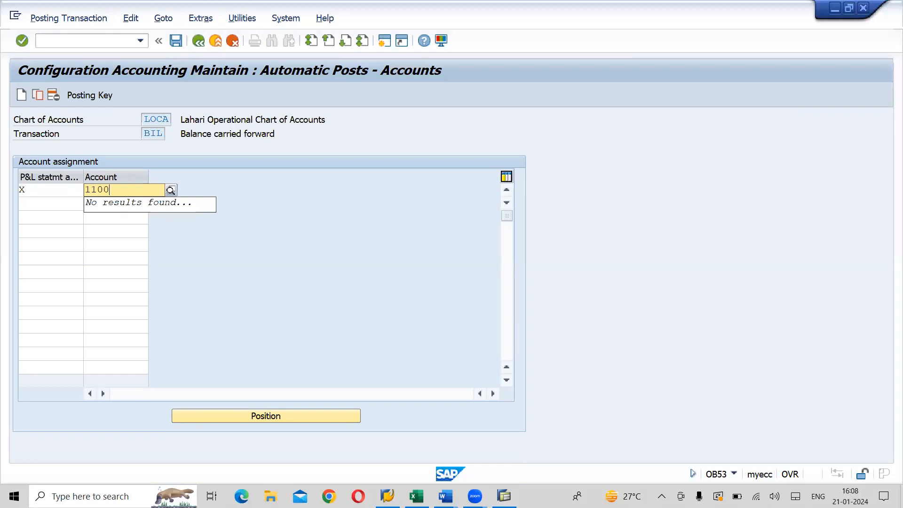
type("00")
left_click(103, 233)
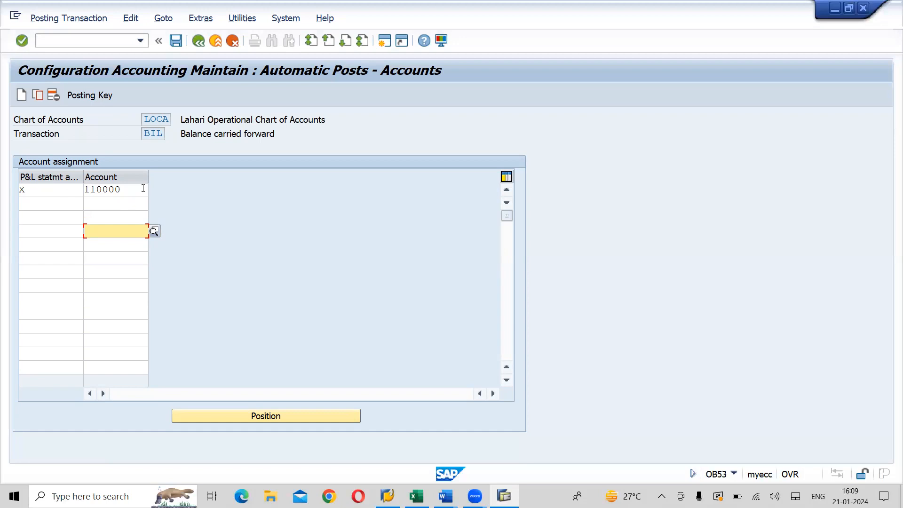
Confirm the retained earnings account assignment for chart of accounts LOCA and save it in customizing request Y01K900116
key("alt+Tab")
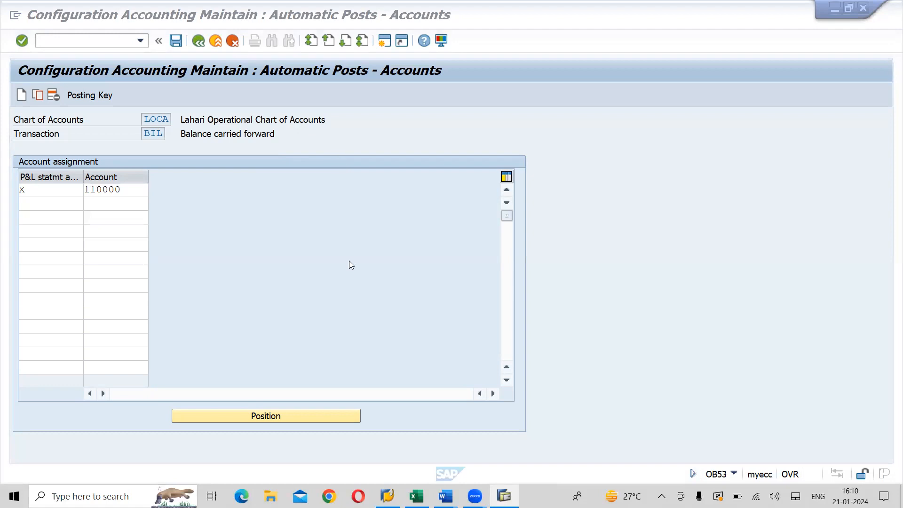
left_click(185, 55)
left_click(146, 230)
key("Return")
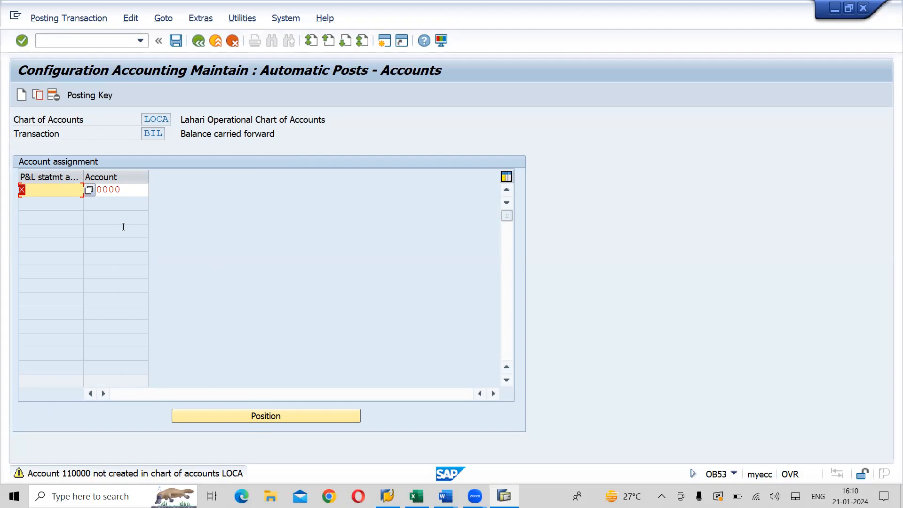
left_click(130, 194)
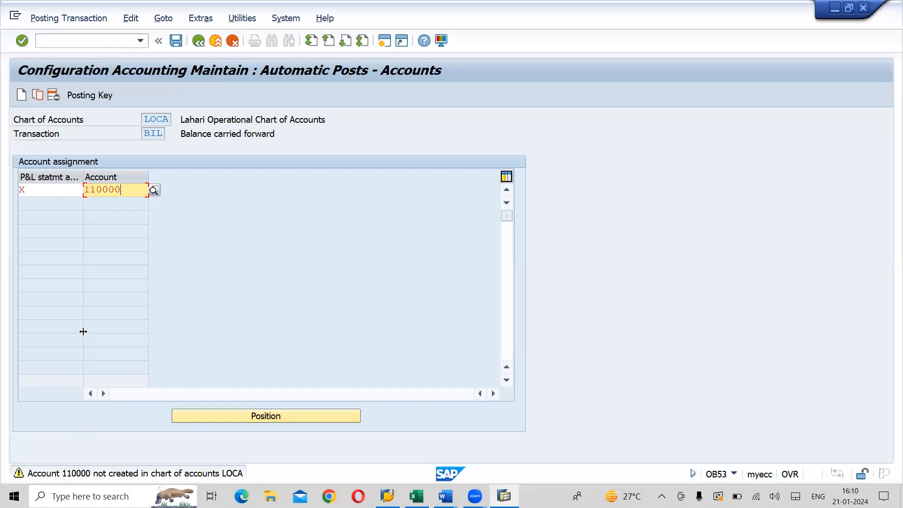
left_click(177, 41)
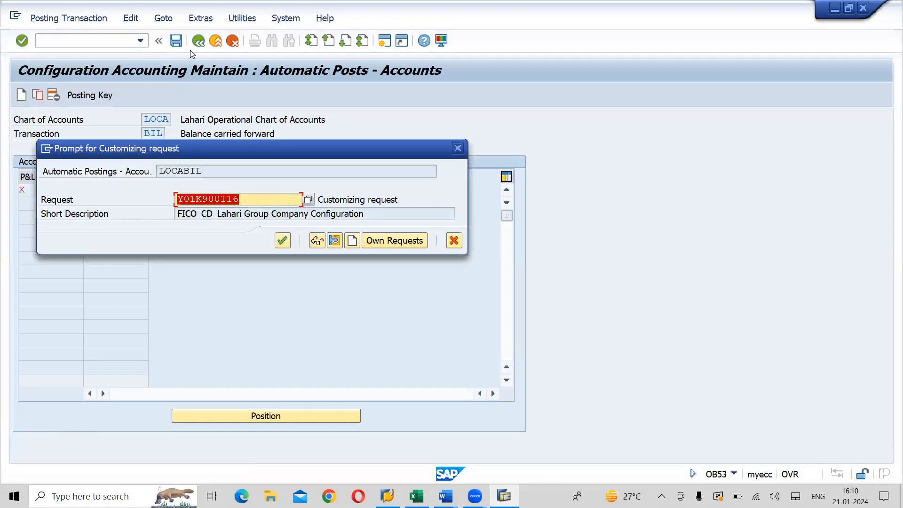
left_click(281, 241)
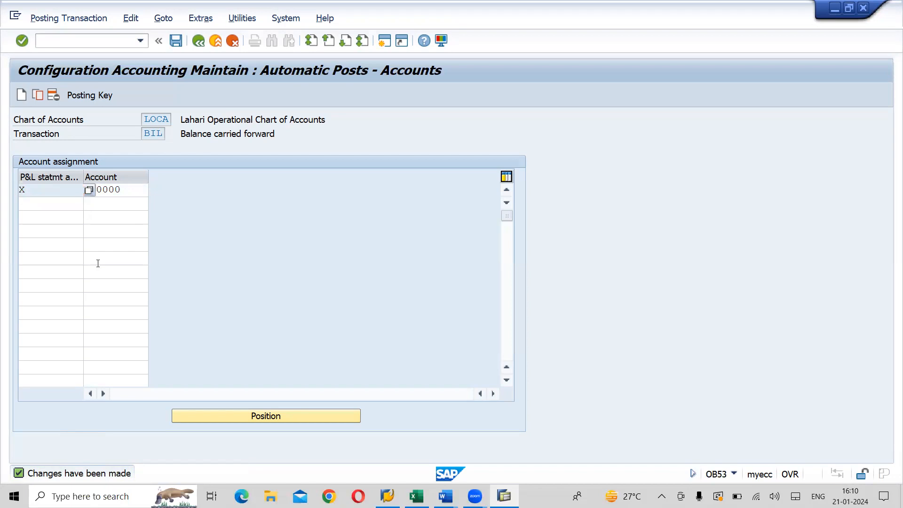
Switch to the Lahari Group of Company Code Settings workbook in Excel and mark the Chart of Accounts entry in red font
key("alt+Tab")
key("alt+Tab")
key("alt+Tab")
key("alt+Tab")
key("alt+Tab")
key("alt+Tab")
key("alt+Tab")
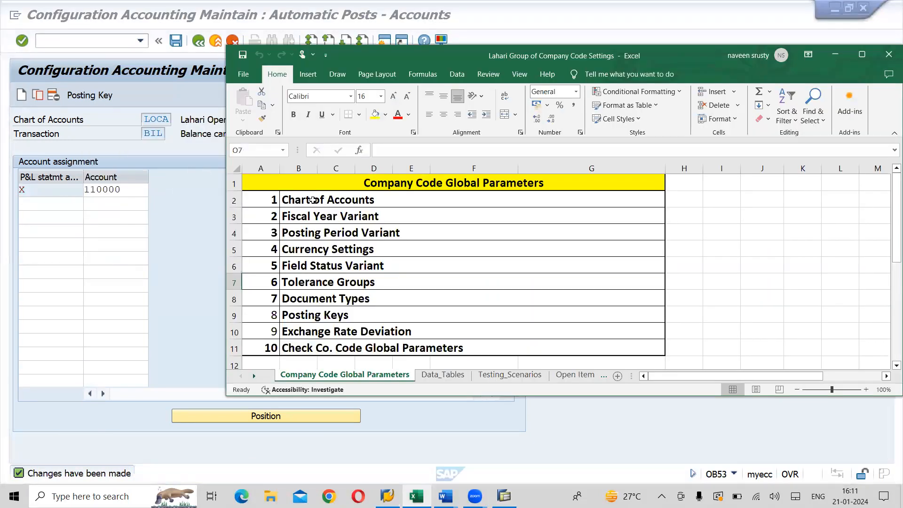
left_click(315, 206)
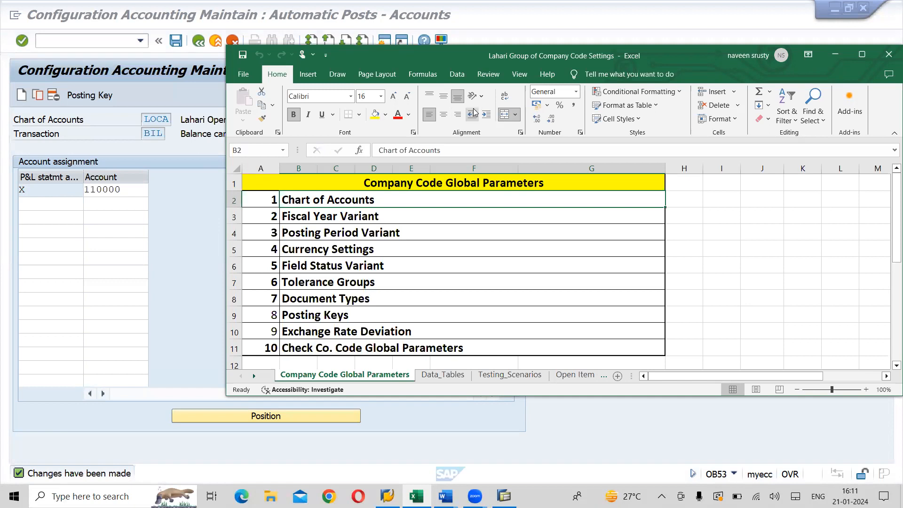
left_click(398, 115)
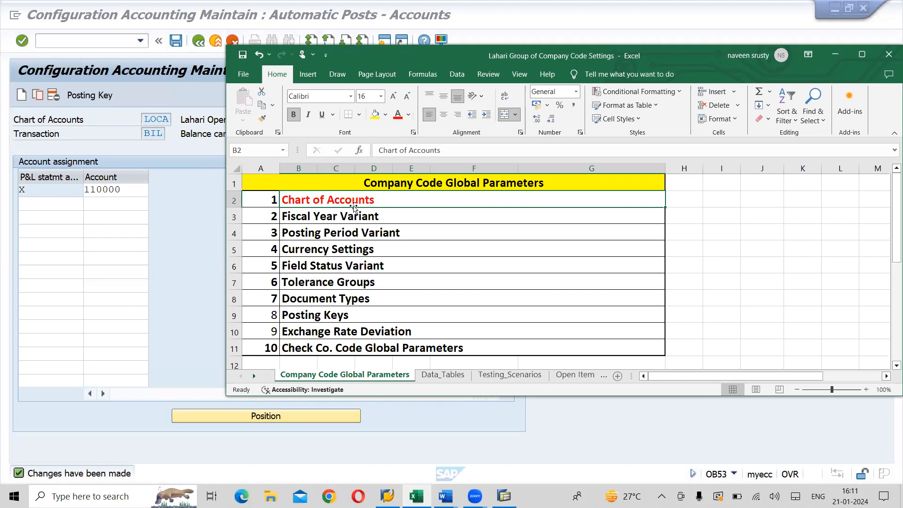
left_click(339, 215)
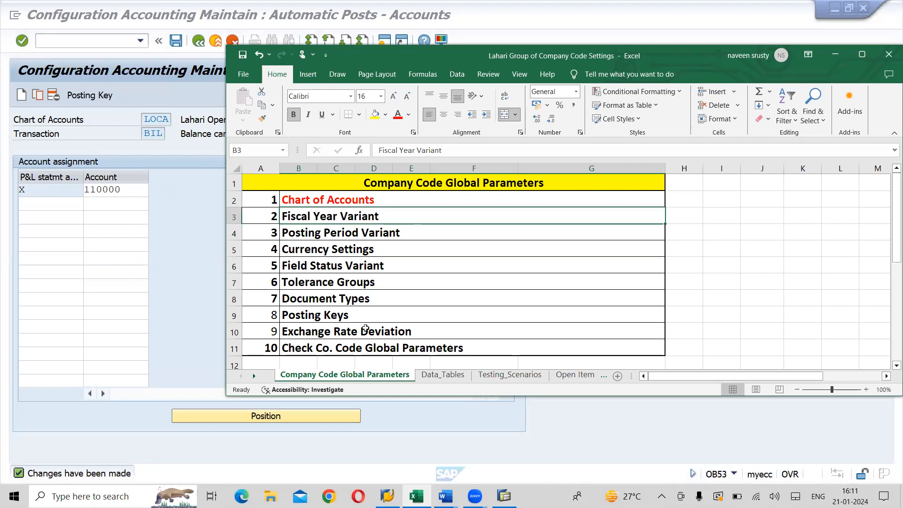
left_click(732, 245)
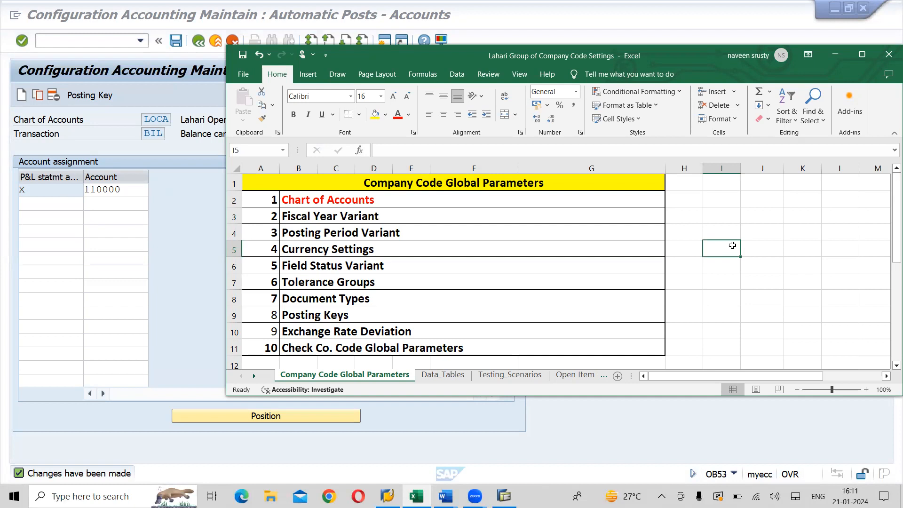
Look through the open Word documents, including the LOCA chart of accounts diagram in LAHARI FICO ENTERPRISE STRUCTURE
key("alt+Tab")
key("alt+Tab")
key("alt+Tab")
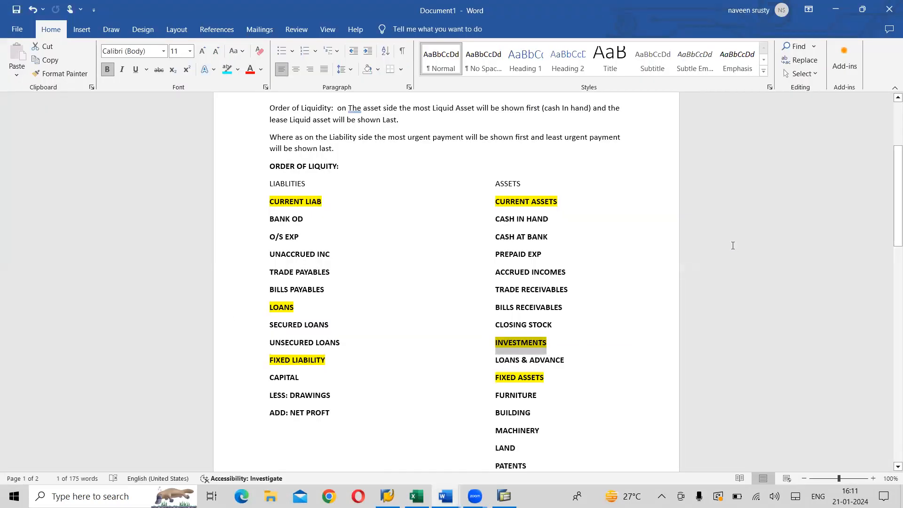
key("alt+Tab")
key("alt+Tab")
key("alt+Tab")
key("alt+Tab")
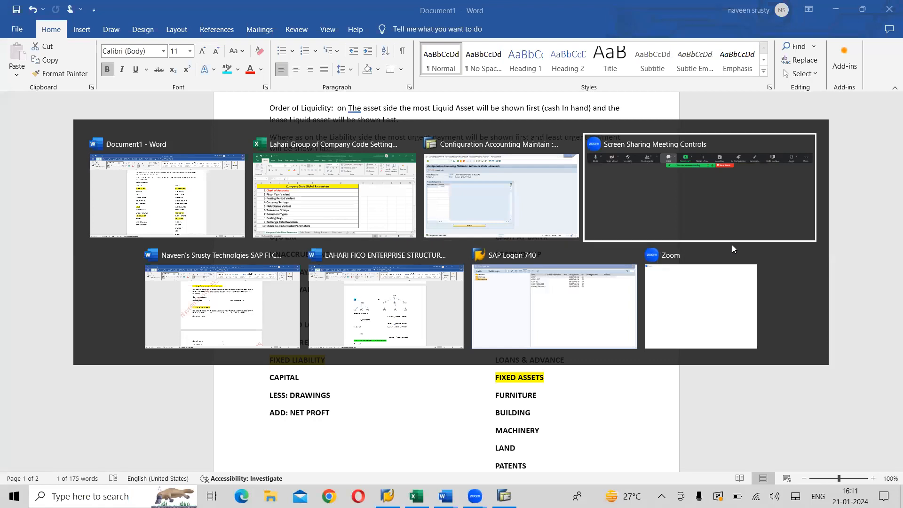
key("alt+Tab")
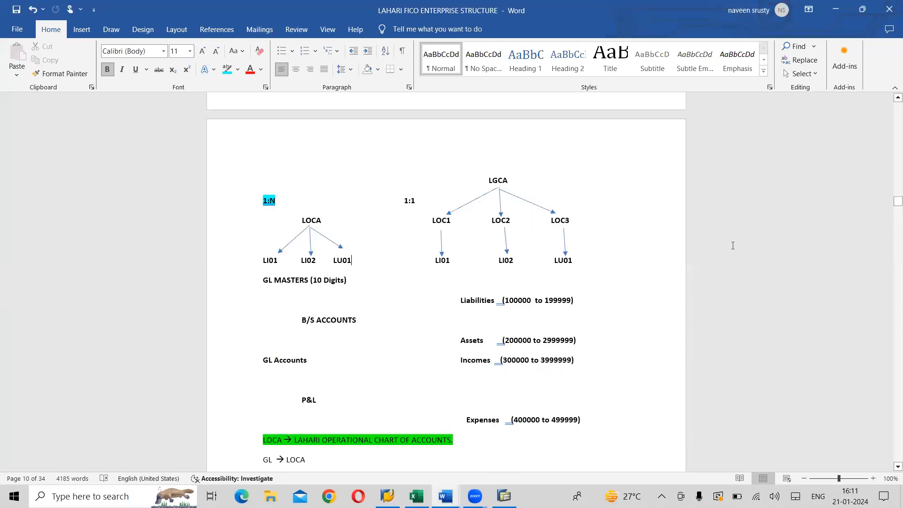
key("alt+Tab")
key("alt+Tab")
key("alt+Tab")
key("alt+Tab")
key("alt+Tab")
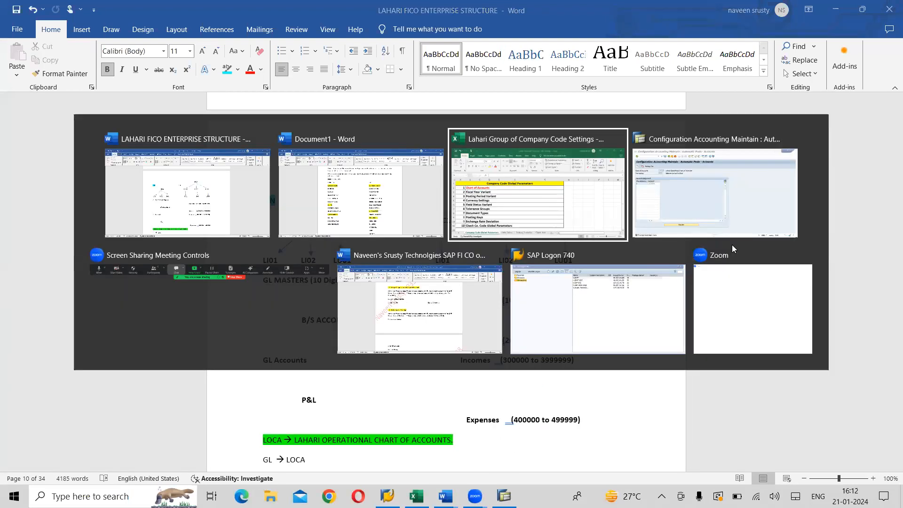